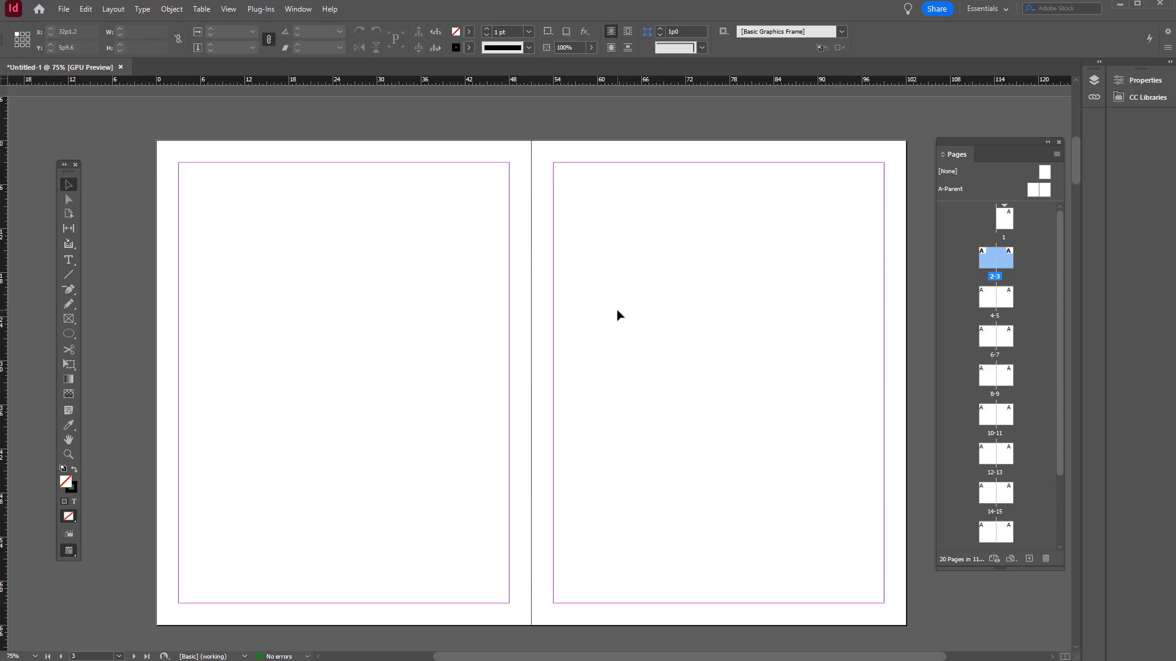
{"action": "left_click", "coordinate": [64, 10]}
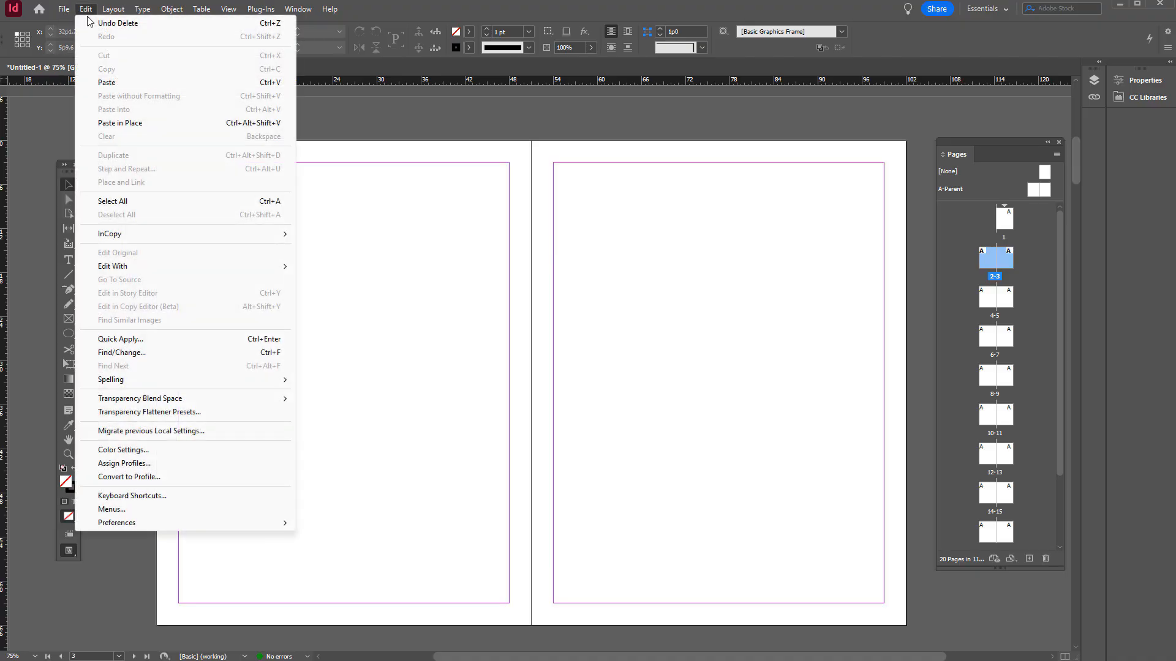
{"action": "left_click", "coordinate": [577, 354]}
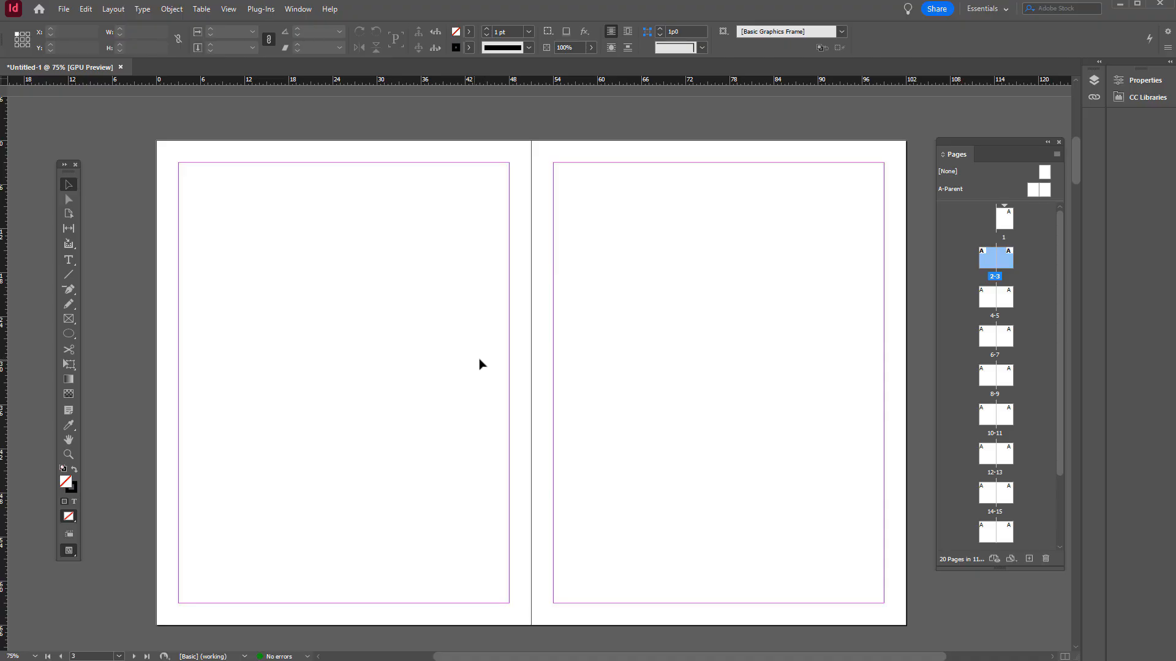
{"action": "scroll", "coordinate": [1000, 485], "scroll_direction": "down", "scroll_amount": 1}
{"action": "scroll", "coordinate": [1000, 484], "scroll_direction": "up", "scroll_amount": 1}
{"action": "left_click", "coordinate": [988, 300]}
{"action": "left_click", "coordinate": [987, 263]}
{"action": "scroll", "coordinate": [608, 243], "scroll_direction": "up", "scroll_amount": 5}
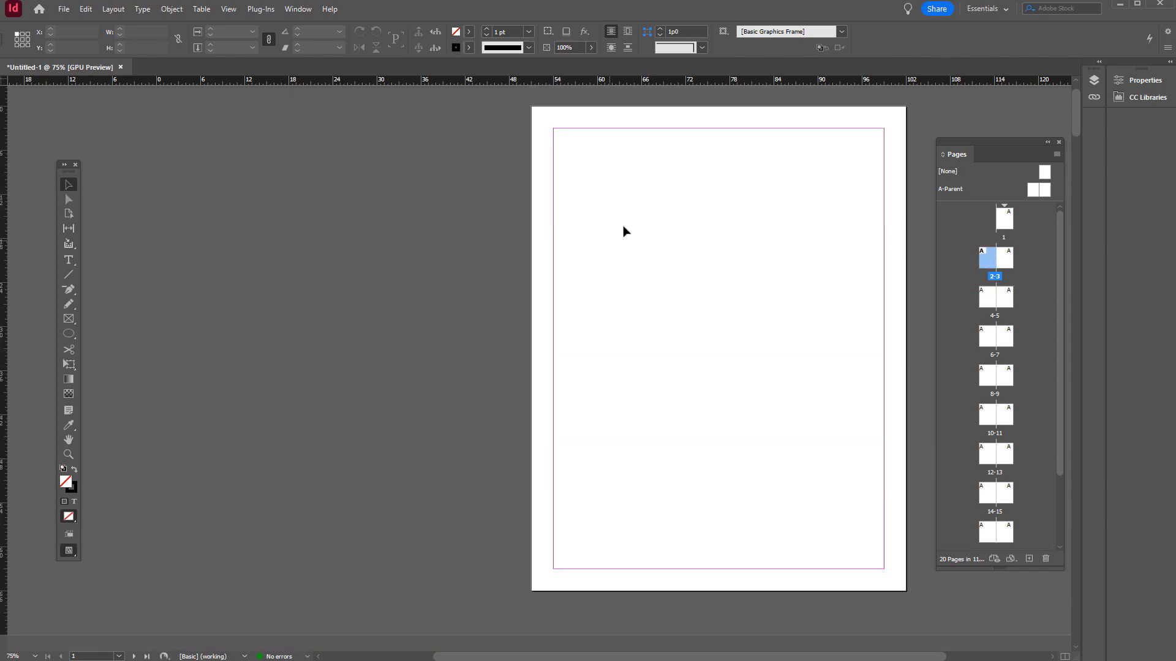
{"action": "scroll", "coordinate": [626, 237], "scroll_direction": "down", "scroll_amount": 6}
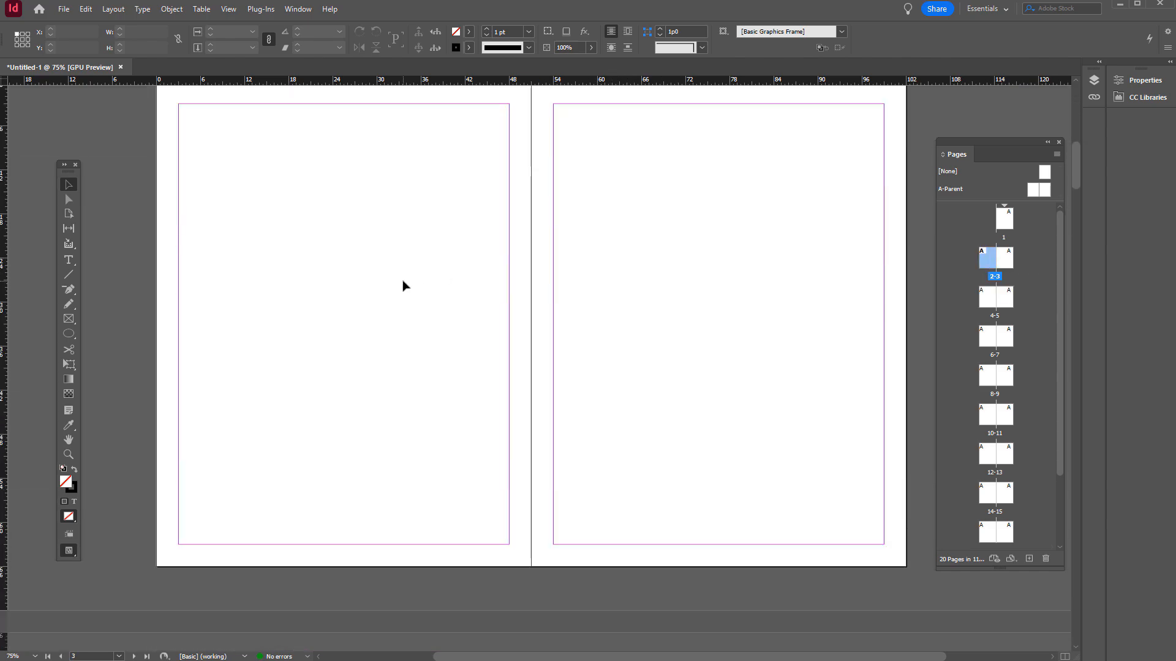
{"action": "scroll", "coordinate": [352, 312], "scroll_direction": "up", "scroll_amount": 1}
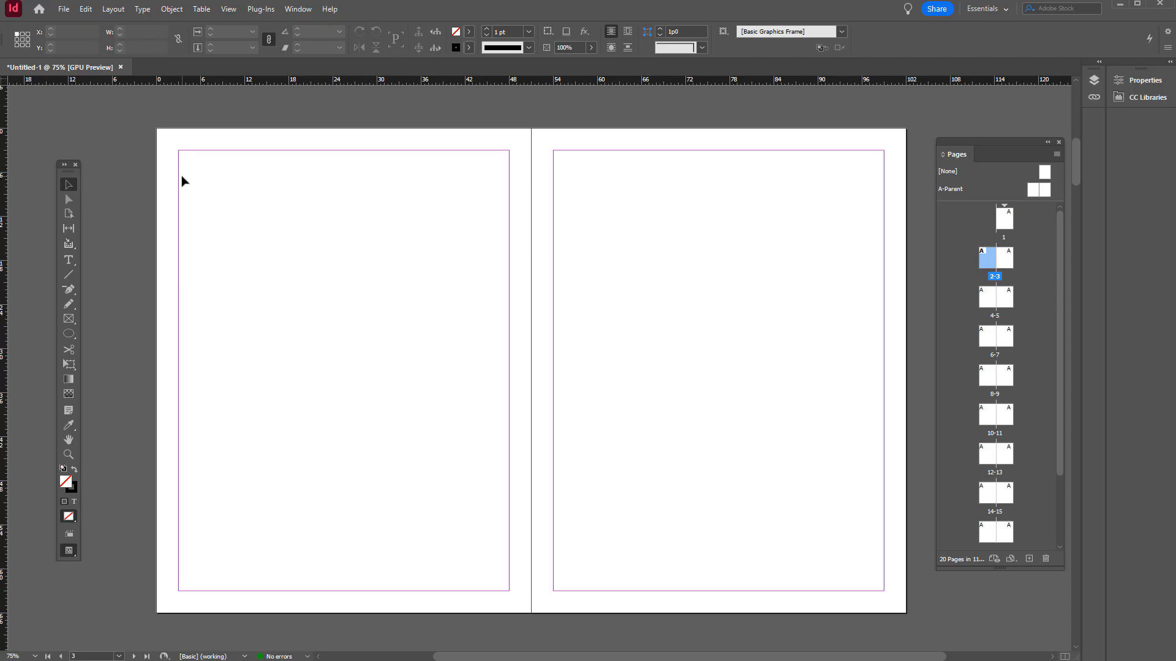
- Load the image almapapi-2276811.jpg for placing in the document
{"action": "left_click", "coordinate": [64, 10]}
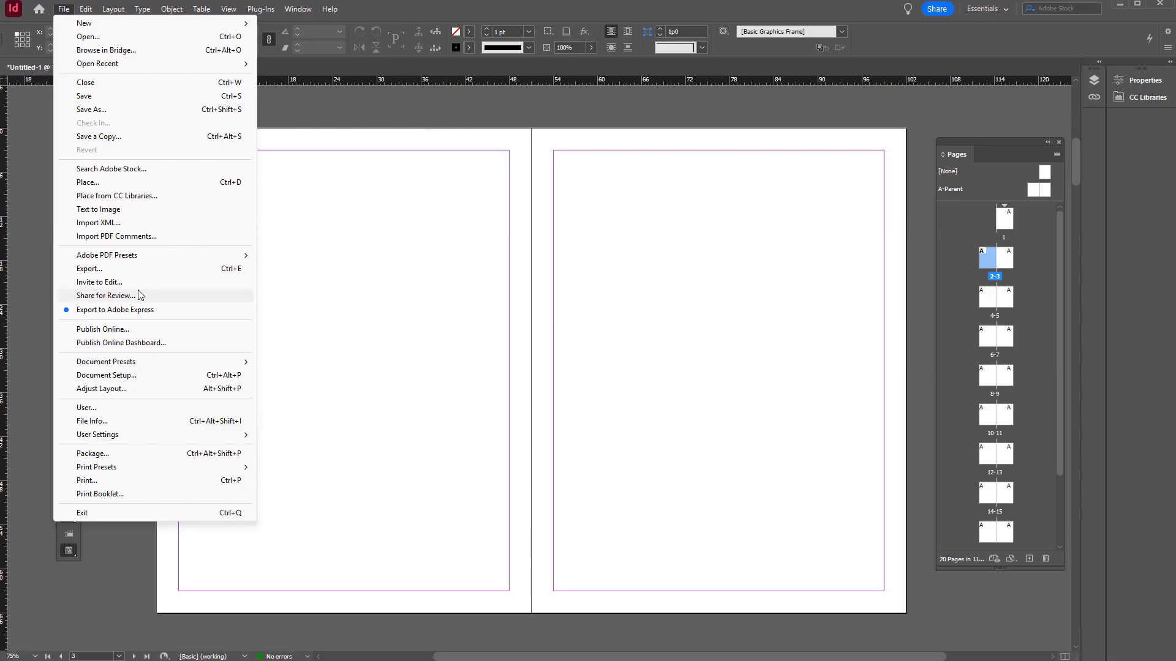
{"action": "left_click", "coordinate": [88, 183]}
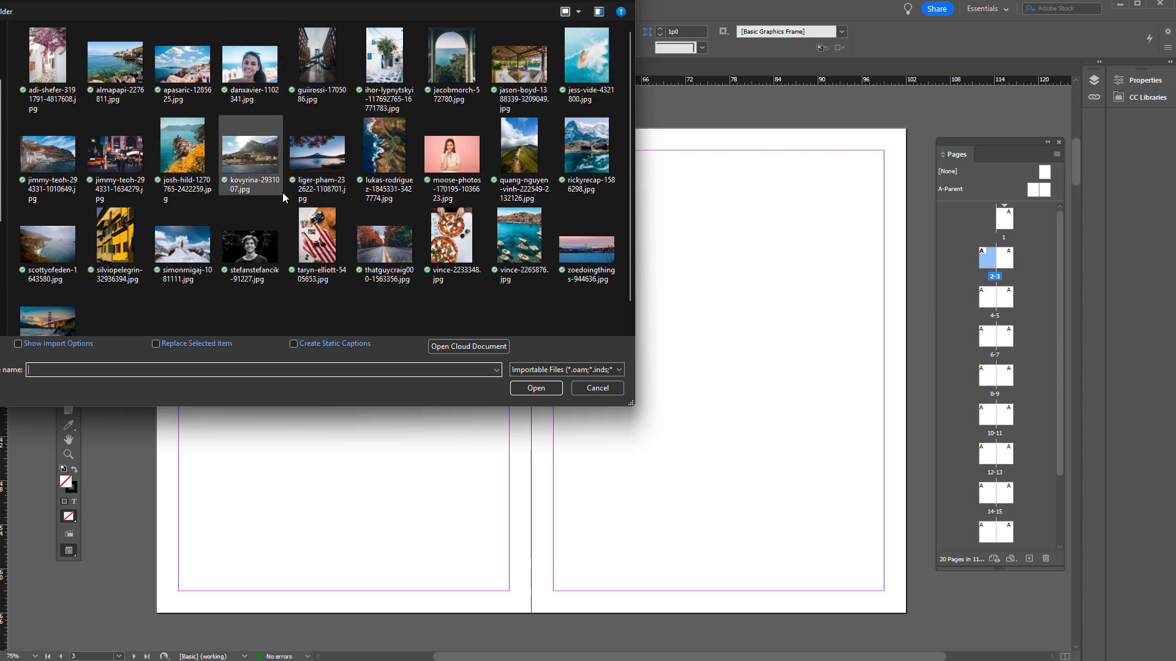
{"action": "left_click", "coordinate": [125, 77]}
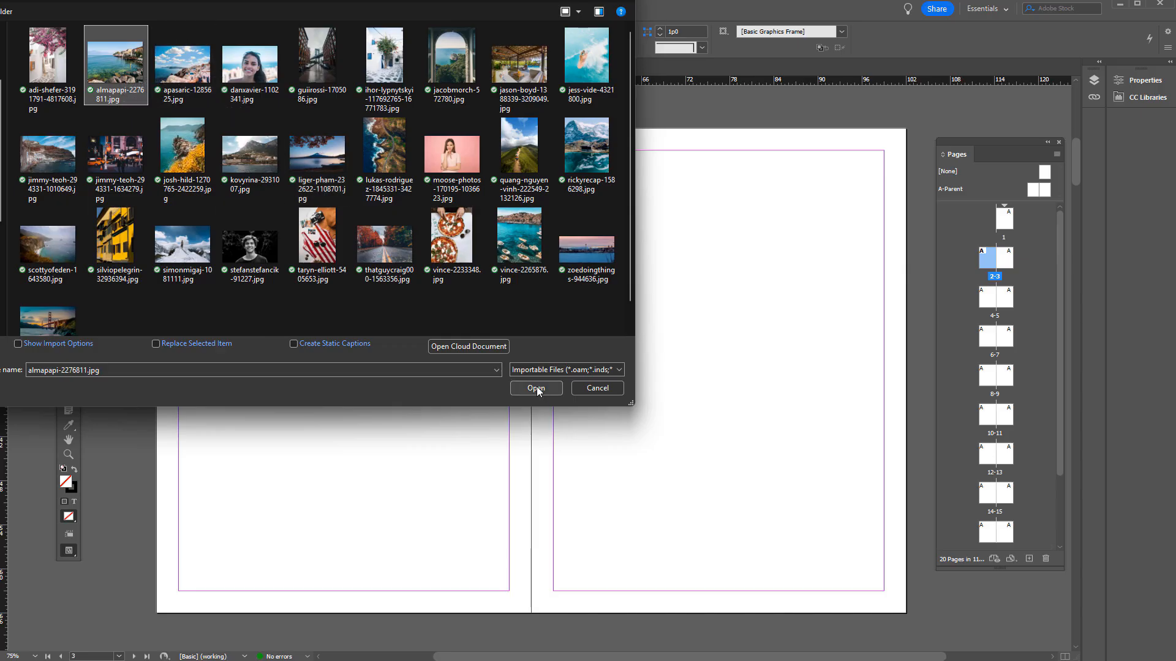
{"action": "double_click", "coordinate": [123, 72]}
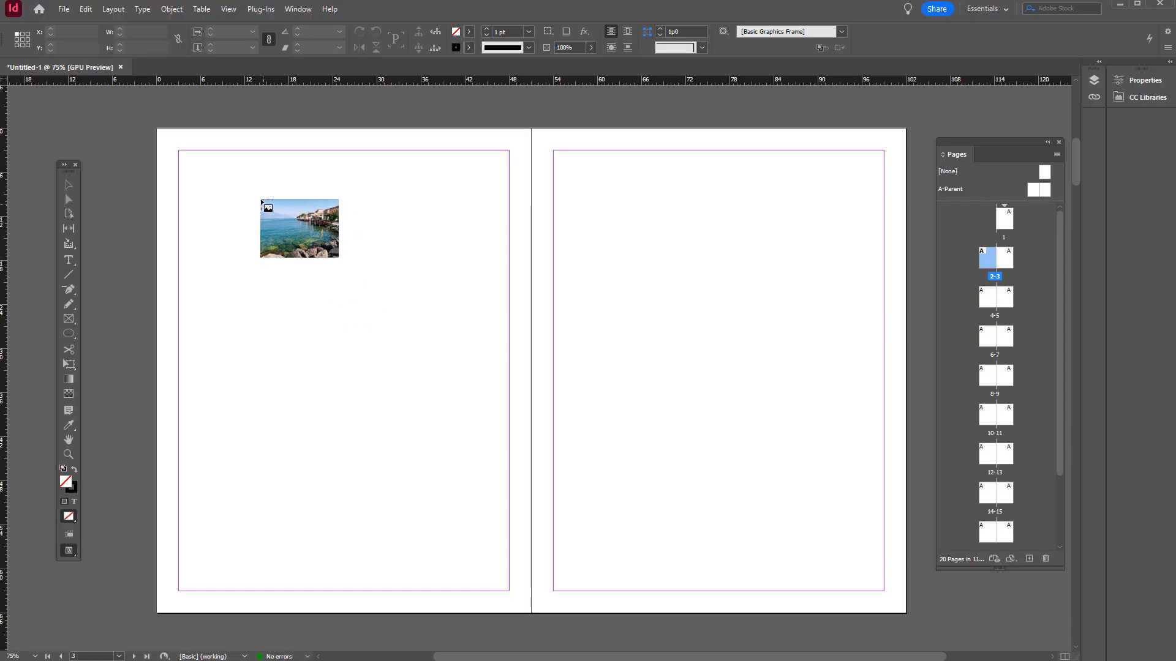
- Place the loaded image at its full size on page 2 and undo the placement
{"action": "left_click", "coordinate": [260, 200]}
{"action": "key", "text": "ctrl+minus"}
{"action": "key", "text": "ctrl+minus"}
{"action": "key", "text": "ctrl+minus"}
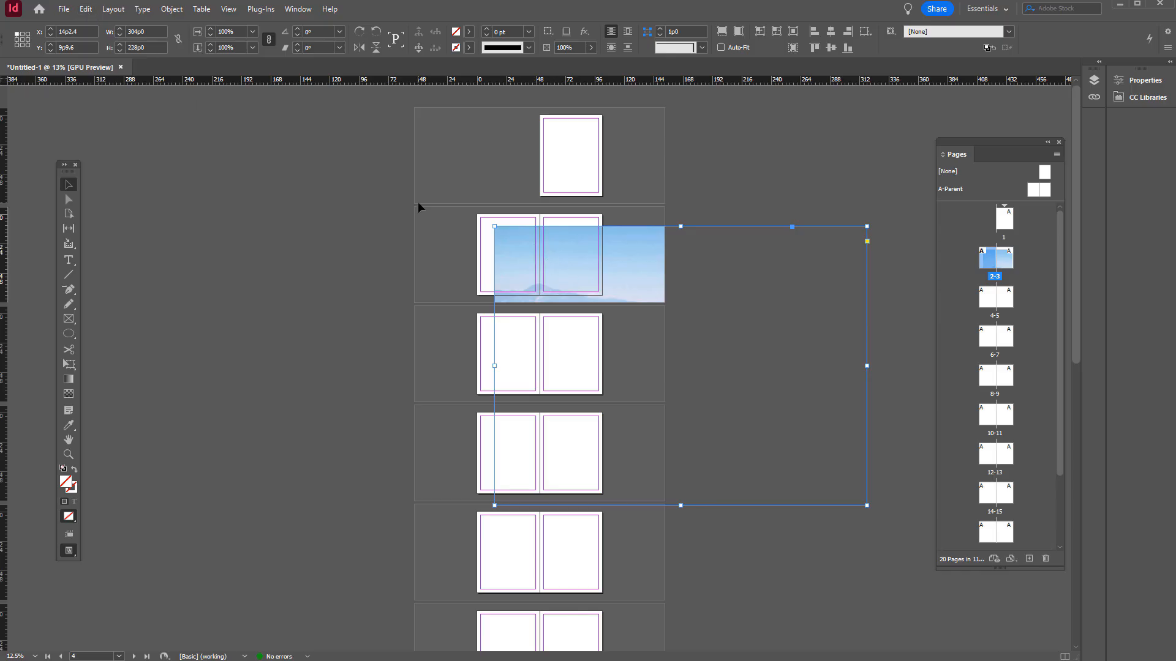
{"action": "key", "text": "ctrl+z"}
{"action": "key", "text": "ctrl+equal"}
{"action": "key", "text": "ctrl+equal"}
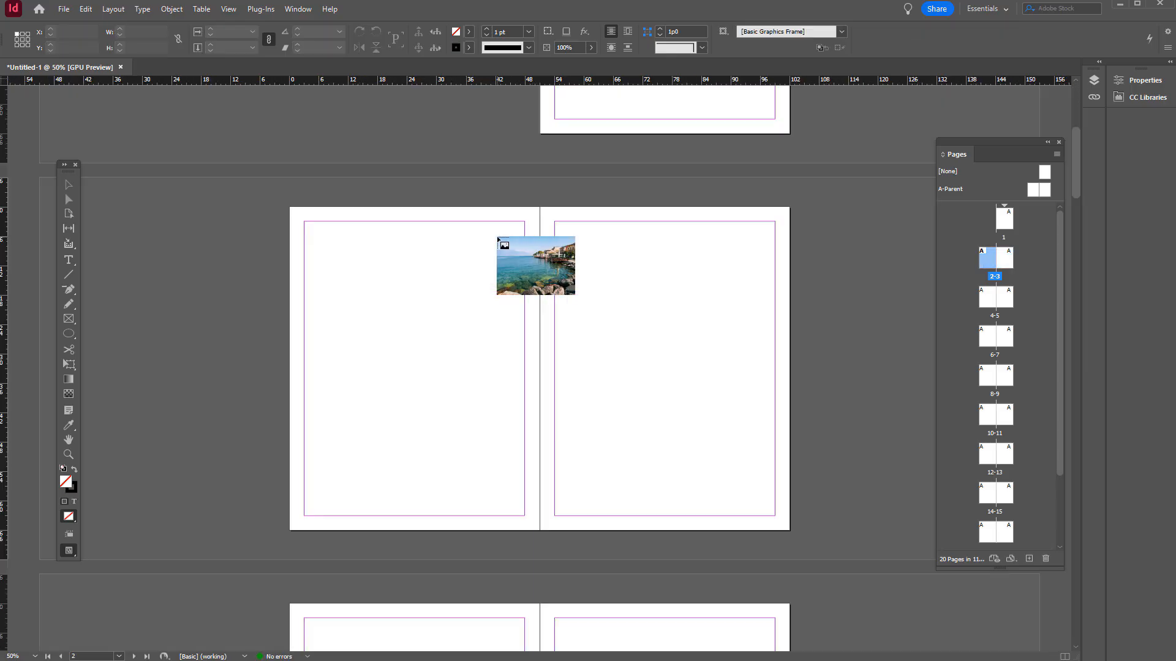
{"action": "key", "text": "ctrl+equal"}
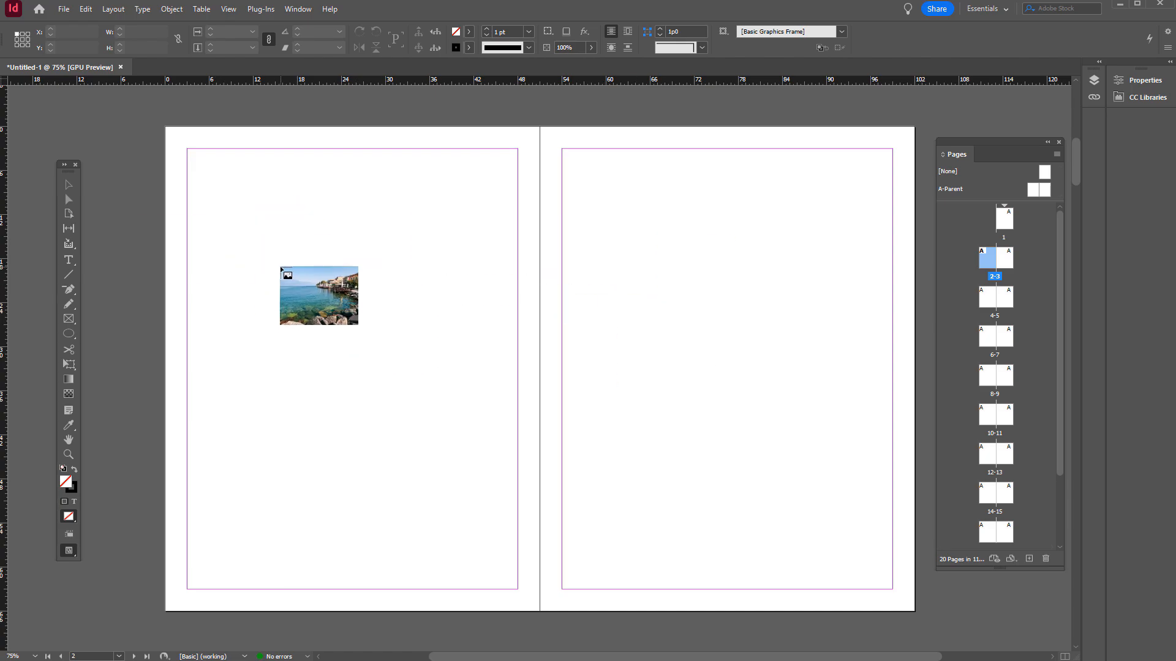
- Place the loaded image about 78p0 wide and 58p6 high across pages 2-3, and move it to about X 8p3.6, Y 3p9
{"action": "left_click_drag", "start_coordinate": [193, 158], "coordinate": [761, 610]}
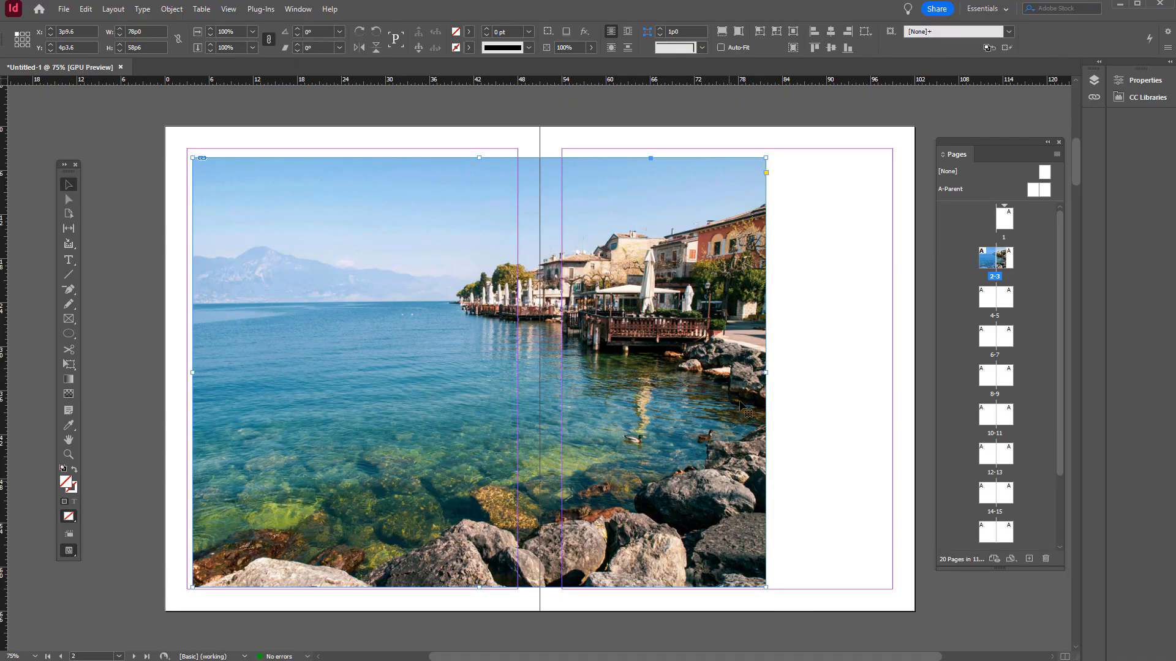
{"action": "left_click_drag", "start_coordinate": [603, 273], "coordinate": [631, 292]}
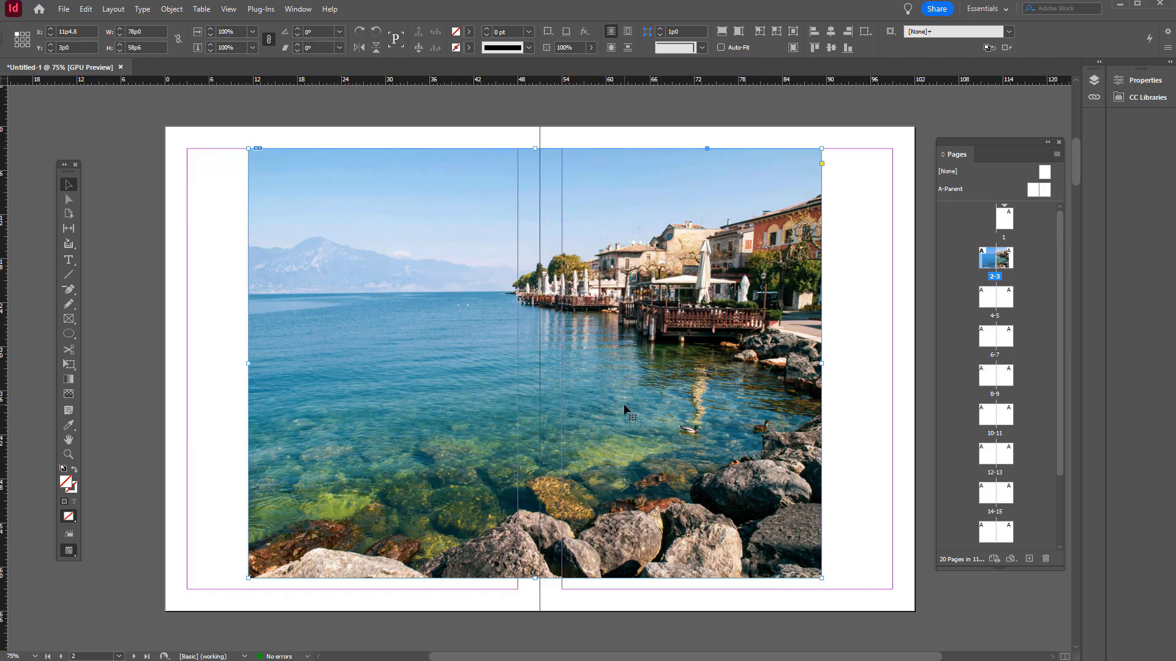
{"action": "left_click_drag", "start_coordinate": [494, 310], "coordinate": [365, 274]}
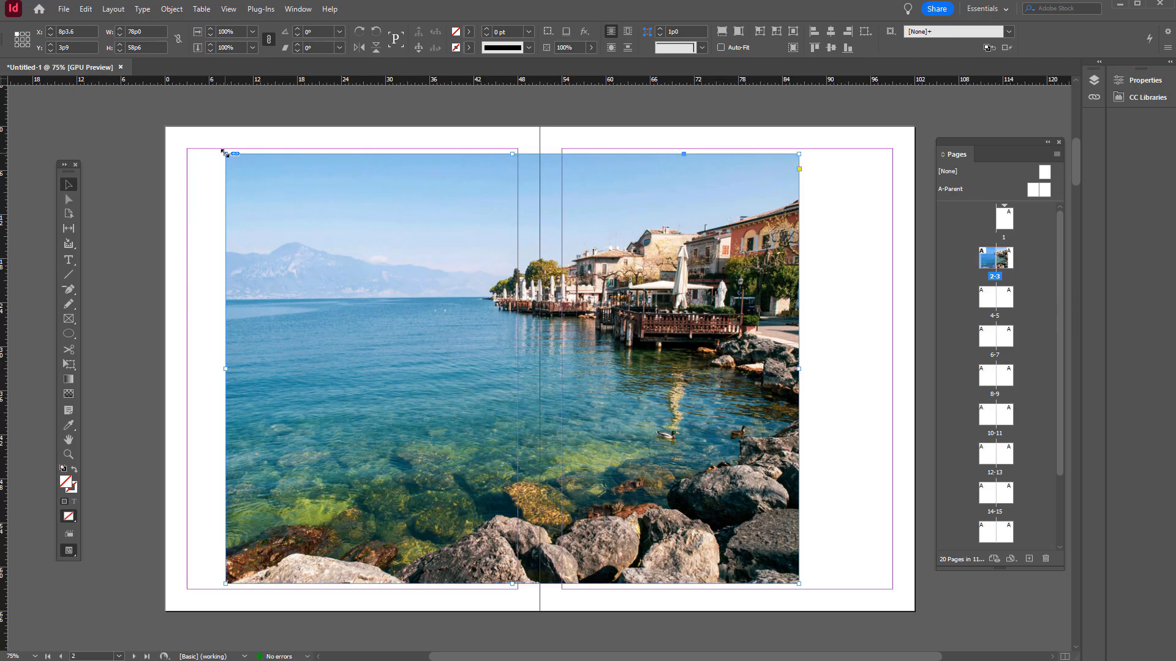
- Try enlarging and cropping the image's frame from its corners and edges without scaling the picture, undoing each change
{"action": "left_click_drag", "start_coordinate": [225, 153], "coordinate": [182, 126]}
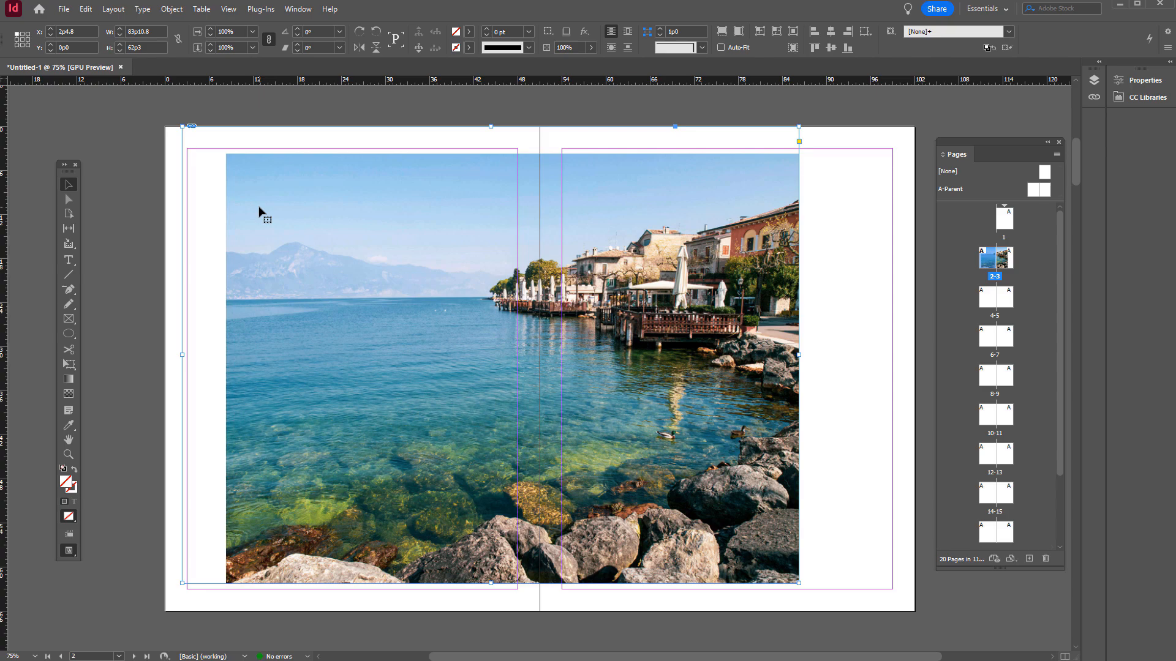
{"action": "key", "text": "ctrl+z"}
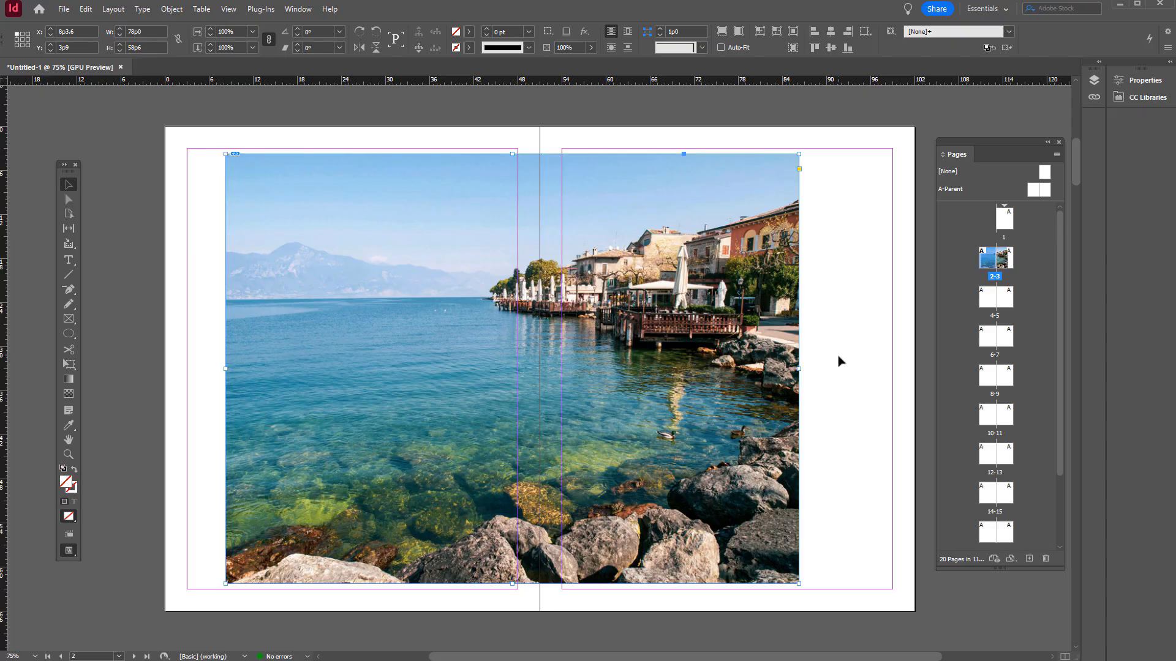
{"action": "left_click_drag", "start_coordinate": [799, 584], "coordinate": [545, 384]}
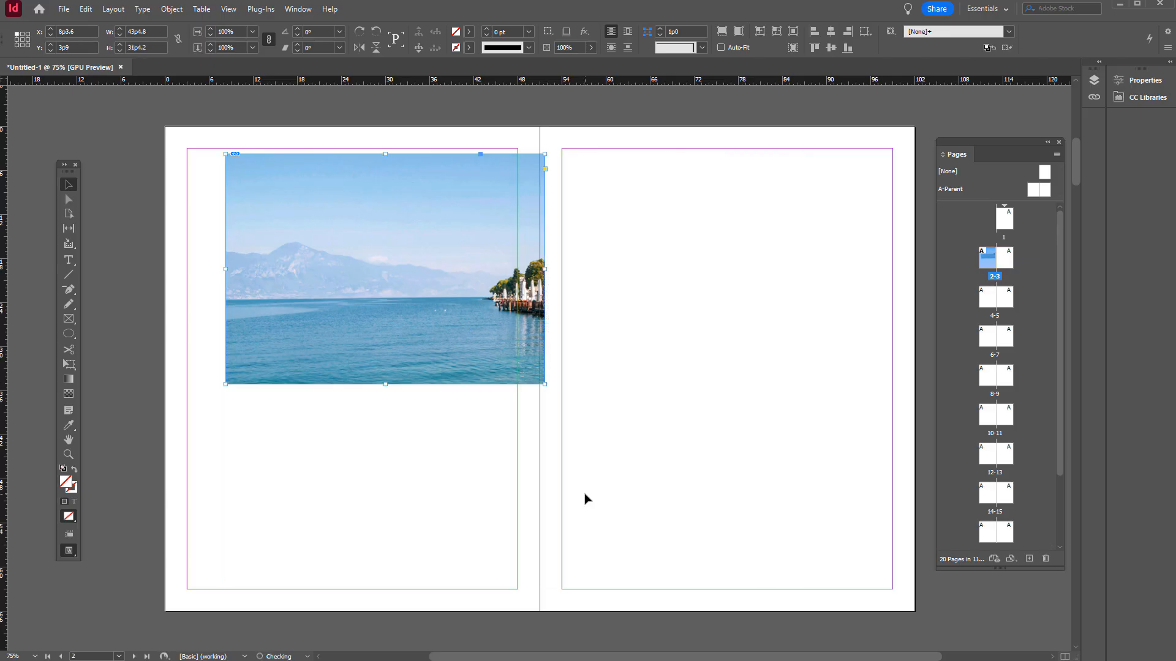
{"action": "key", "text": "ctrl+z"}
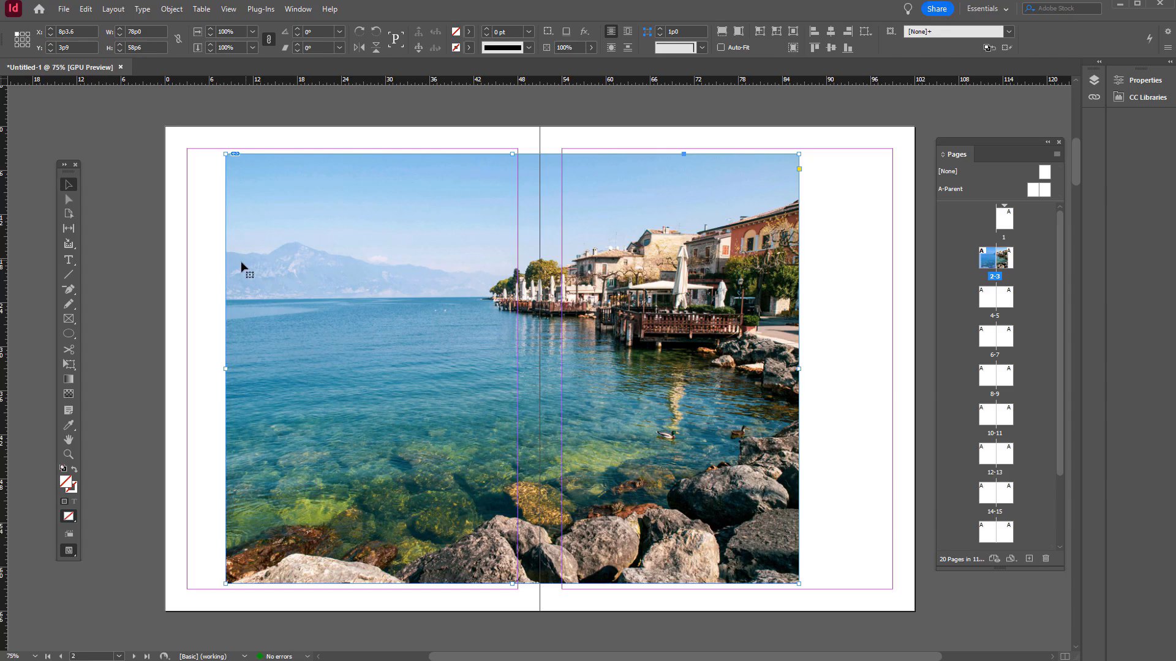
{"action": "left_click_drag", "start_coordinate": [226, 368], "coordinate": [173, 368]}
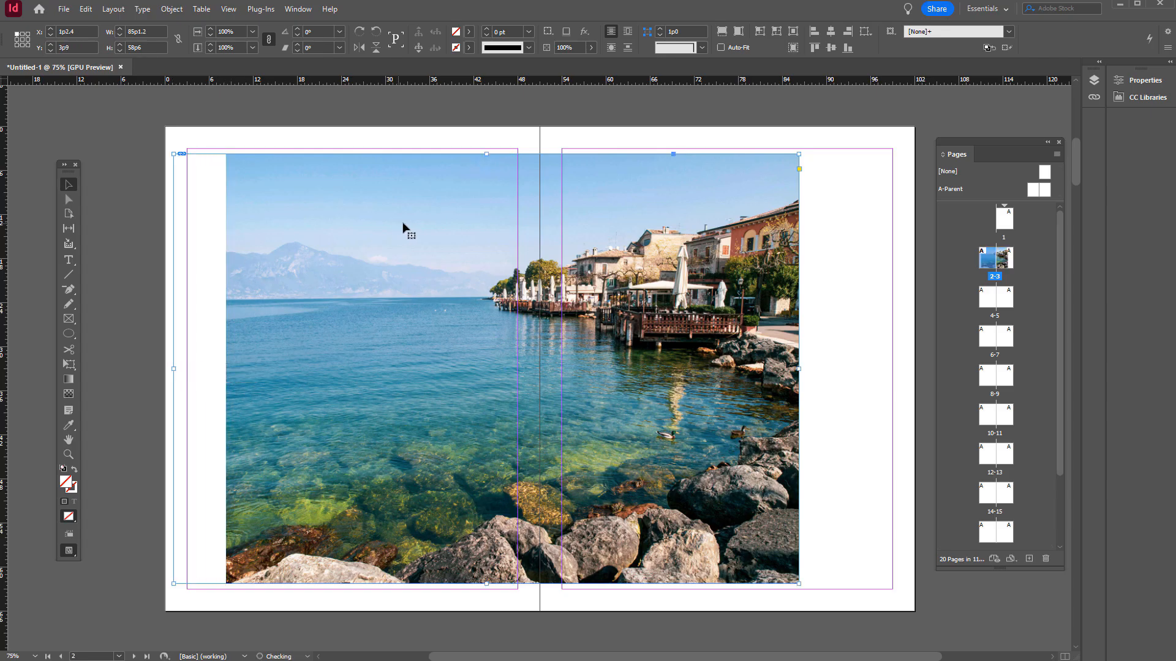
{"action": "left_click_drag", "start_coordinate": [488, 156], "coordinate": [488, 119]}
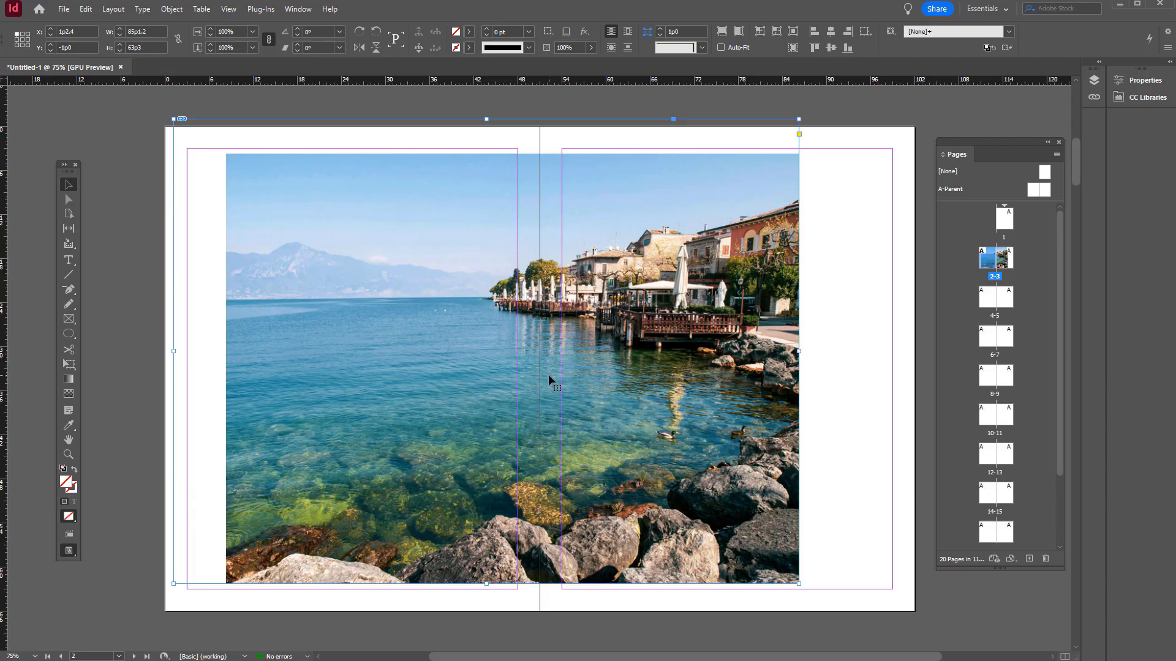
{"action": "key", "text": "ctrl+z"}
{"action": "key", "text": "ctrl+z"}
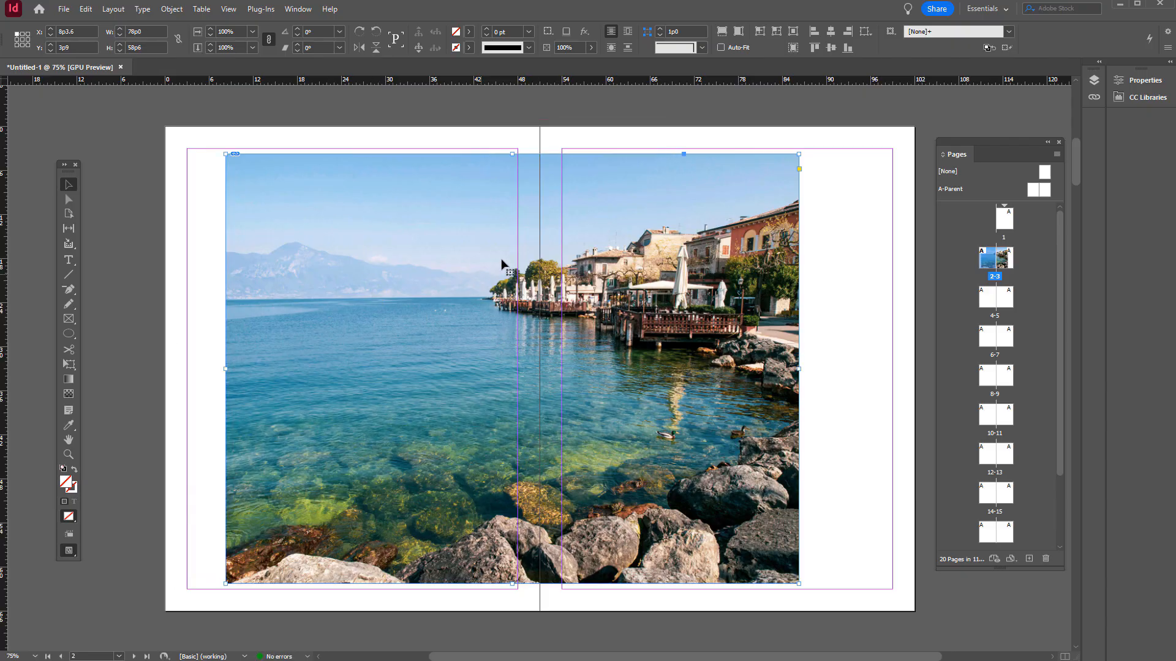
- Move the image to the outer upper corner of page 2, at X 0p0, Y 0p0
{"action": "left_click_drag", "start_coordinate": [410, 239], "coordinate": [368, 244]}
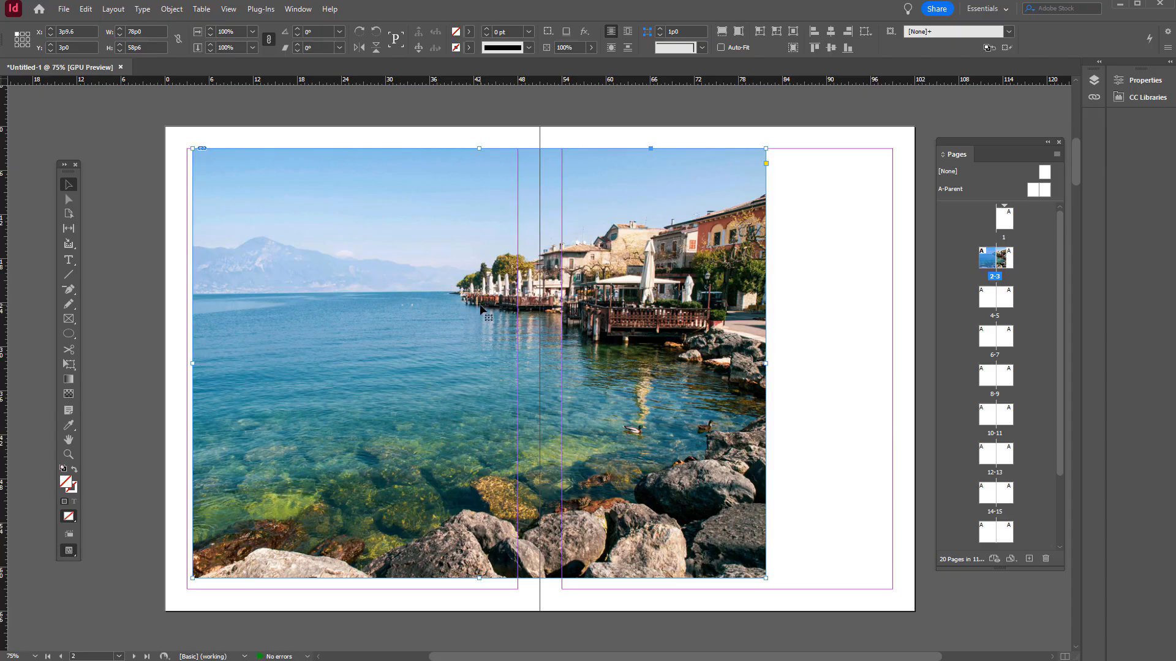
{"action": "left_click_drag", "start_coordinate": [390, 285], "coordinate": [382, 280]}
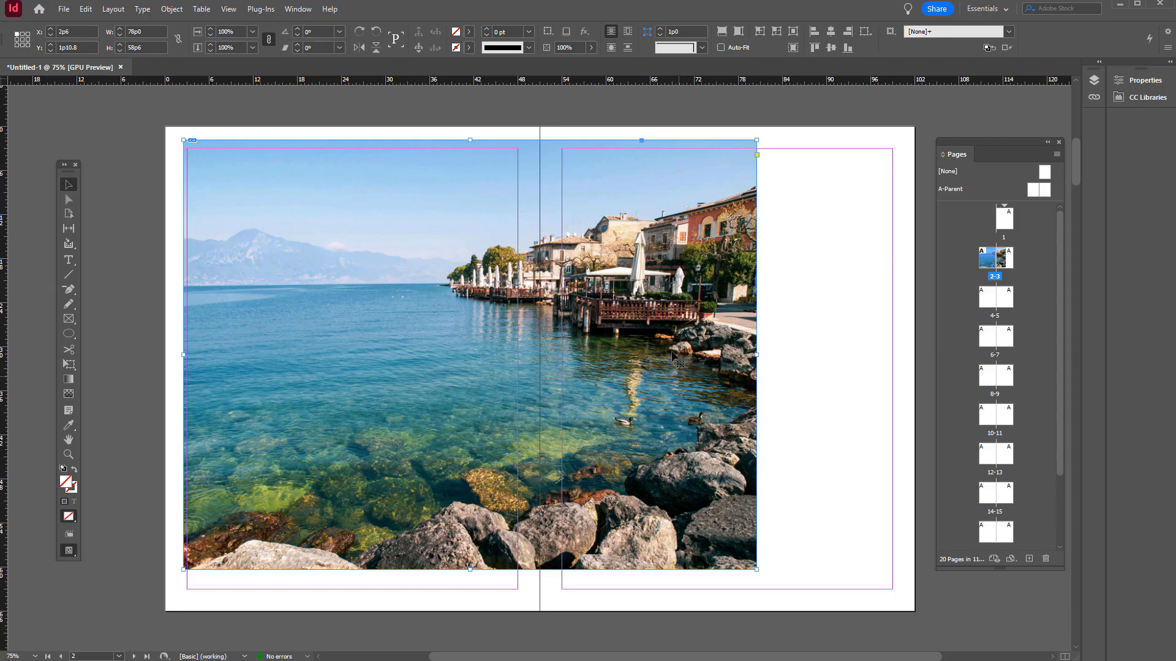
{"action": "left_click_drag", "start_coordinate": [671, 355], "coordinate": [656, 342]}
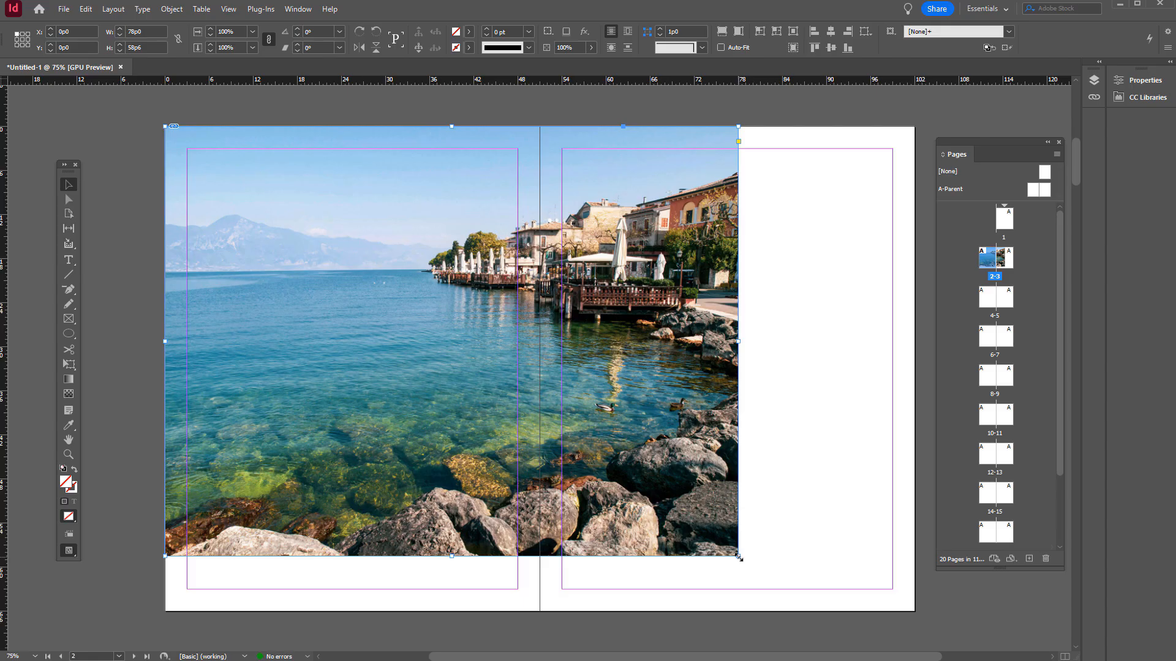
- Scale the image together with its frame proportionally to cover spread 2-3, about 102p11 wide and 77p2 high, and deselect it
{"action": "left_click_drag", "start_coordinate": [738, 557], "coordinate": [928, 425]}
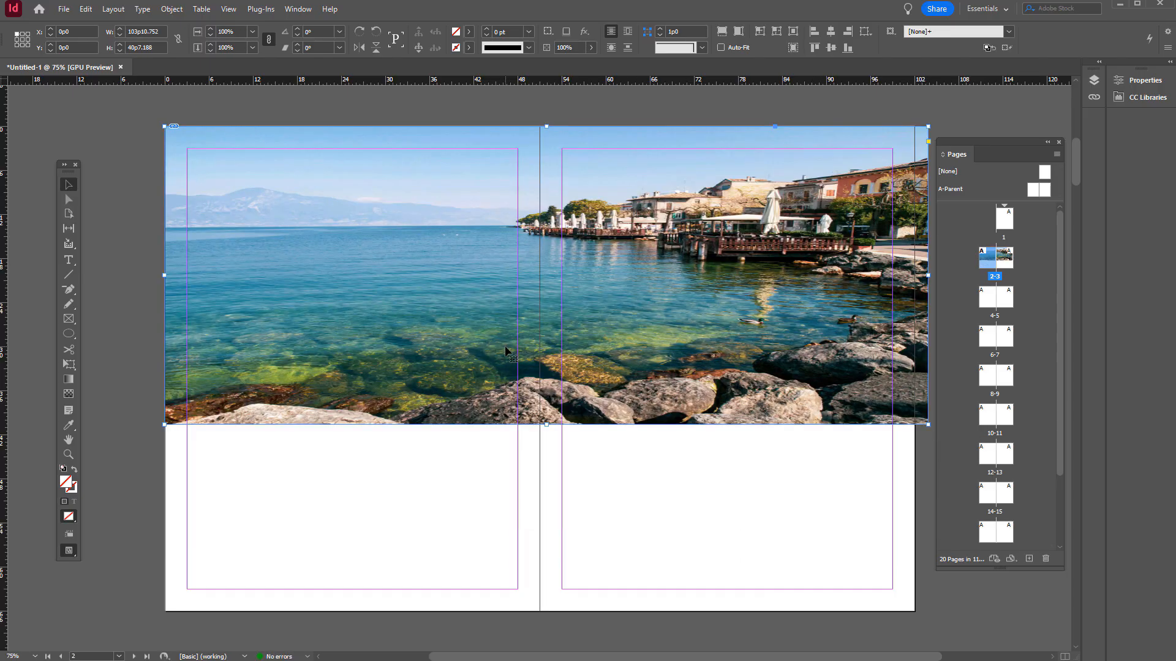
{"action": "key", "text": "ctrl+z"}
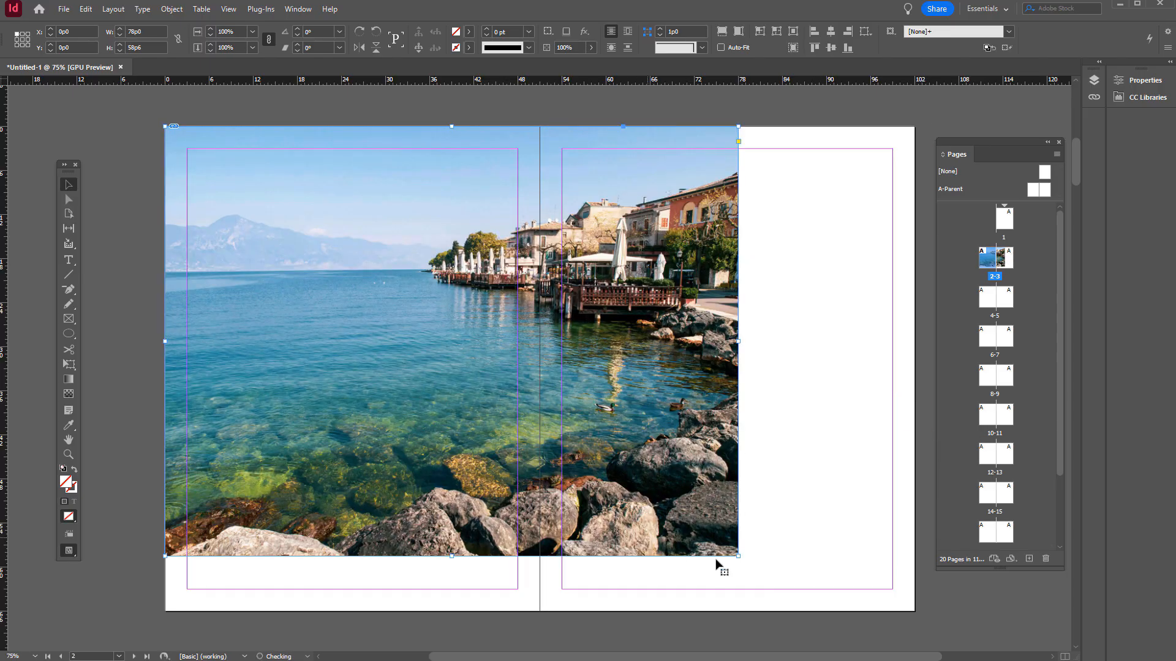
{"action": "left_click_drag", "start_coordinate": [740, 558], "coordinate": [877, 615]}
{"action": "left_click_drag", "start_coordinate": [889, 623], "coordinate": [915, 639]}
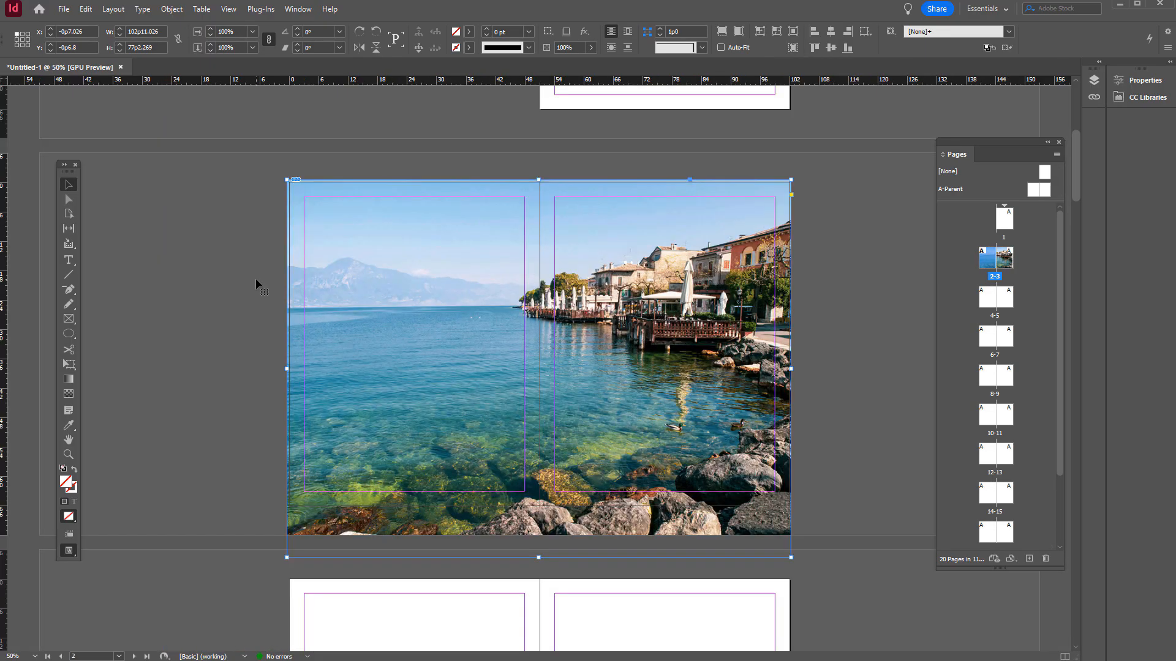
{"action": "key", "text": "ctrl+minus"}
{"action": "key", "text": "ctrl+equal"}
{"action": "key", "text": "ctrl+equal"}
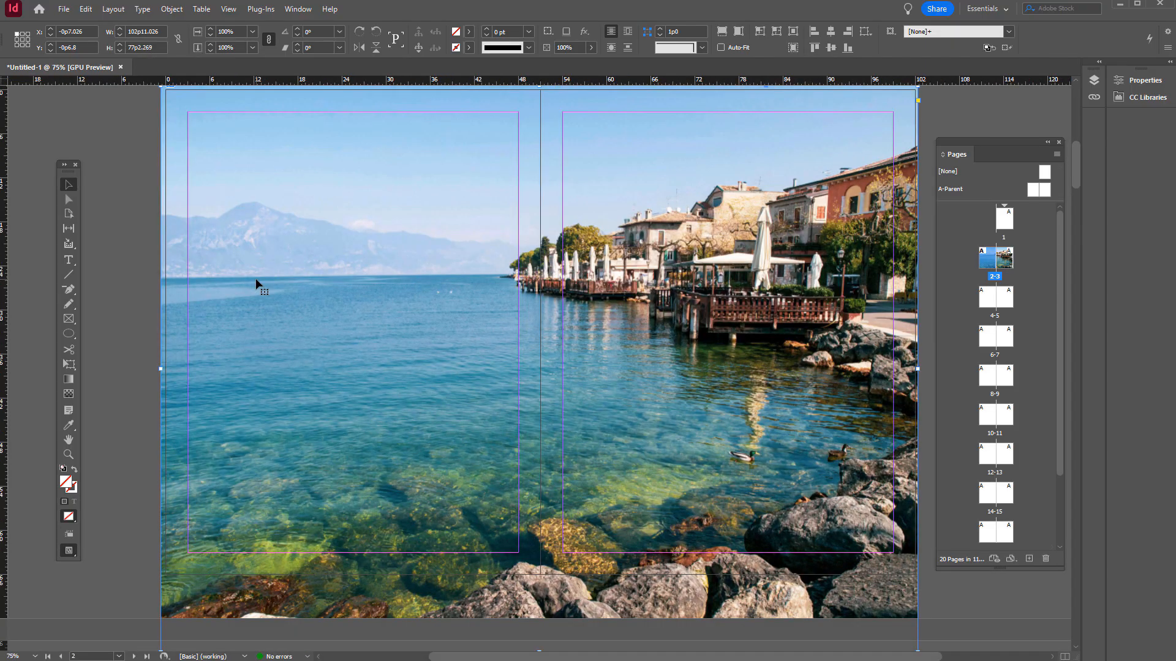
{"action": "key", "text": "ctrl+equal"}
{"action": "key", "text": "ctrl+minus"}
{"action": "key", "text": "ctrl+minus"}
{"action": "key", "text": "ctrl+equal"}
{"action": "left_click", "coordinate": [109, 211]}
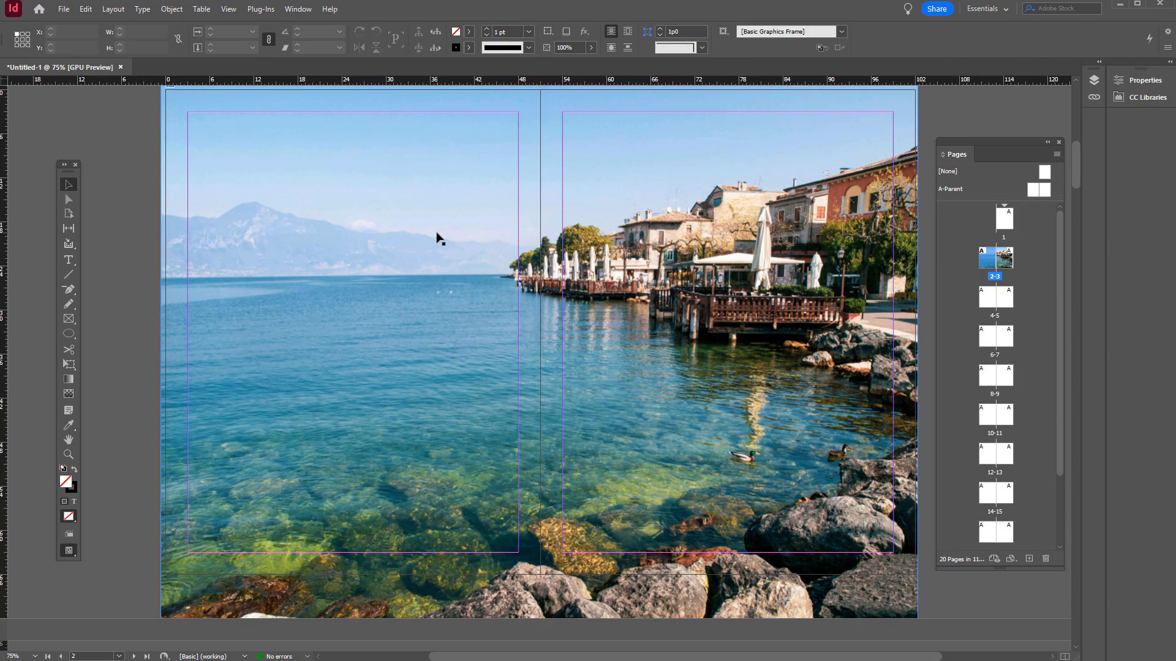
- Set the document's display performance to Fast Display
{"action": "right_click", "coordinate": [548, 224]}
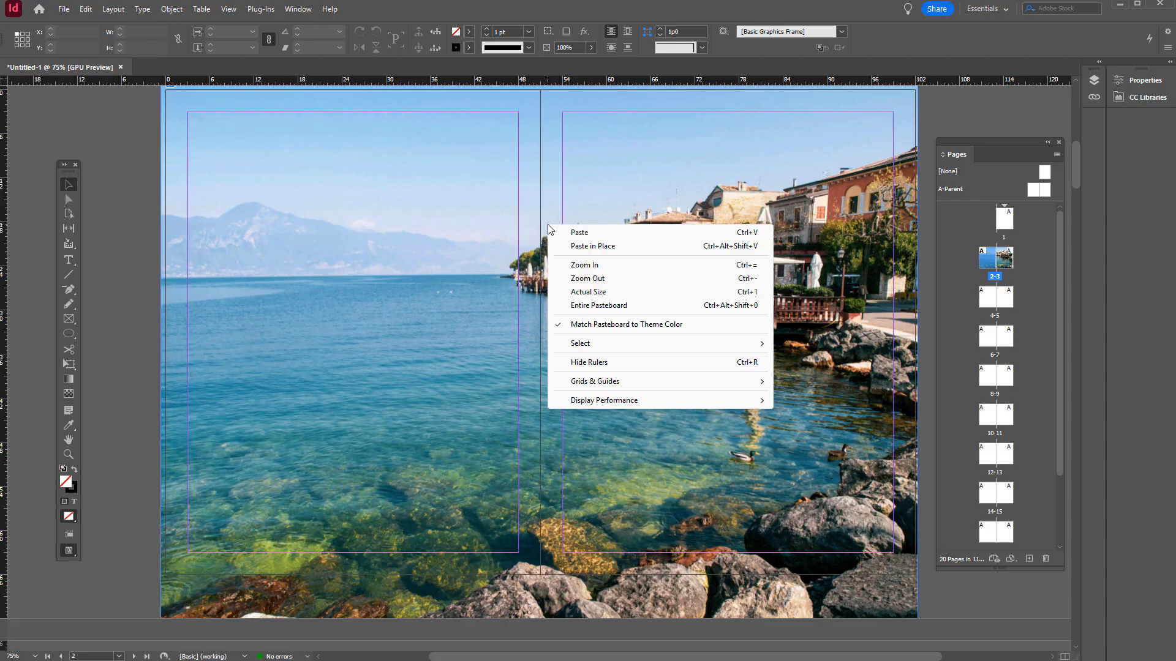
{"action": "mouse_move", "coordinate": [631, 401]}
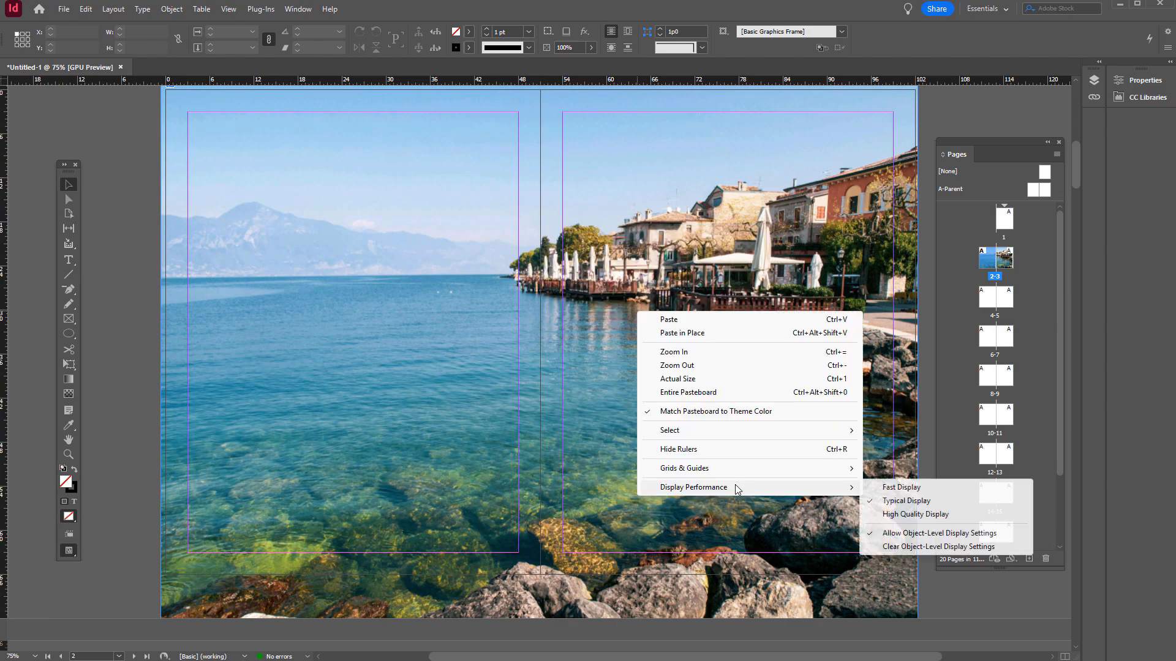
{"action": "left_click", "coordinate": [893, 490]}
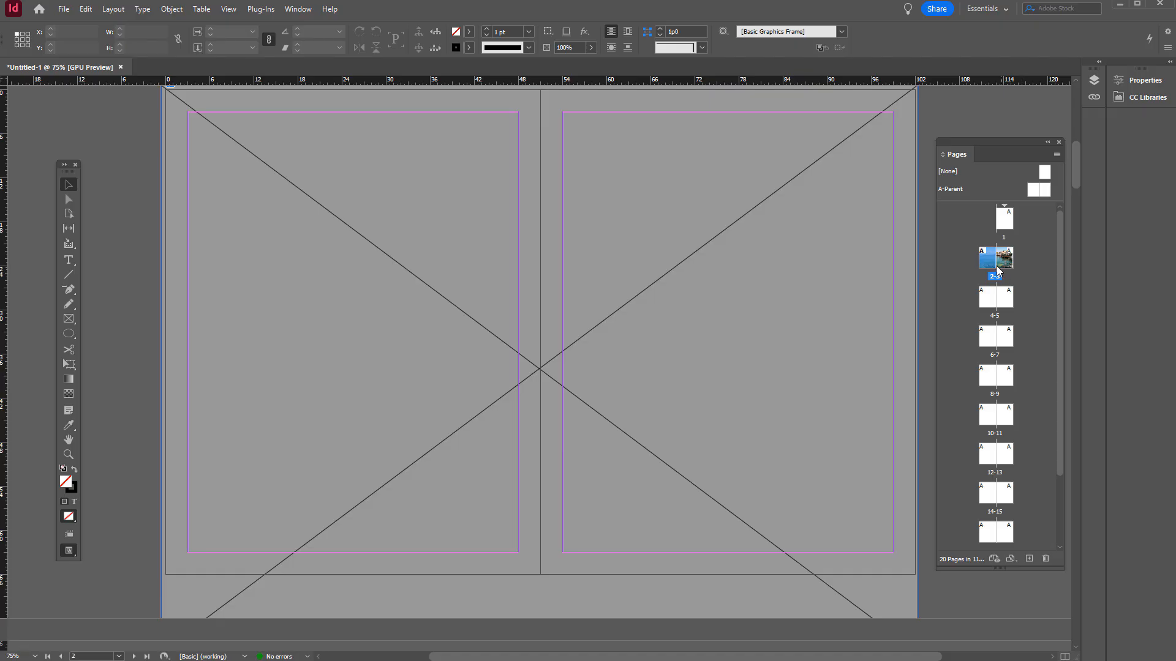
- Set the document's display performance to Typical Display
{"action": "right_click", "coordinate": [538, 244]}
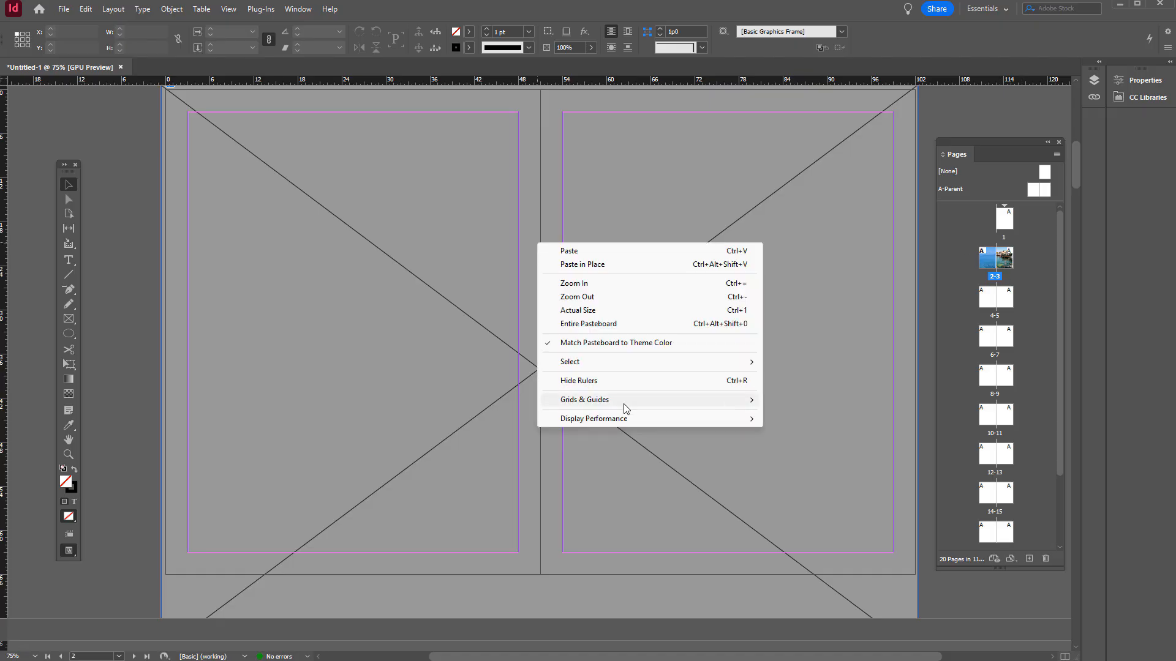
{"action": "mouse_move", "coordinate": [624, 420]}
{"action": "left_click", "coordinate": [783, 432]}
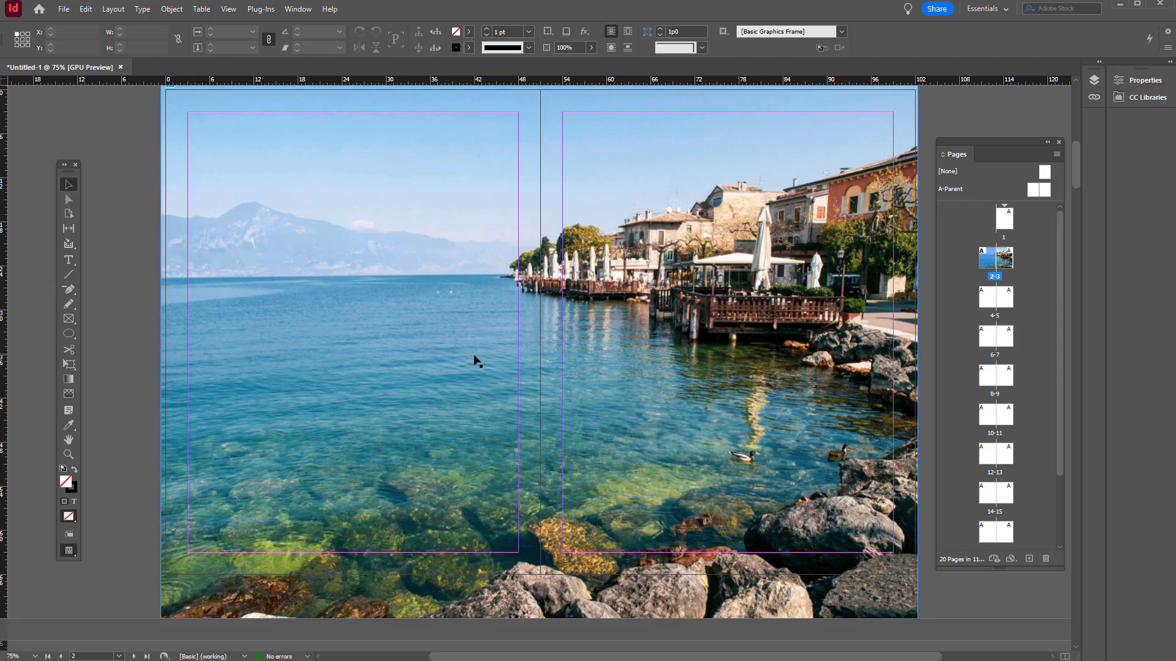
- Set the document's display performance to High Quality Display and check the active display performance option
{"action": "key", "text": "ctrl+minus"}
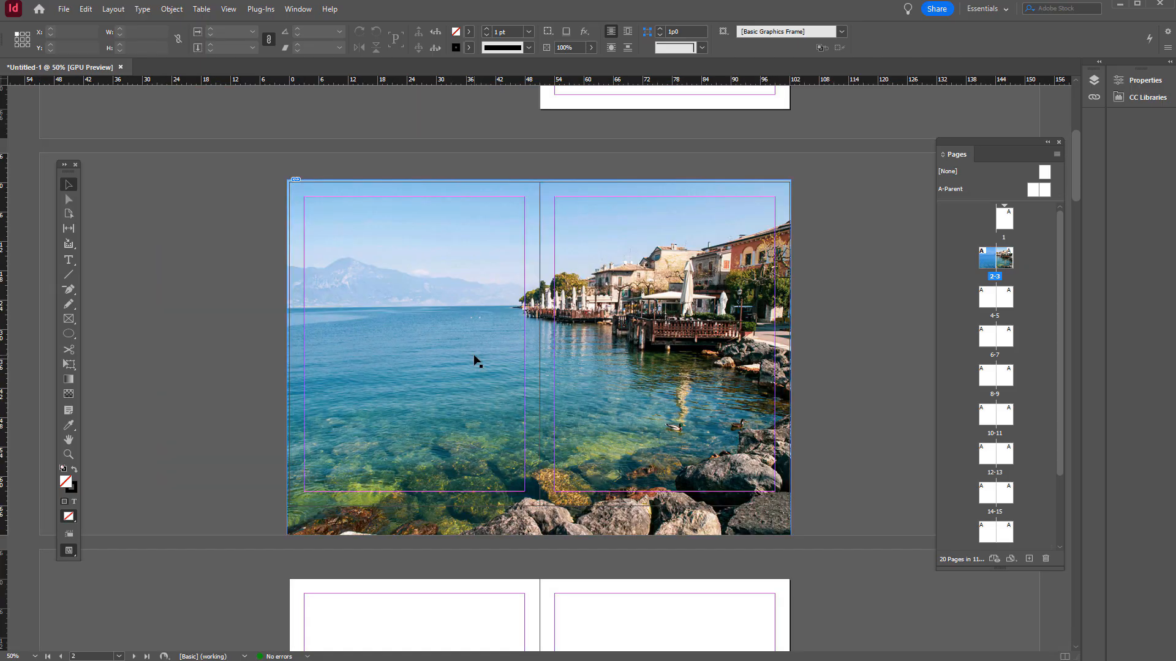
{"action": "key", "text": "ctrl+equal"}
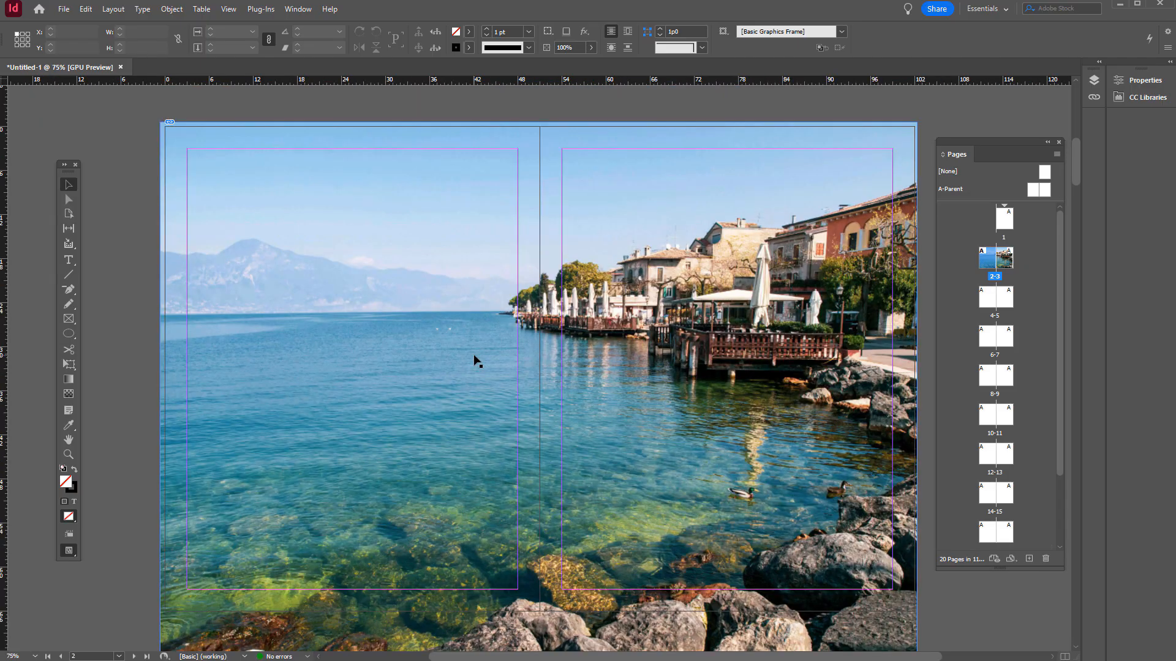
{"action": "right_click", "coordinate": [483, 288]}
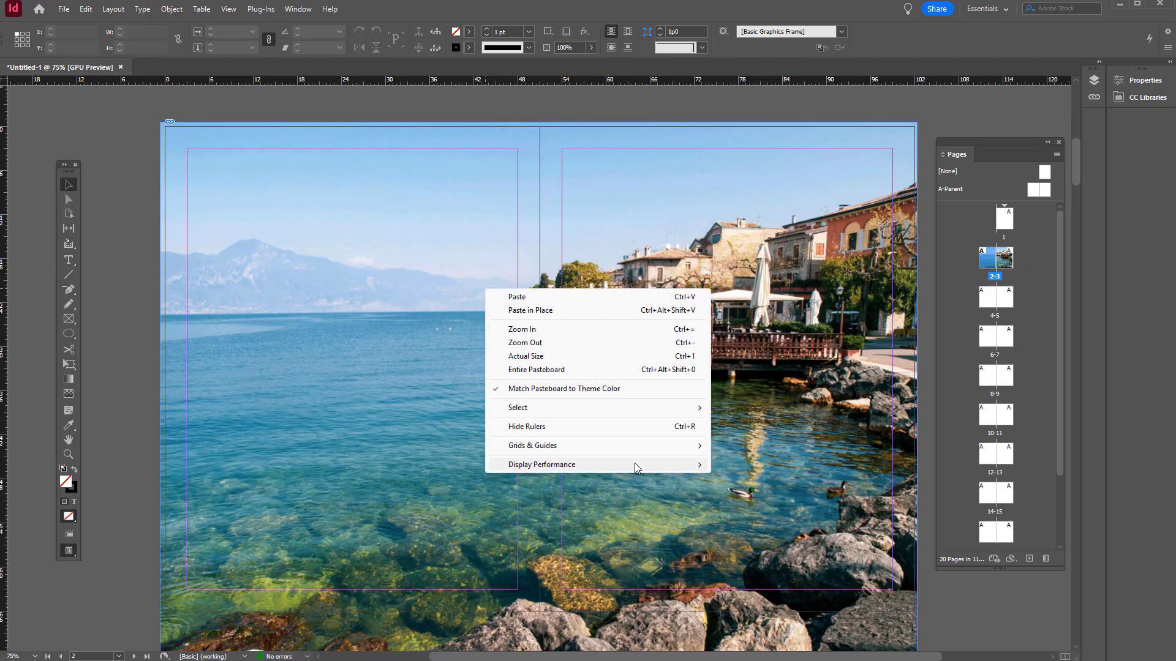
{"action": "mouse_move", "coordinate": [634, 464]}
{"action": "left_click", "coordinate": [772, 494]}
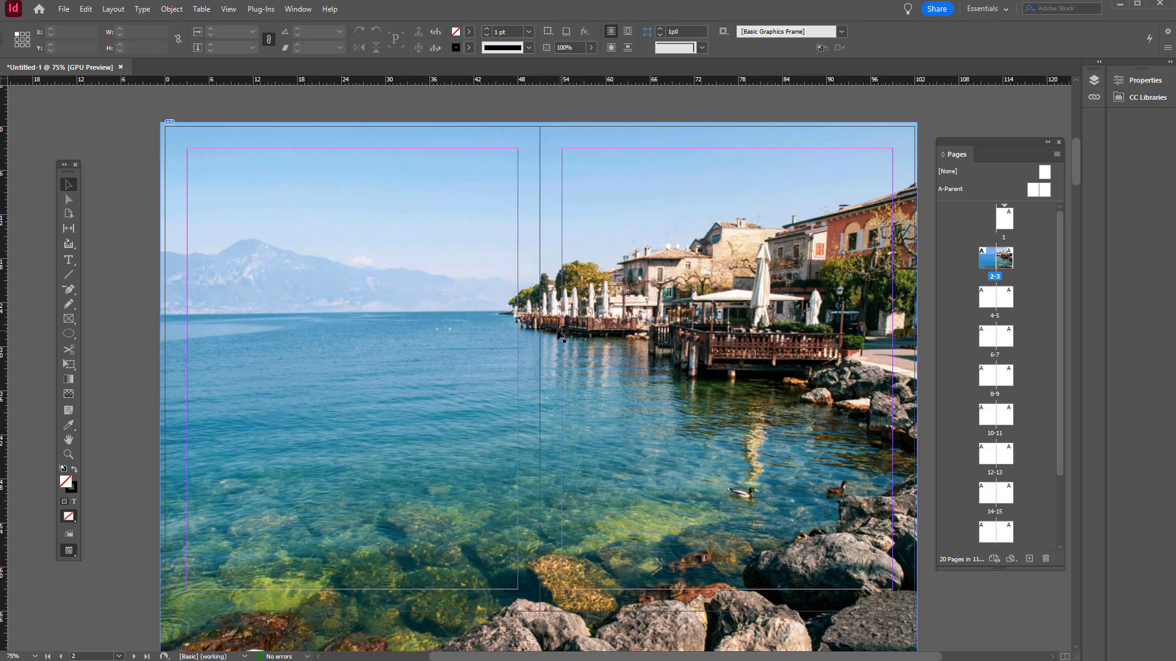
{"action": "left_click", "coordinate": [229, 9]}
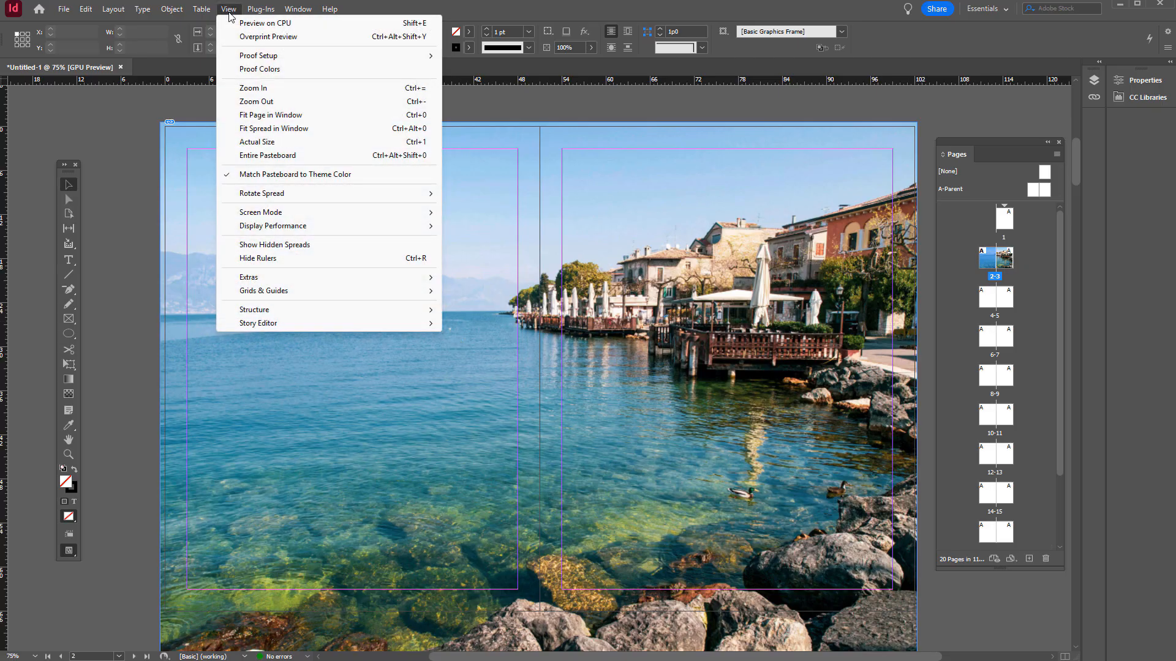
{"action": "mouse_move", "coordinate": [364, 227]}
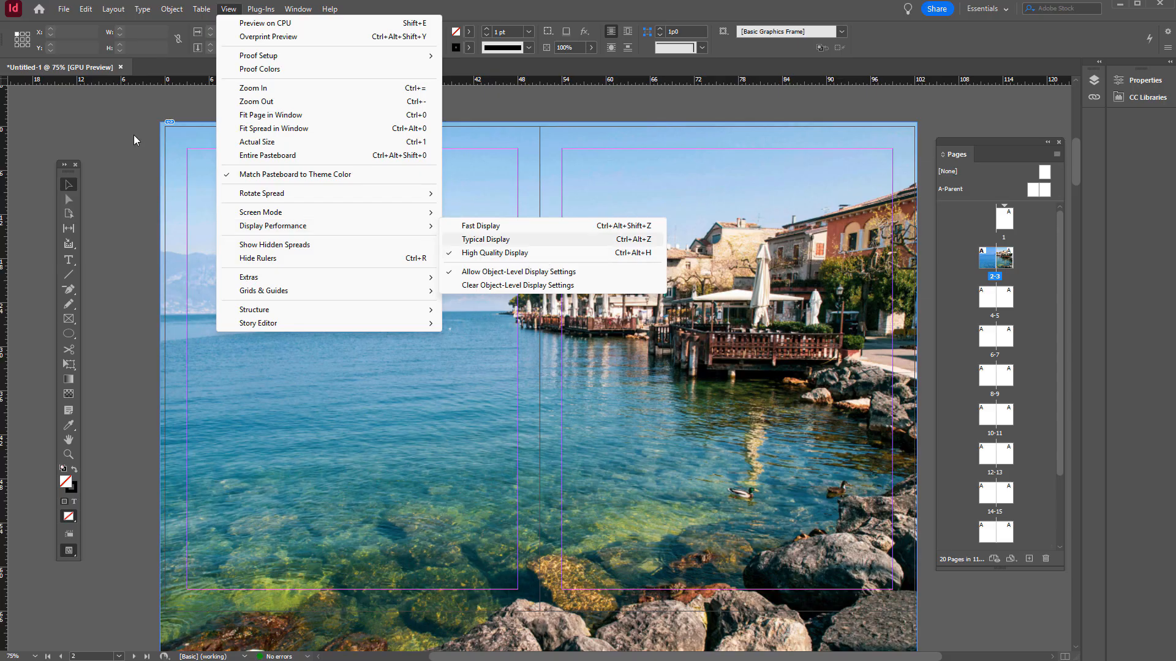
{"action": "left_click", "coordinate": [441, 15]}
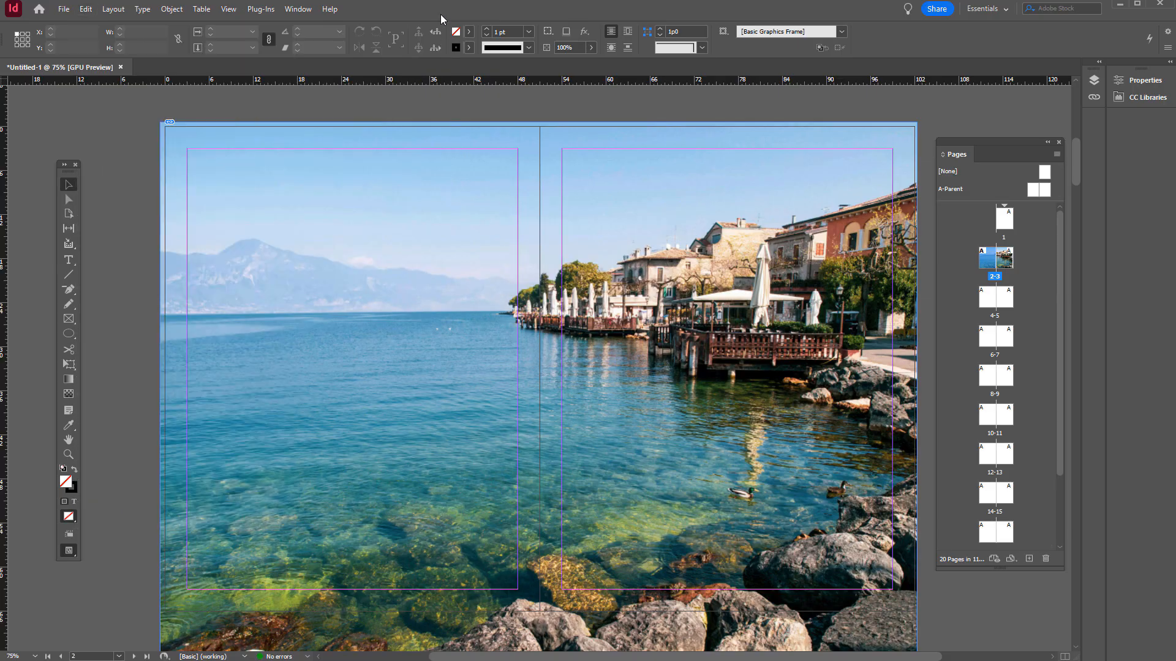
- Examine the Default View options in the Display Performance preferences and accept the dialog with High Quality selected
{"action": "left_click", "coordinate": [86, 9]}
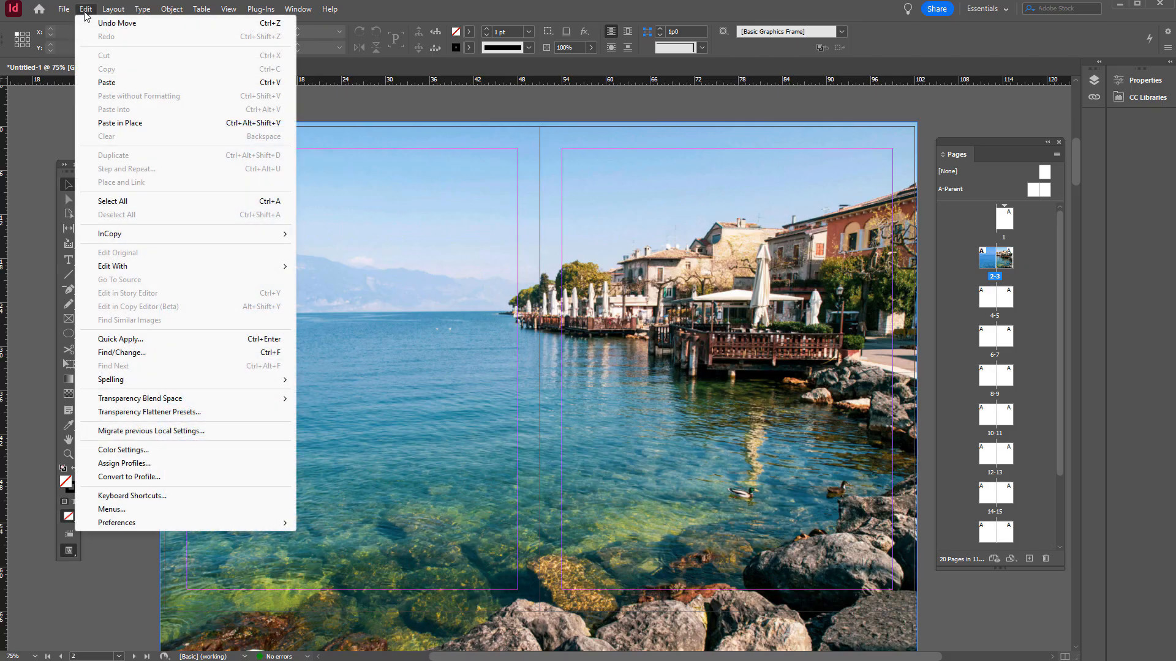
{"action": "mouse_move", "coordinate": [157, 524]}
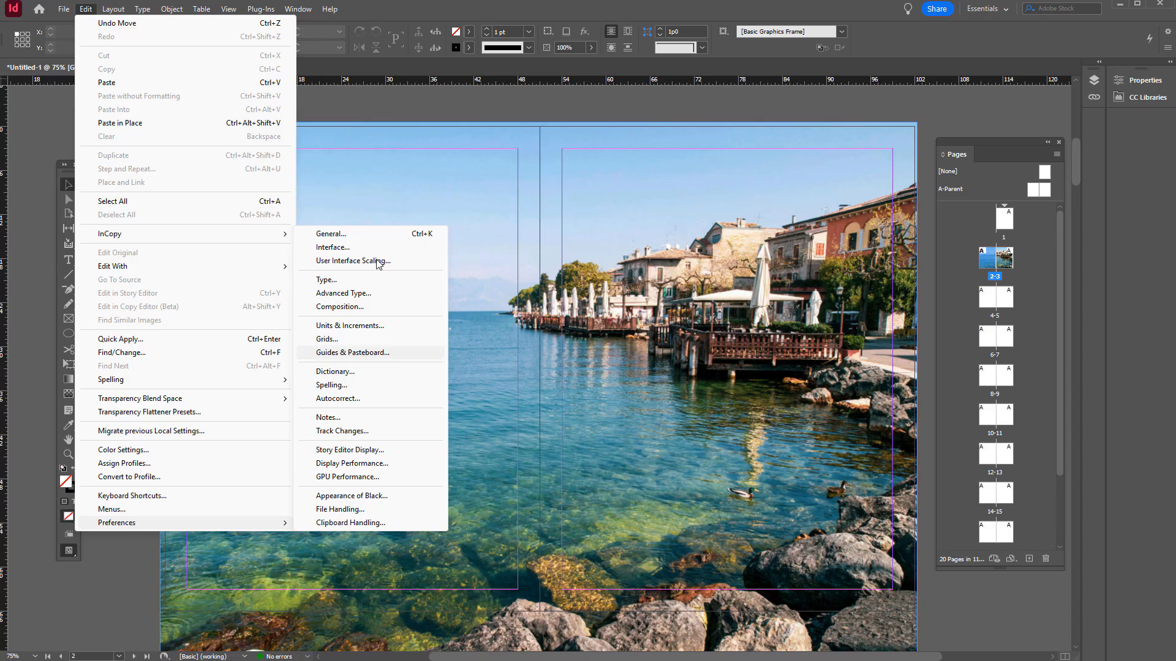
{"action": "left_click", "coordinate": [364, 234]}
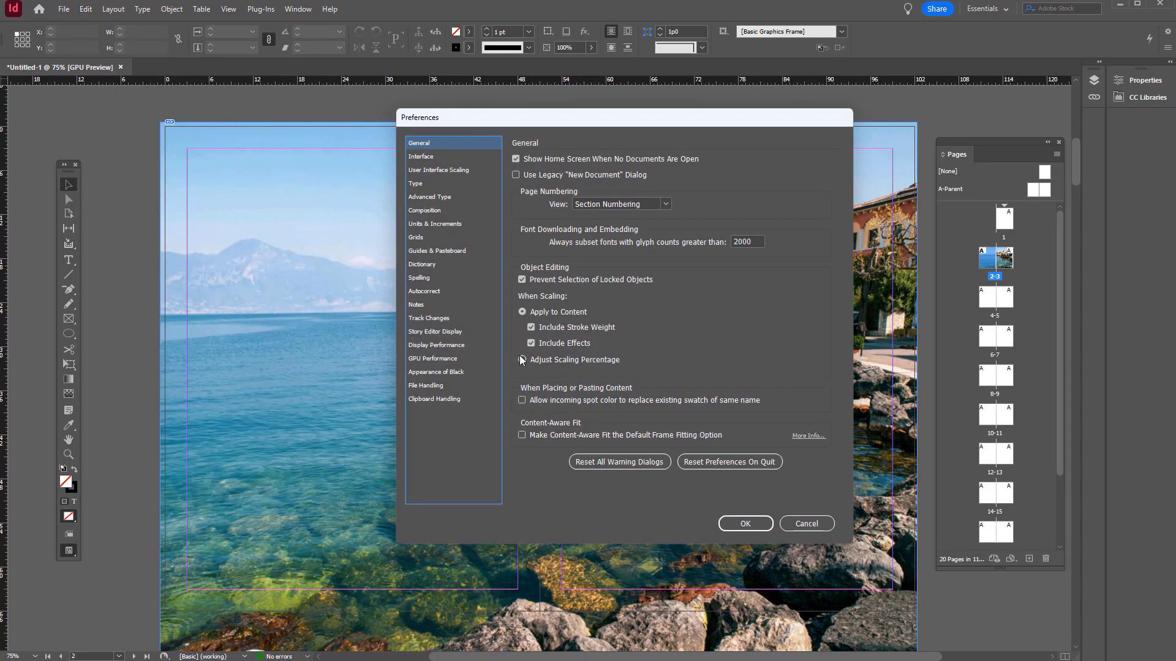
{"action": "left_click", "coordinate": [428, 347]}
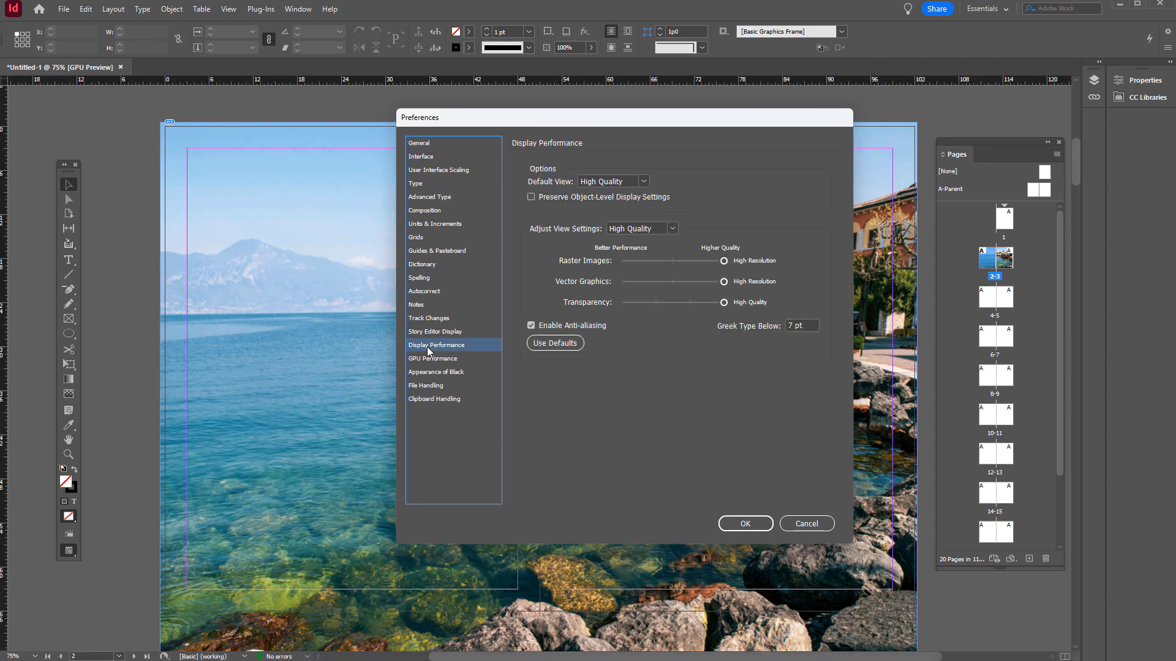
{"action": "left_click", "coordinate": [625, 181]}
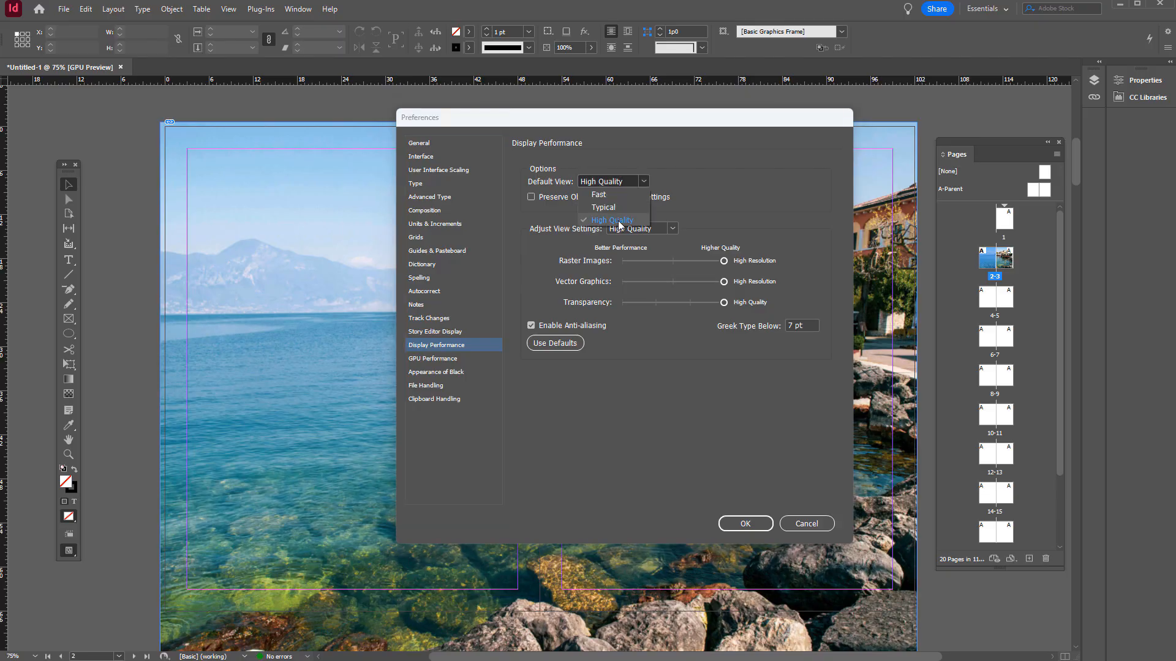
{"action": "left_click", "coordinate": [637, 408]}
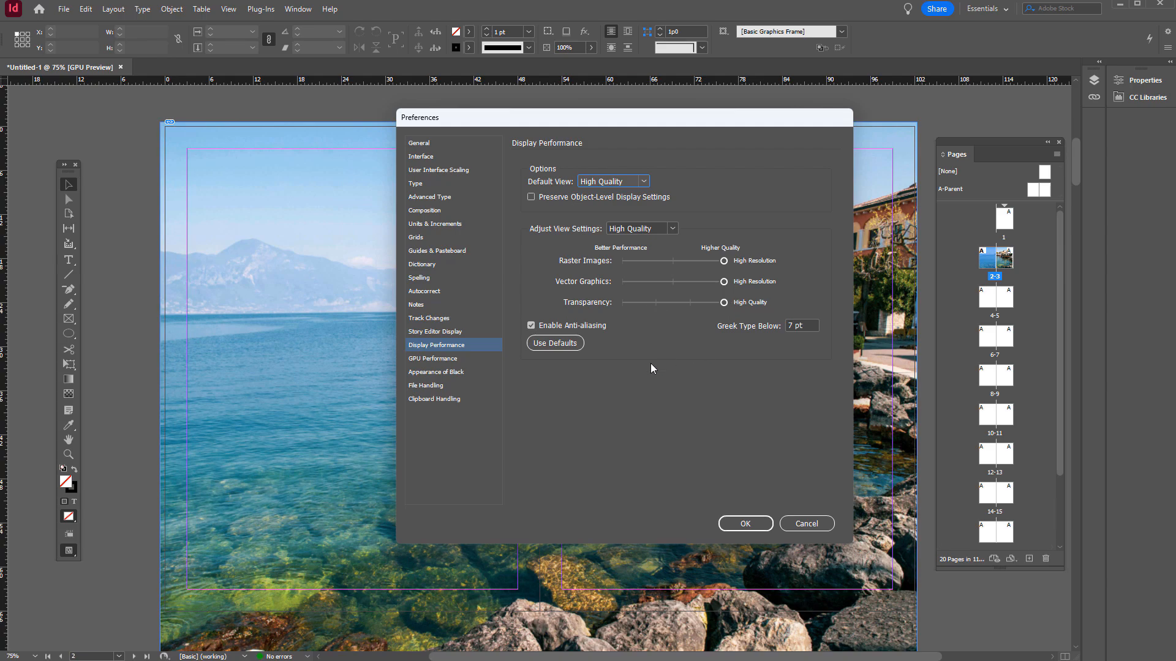
{"action": "left_click", "coordinate": [745, 524]}
- Draw a rectangle about 31p6 wide and 23p4 high in the upper half of page 4
{"action": "scroll", "coordinate": [514, 370], "scroll_direction": "down", "scroll_amount": 5}
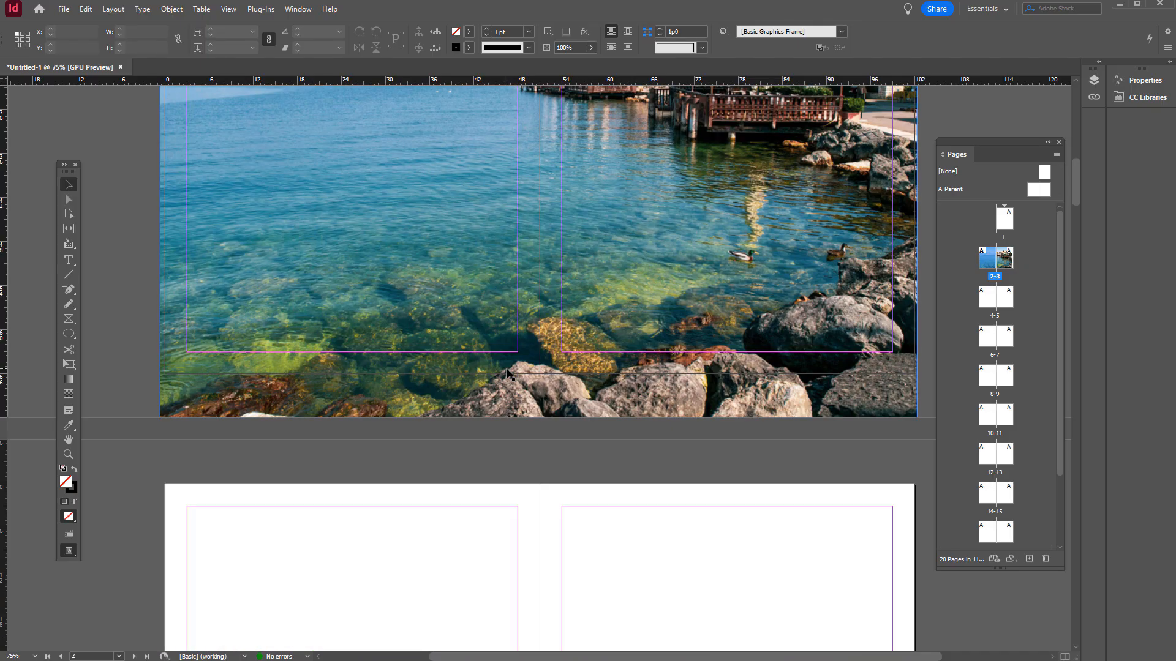
{"action": "left_click_drag", "start_coordinate": [1072, 194], "coordinate": [1079, 224]}
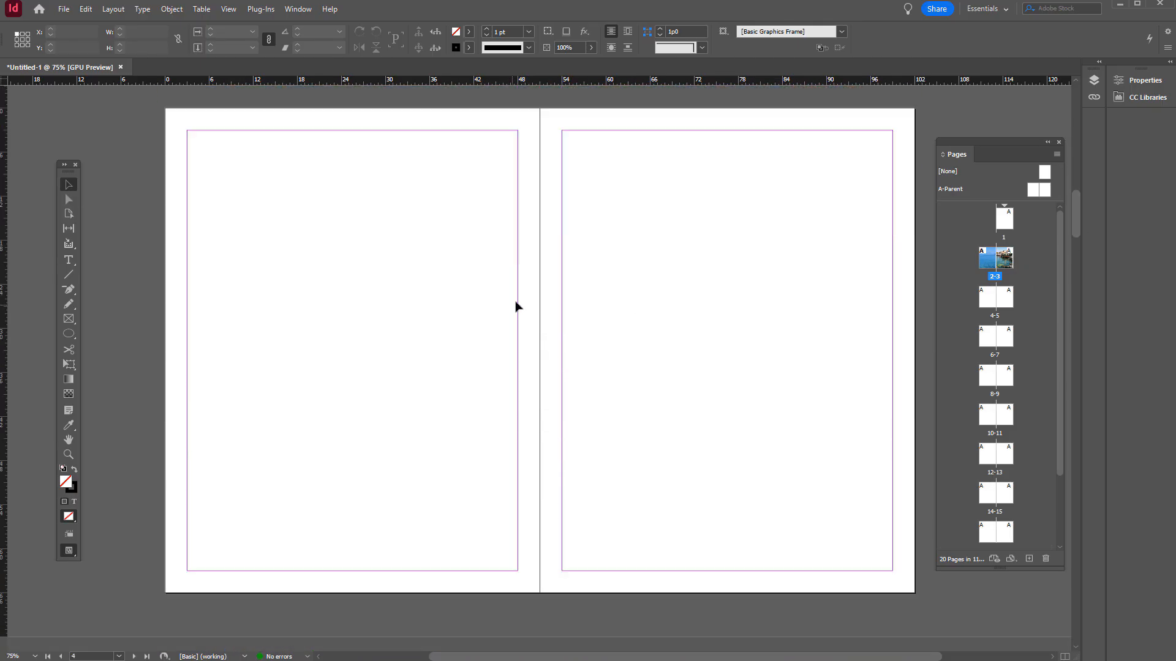
{"action": "scroll", "coordinate": [517, 305], "scroll_direction": "up", "scroll_amount": 5}
{"action": "scroll", "coordinate": [517, 304], "scroll_direction": "down", "scroll_amount": 5}
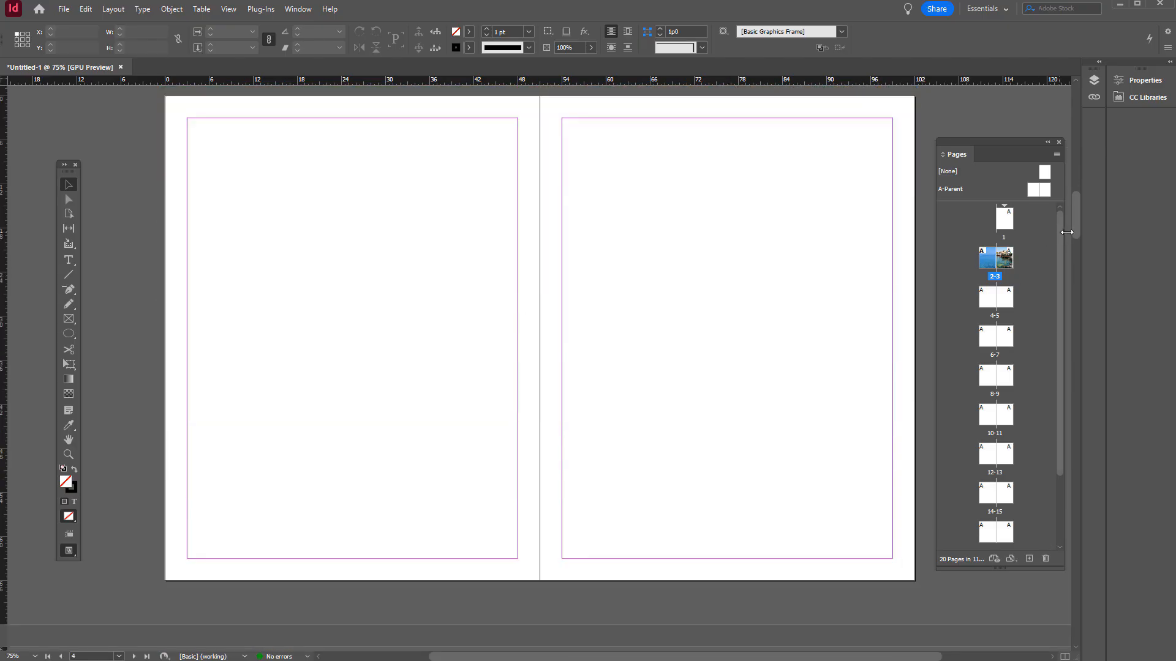
{"action": "scroll", "coordinate": [1077, 224], "scroll_direction": "up", "scroll_amount": 4}
{"action": "scroll", "coordinate": [1075, 233], "scroll_direction": "down", "scroll_amount": 6}
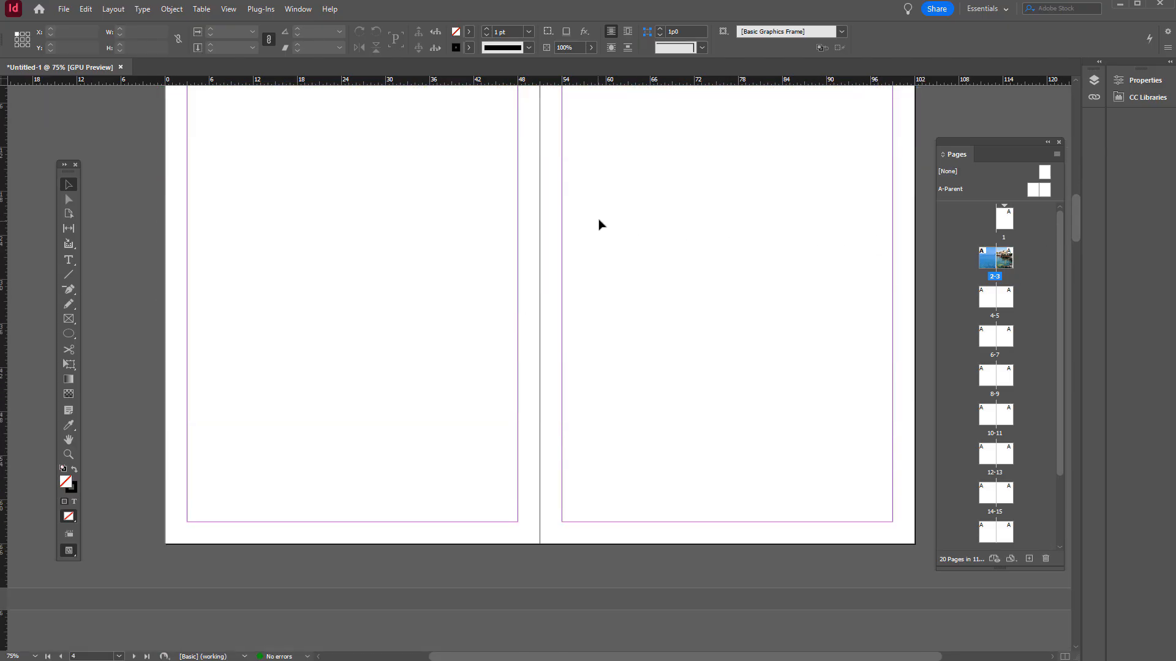
{"action": "left_click_drag", "start_coordinate": [565, 163], "coordinate": [629, 238]}
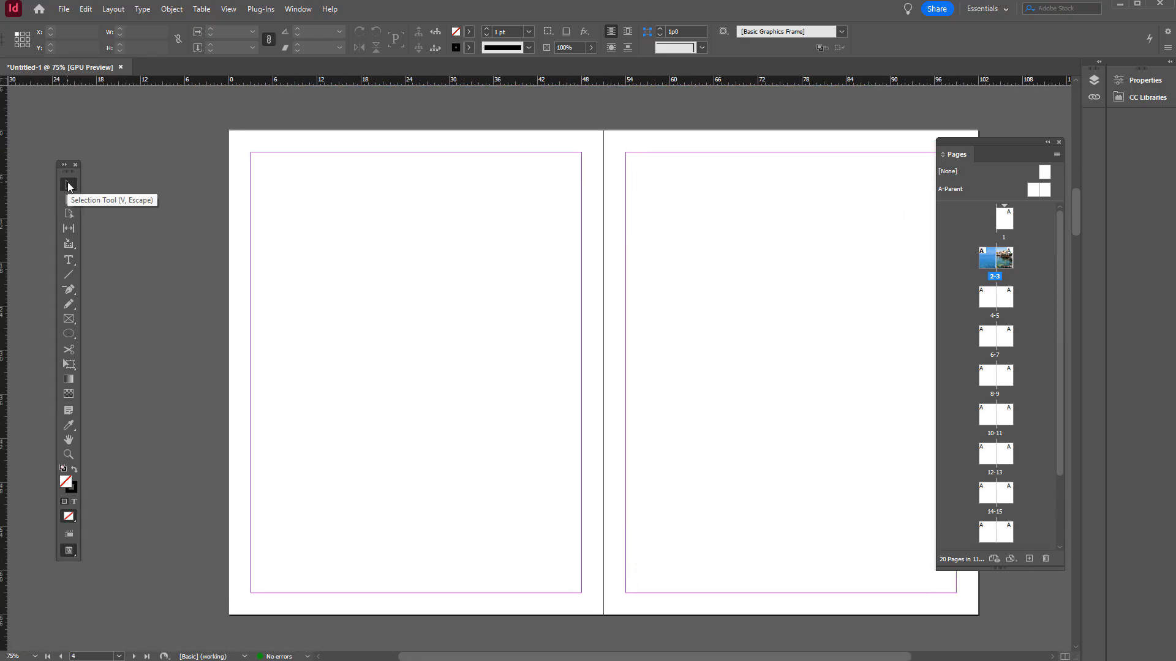
{"action": "left_click_drag", "start_coordinate": [514, 310], "coordinate": [463, 337]}
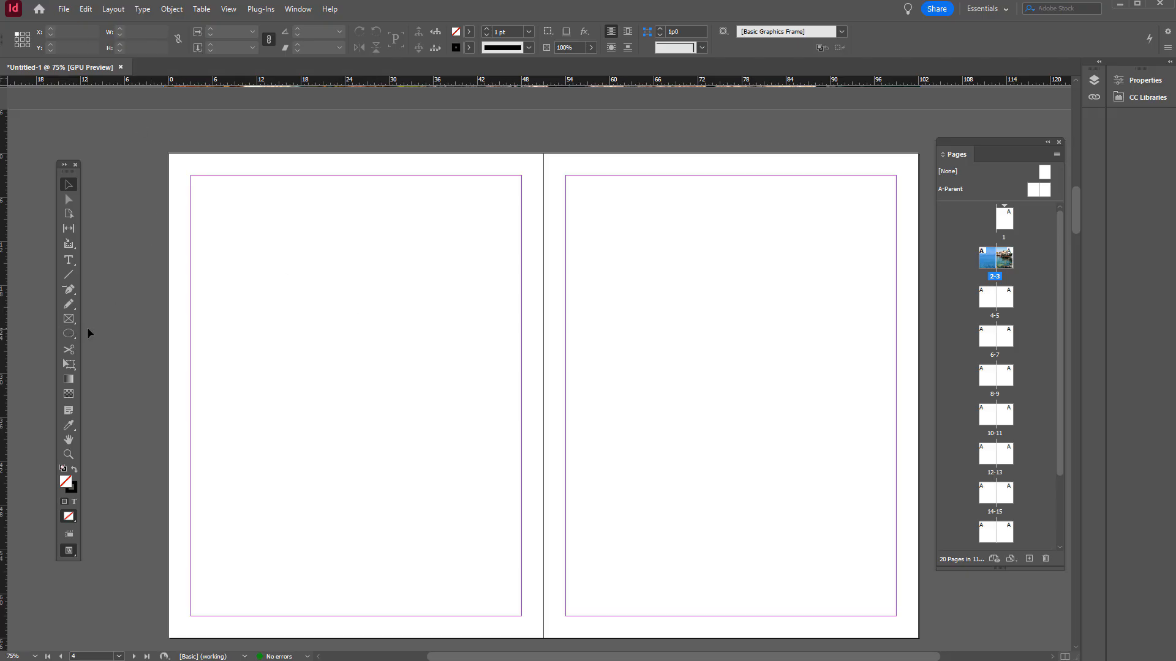
{"action": "left_click", "coordinate": [68, 334]}
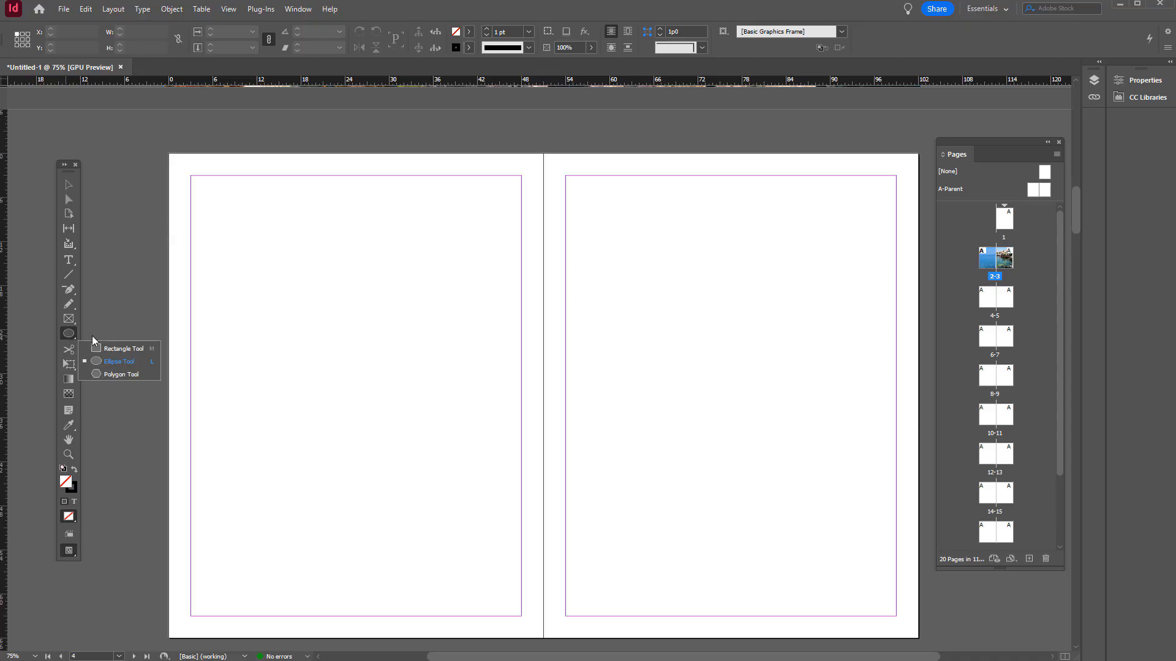
{"action": "left_click", "coordinate": [96, 354]}
{"action": "left_click_drag", "start_coordinate": [261, 224], "coordinate": [493, 395]}
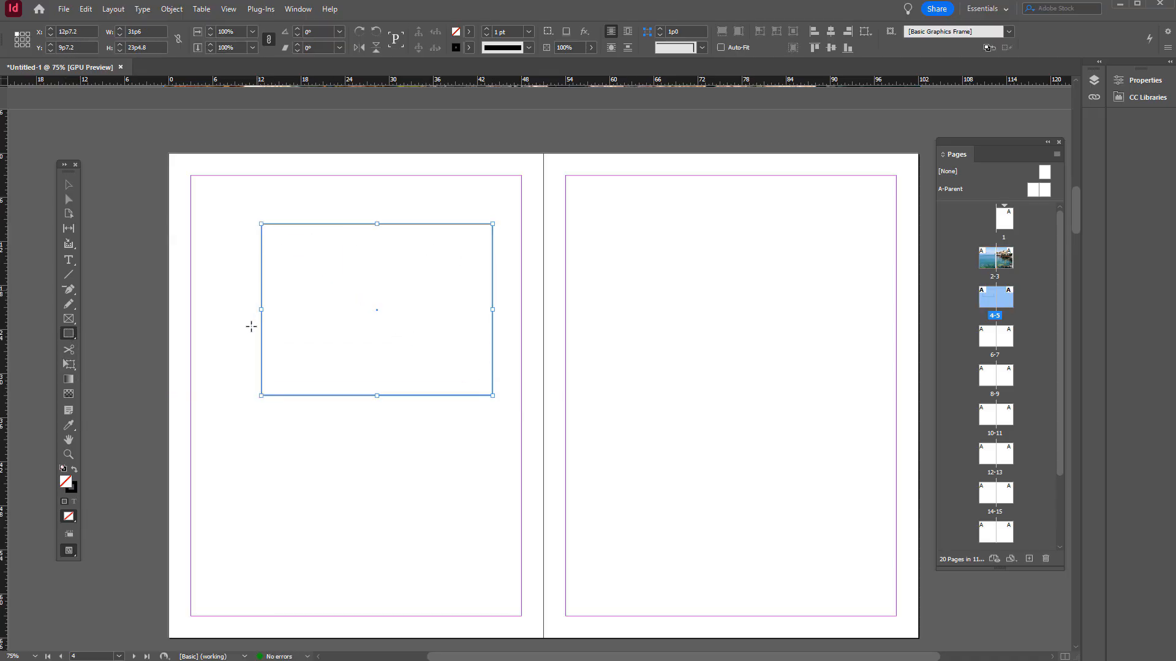
- Fill the rectangle with blue (R 35, G 150, B 201), without a stroke, and widen it to about 32p4
{"action": "left_click", "coordinate": [74, 469]}
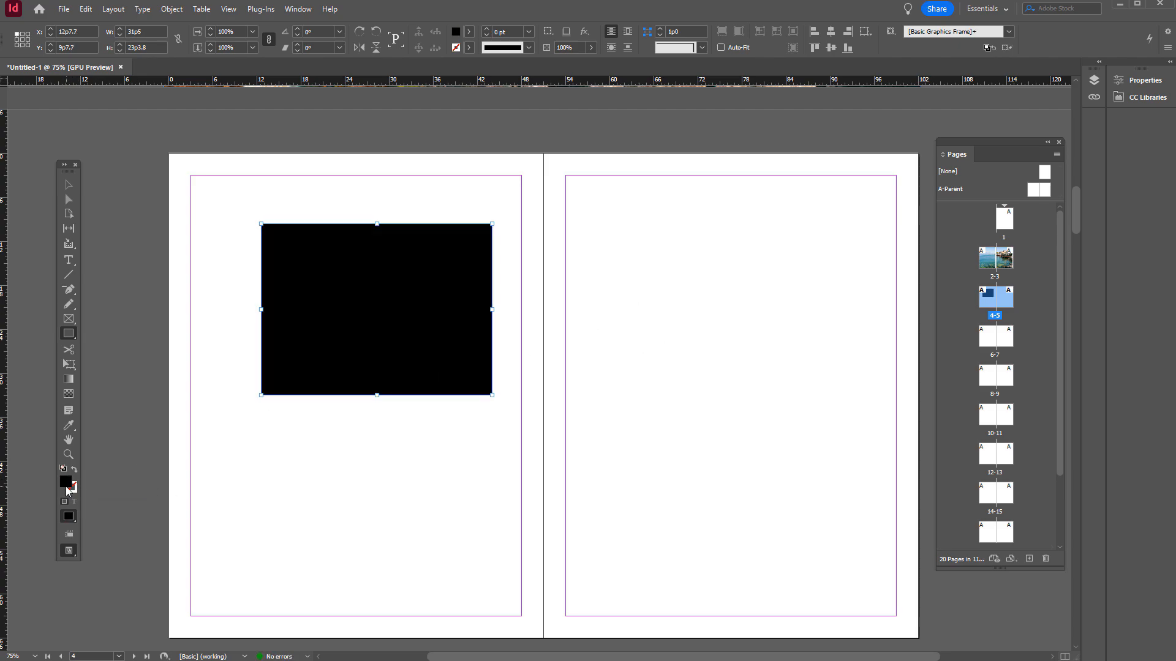
{"action": "double_click", "coordinate": [65, 488]}
{"action": "left_click", "coordinate": [584, 325]}
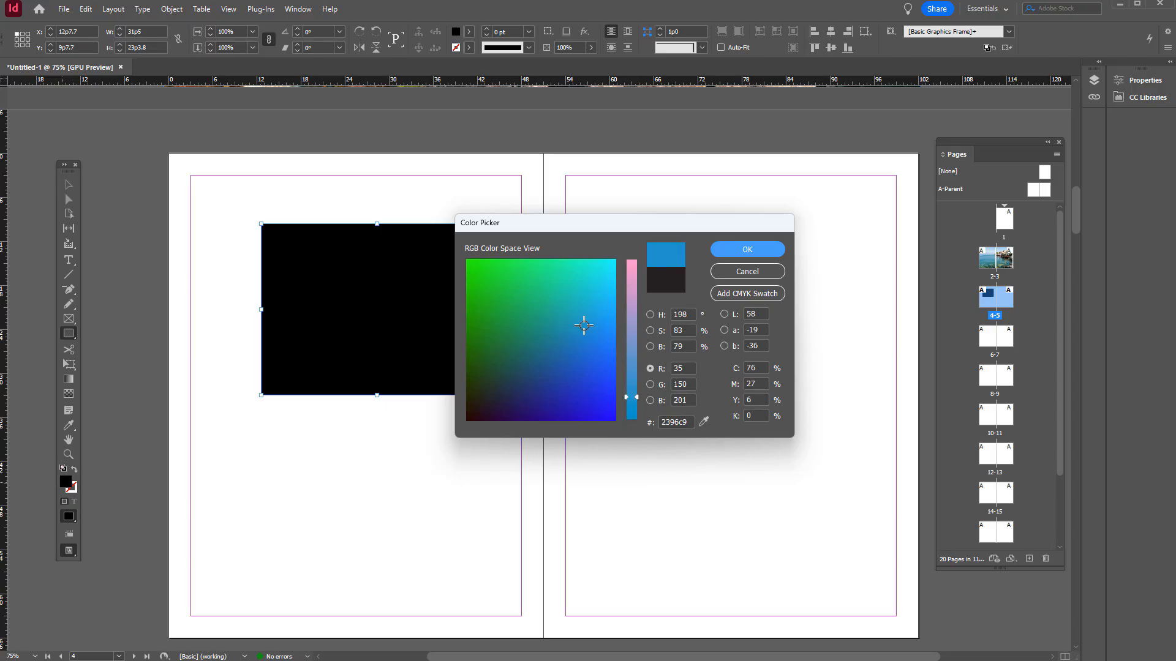
{"action": "left_click", "coordinate": [774, 251]}
{"action": "left_click", "coordinate": [68, 184]}
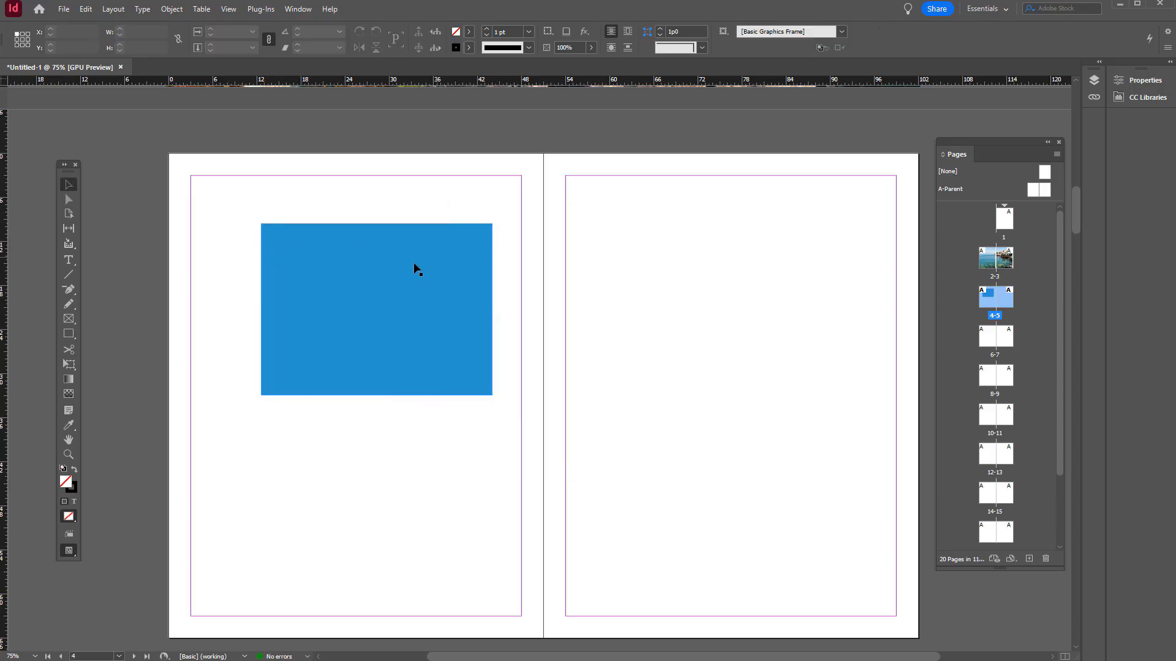
{"action": "mouse_move", "coordinate": [491, 395]}
{"action": "left_mouse_down"}
{"action": "mouse_move", "coordinate": [643, 539]}
{"action": "mouse_move", "coordinate": [753, 609]}
{"action": "mouse_move", "coordinate": [499, 397]}
{"action": "left_mouse_up"}
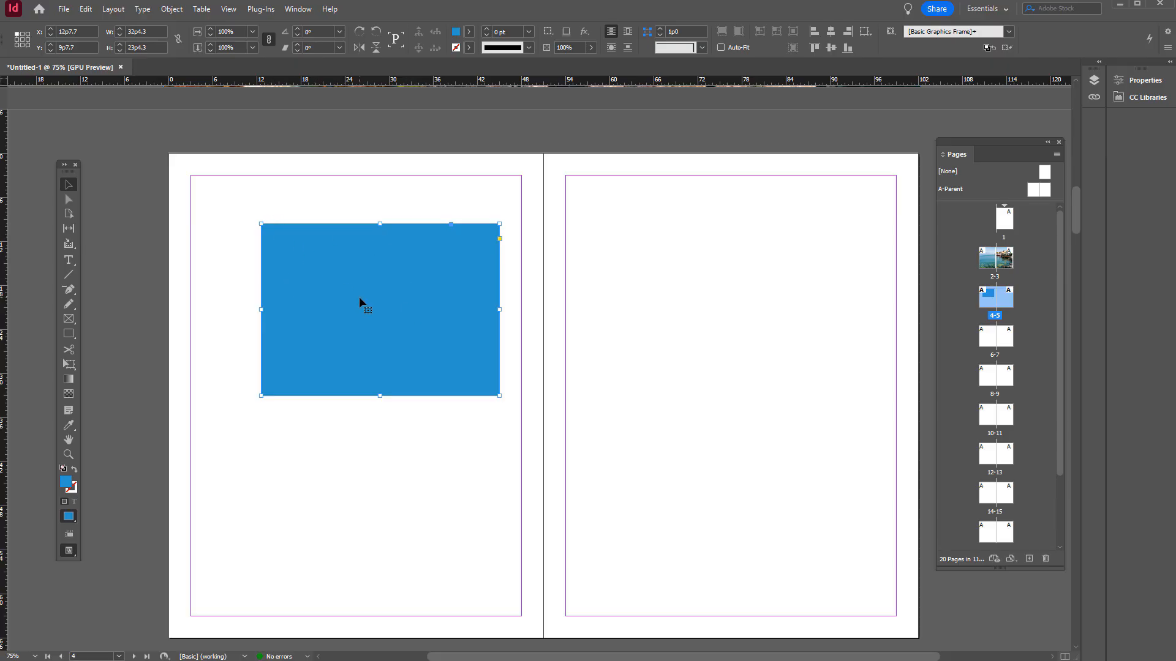
- Scale the spread 2-3 photo with its frame to about 51p6 by 38p7 and move it to about X 1p11, Y 16p8
{"action": "scroll", "coordinate": [467, 316], "scroll_direction": "up", "scroll_amount": 10}
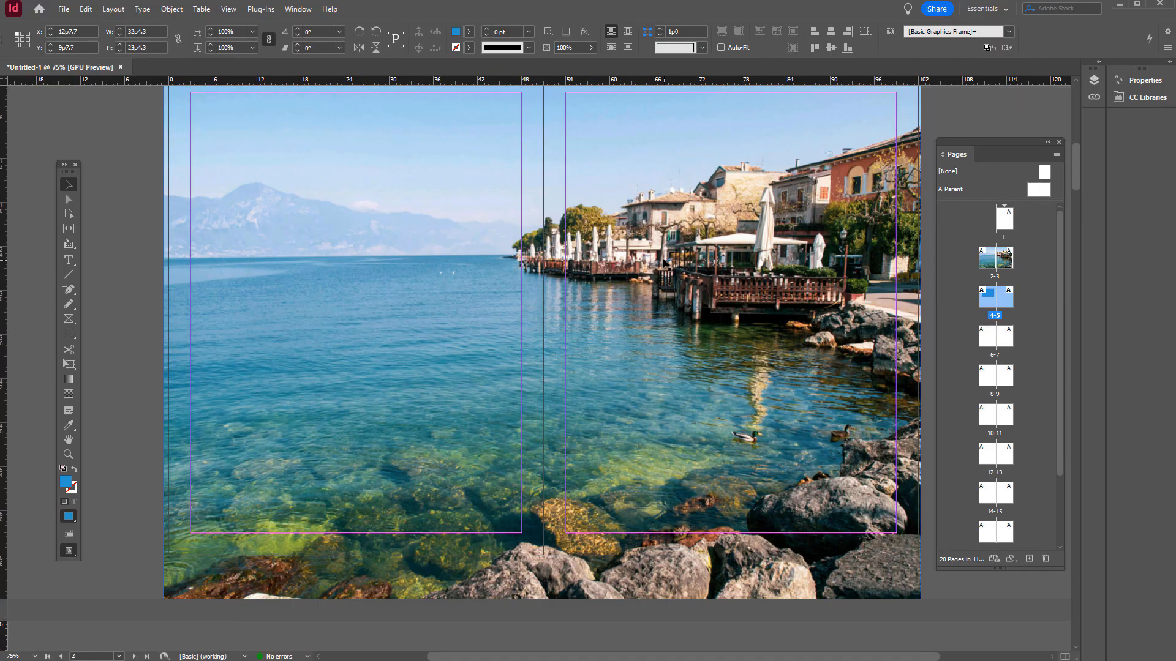
{"action": "left_click", "coordinate": [697, 293]}
{"action": "scroll", "coordinate": [696, 293], "scroll_direction": "up", "scroll_amount": 3}
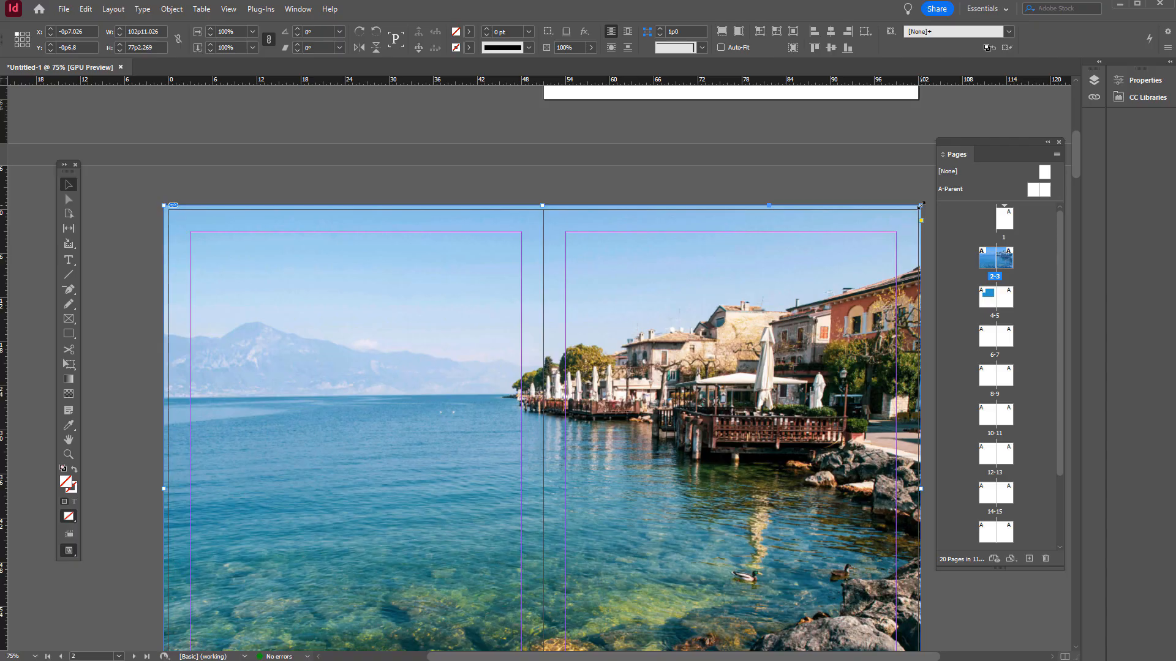
{"action": "left_click_drag", "start_coordinate": [919, 207], "coordinate": [395, 480]}
{"action": "scroll", "coordinate": [547, 367], "scroll_direction": "down", "scroll_amount": 3}
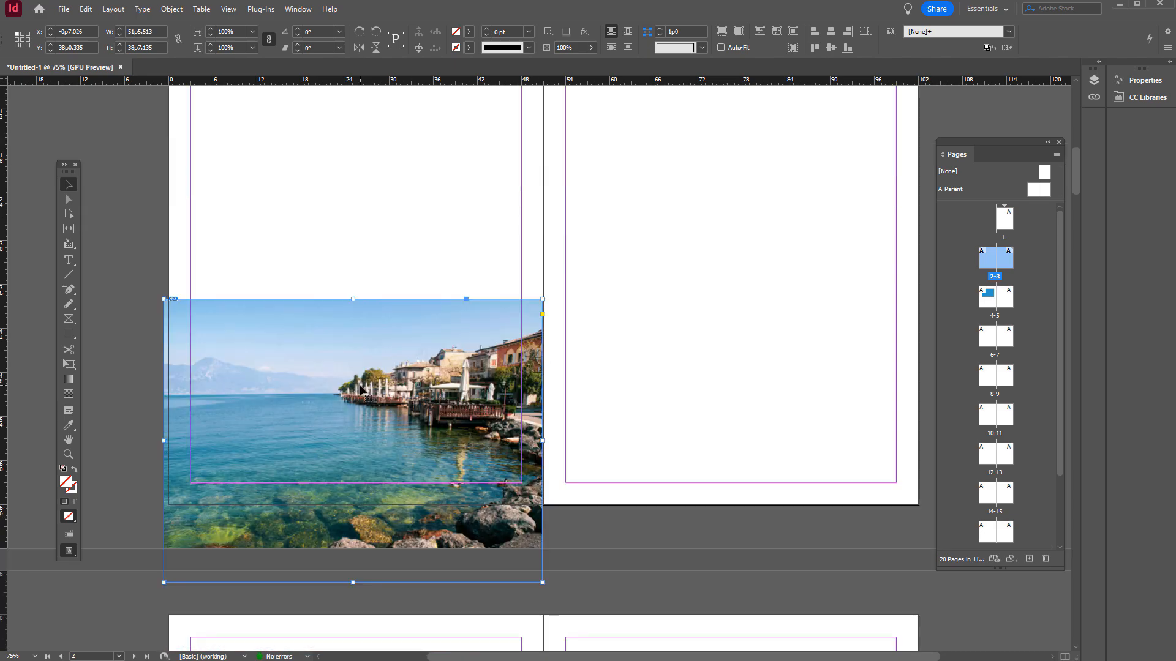
{"action": "left_click_drag", "start_coordinate": [363, 386], "coordinate": [382, 230]}
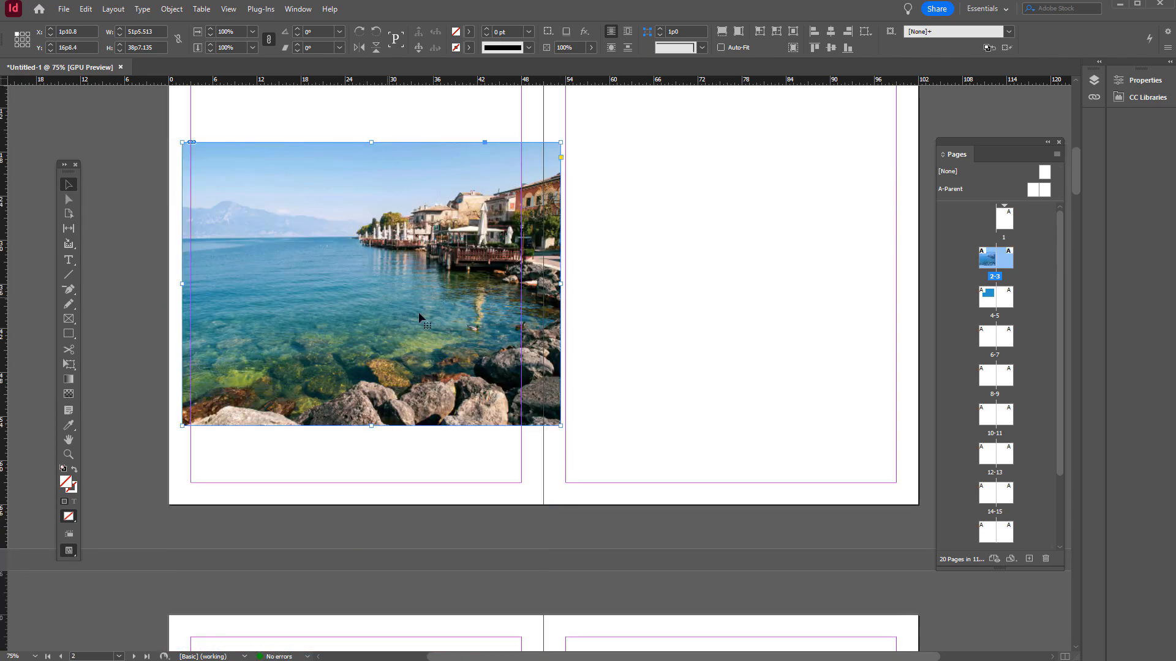
- Compare the scaled photo on spread 2-3 with the blue rectangle on page 4
{"action": "scroll", "coordinate": [410, 355], "scroll_direction": "up", "scroll_amount": 3}
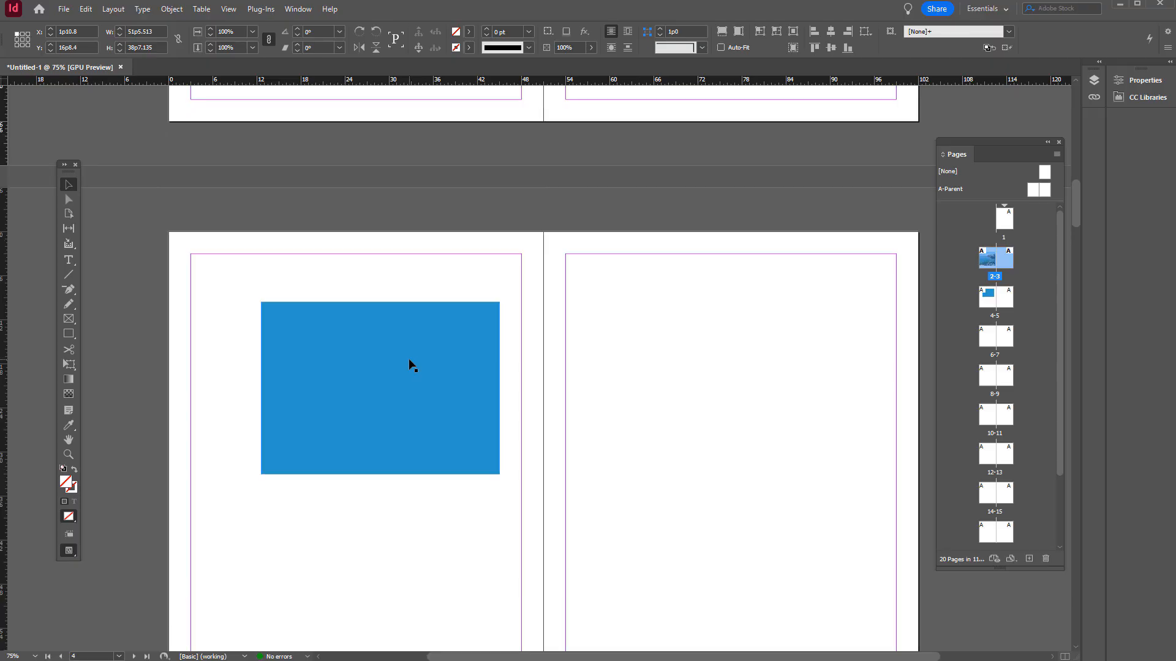
{"action": "scroll", "coordinate": [410, 362], "scroll_direction": "down", "scroll_amount": 3}
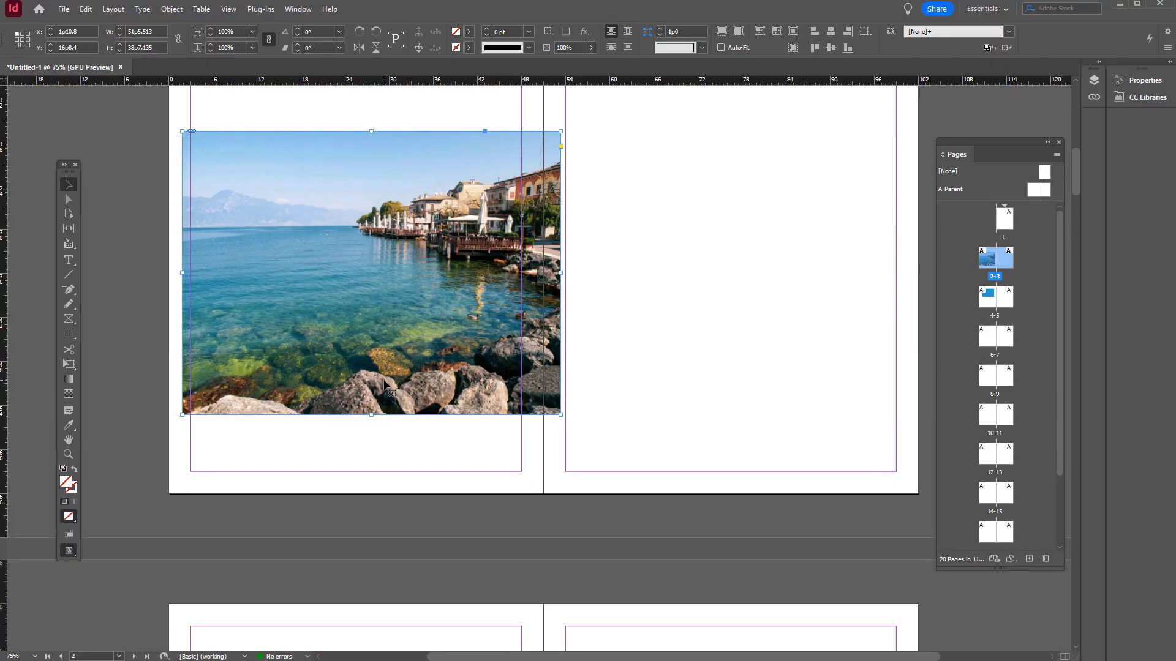
{"action": "scroll", "coordinate": [385, 387], "scroll_direction": "down", "scroll_amount": 5}
{"action": "scroll", "coordinate": [385, 386], "scroll_direction": "down", "scroll_amount": 2}
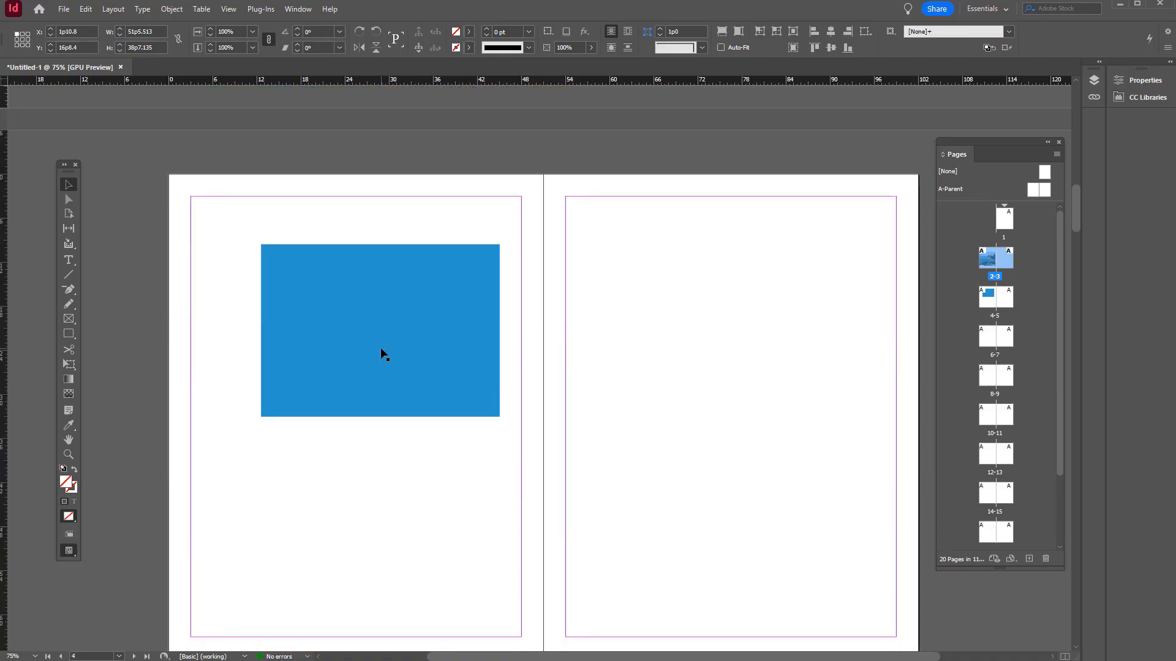
{"action": "scroll", "coordinate": [349, 399], "scroll_direction": "up", "scroll_amount": 6}
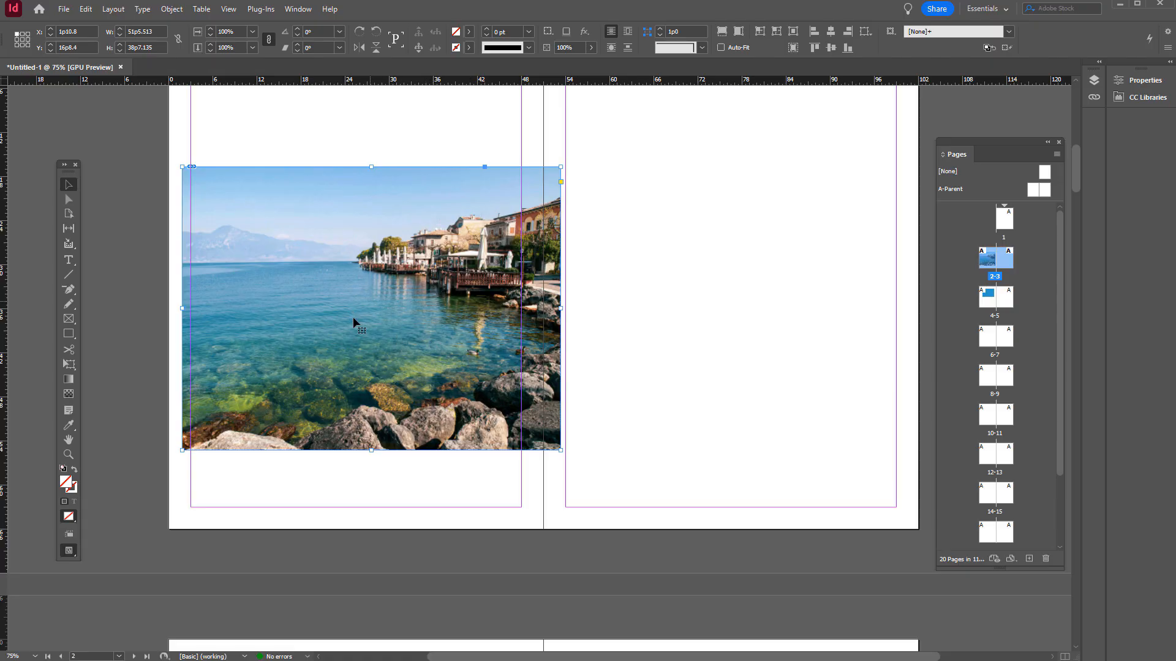
{"action": "scroll", "coordinate": [385, 425], "scroll_direction": "down", "scroll_amount": 7}
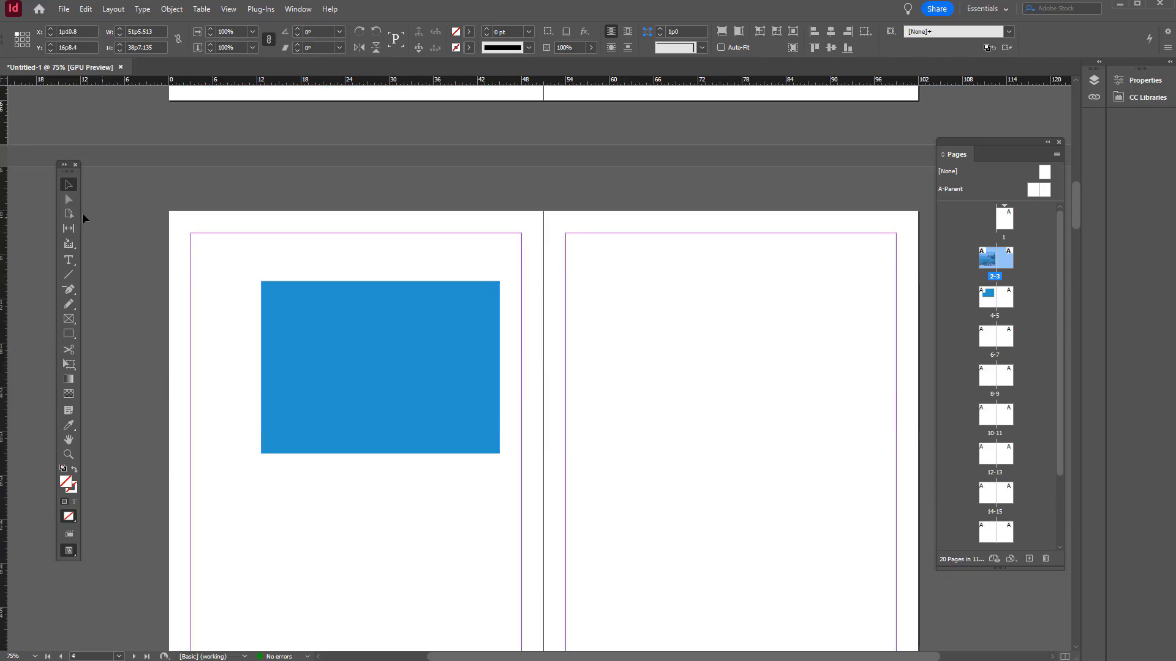
{"action": "scroll", "coordinate": [342, 354], "scroll_direction": "up", "scroll_amount": 3}
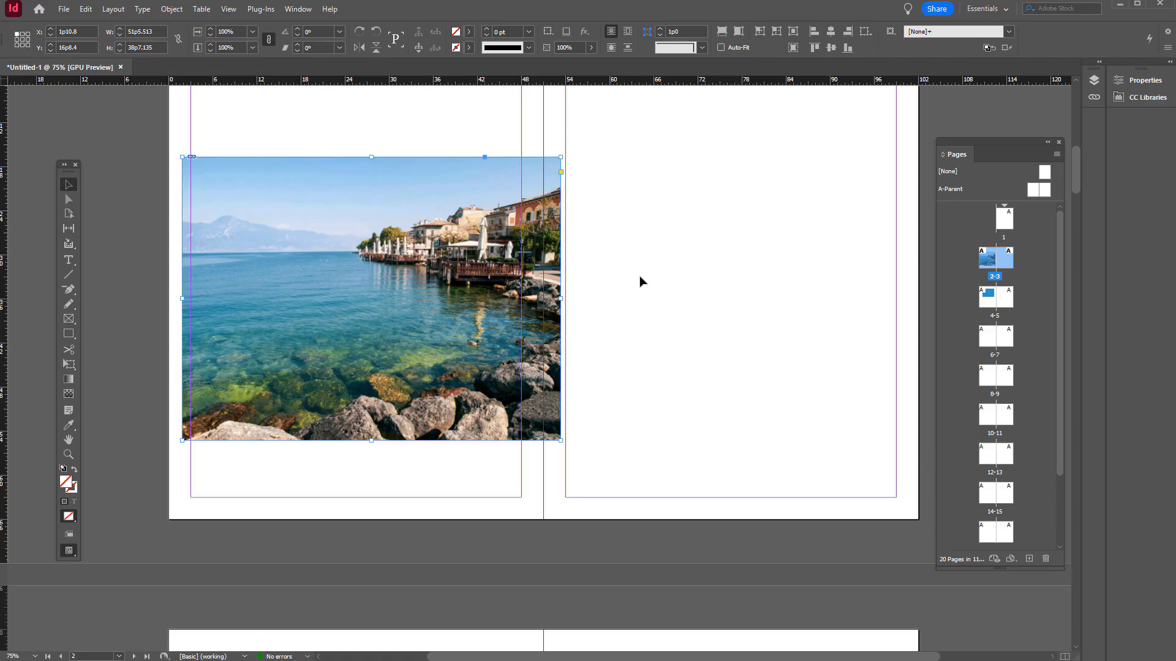
- Examine the lake photo on spread 2-3 against the native blue rectangle on spread 4-5 once more
{"action": "scroll", "coordinate": [602, 303], "scroll_direction": "up", "scroll_amount": 3}
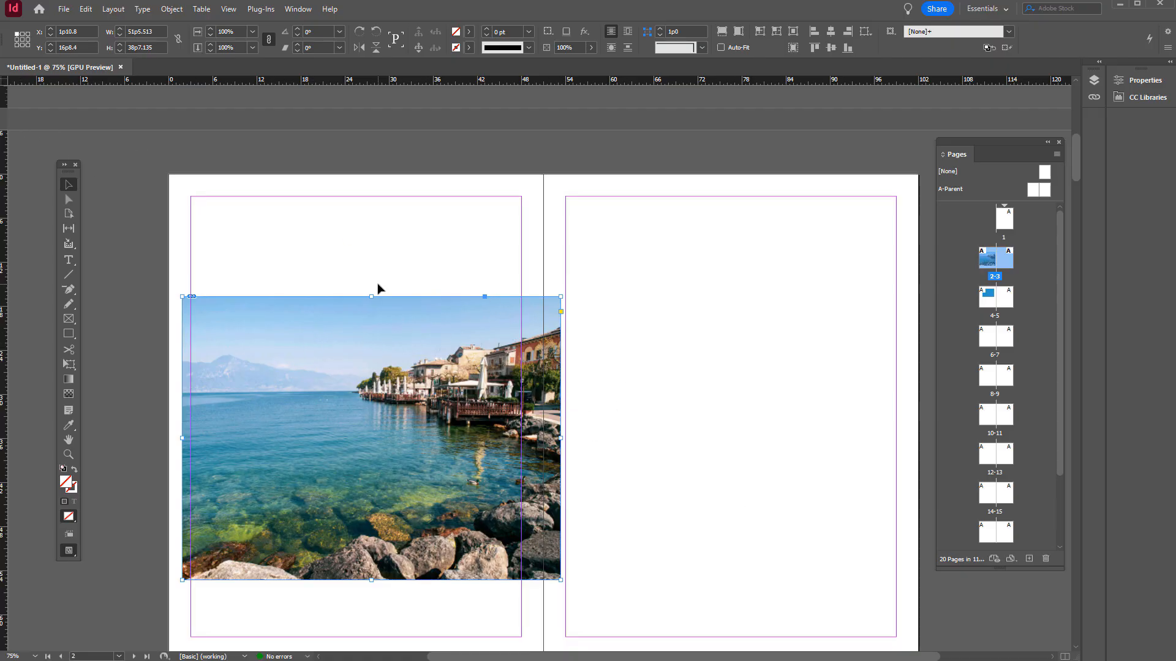
{"action": "scroll", "coordinate": [414, 490], "scroll_direction": "down", "scroll_amount": 10}
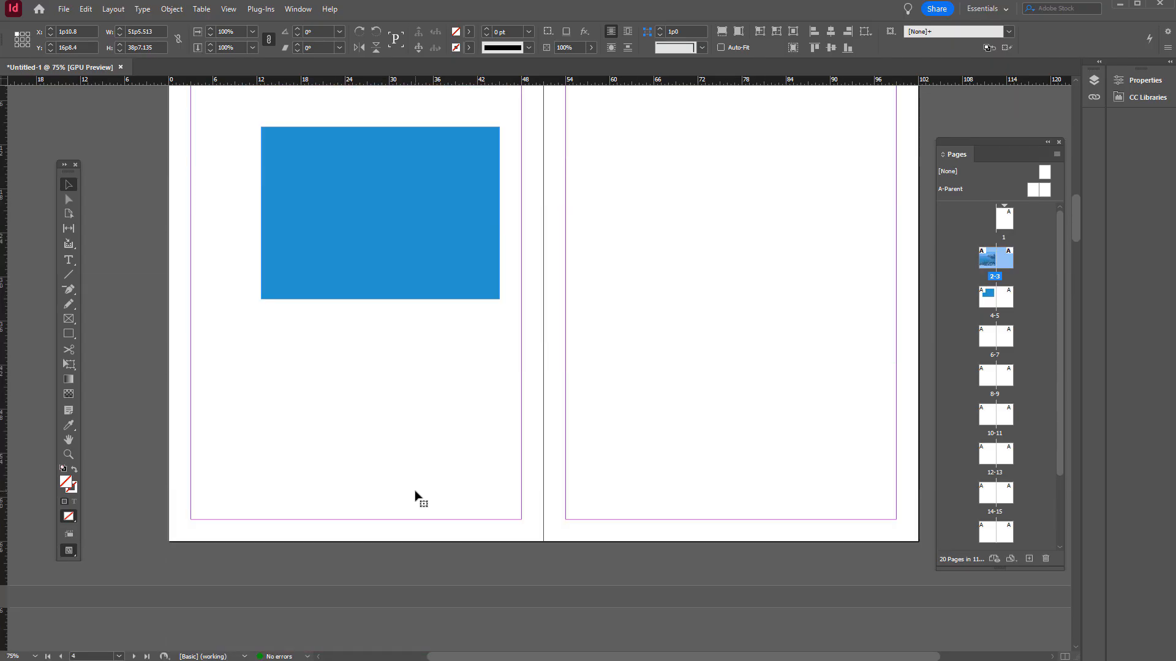
{"action": "scroll", "coordinate": [416, 495], "scroll_direction": "up", "scroll_amount": 10}
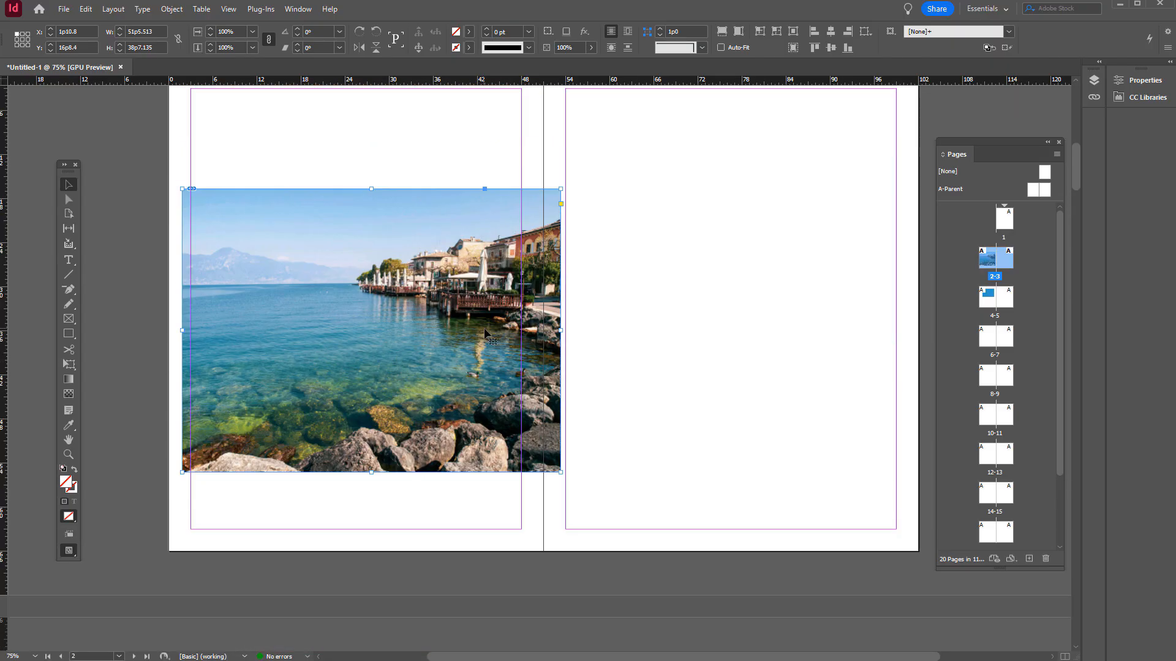
{"action": "scroll", "coordinate": [399, 418], "scroll_direction": "down", "scroll_amount": 10}
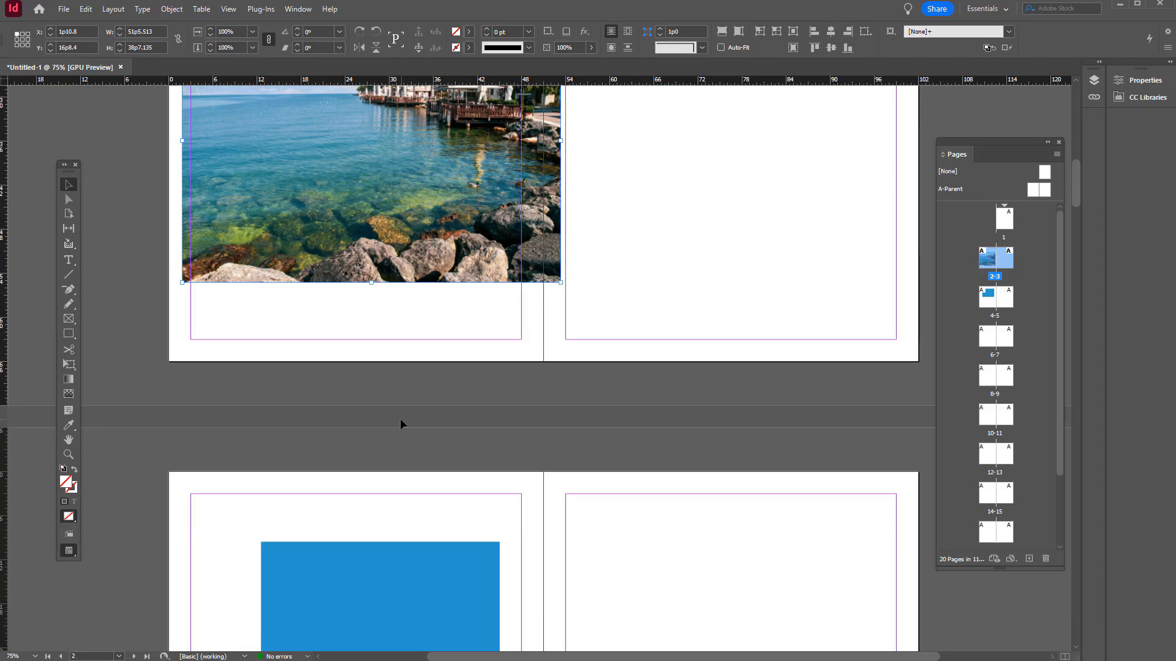
{"action": "scroll", "coordinate": [400, 419], "scroll_direction": "up", "scroll_amount": 10}
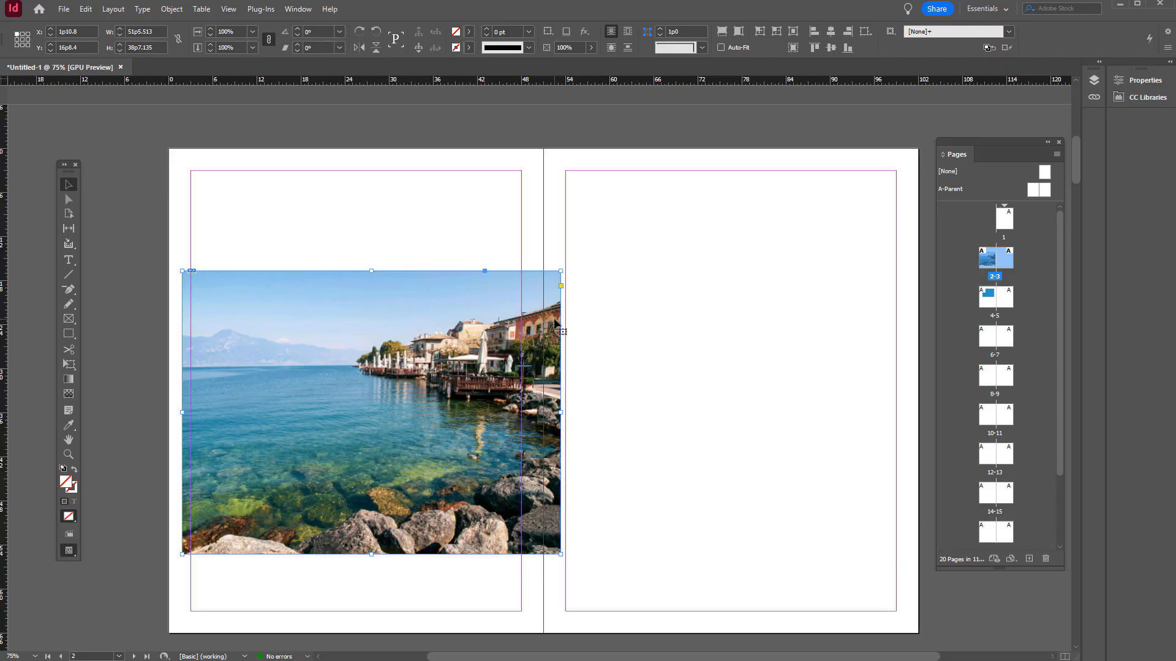
{"action": "scroll", "coordinate": [398, 433], "scroll_direction": "down", "scroll_amount": 4}
{"action": "scroll", "coordinate": [394, 432], "scroll_direction": "down", "scroll_amount": 5}
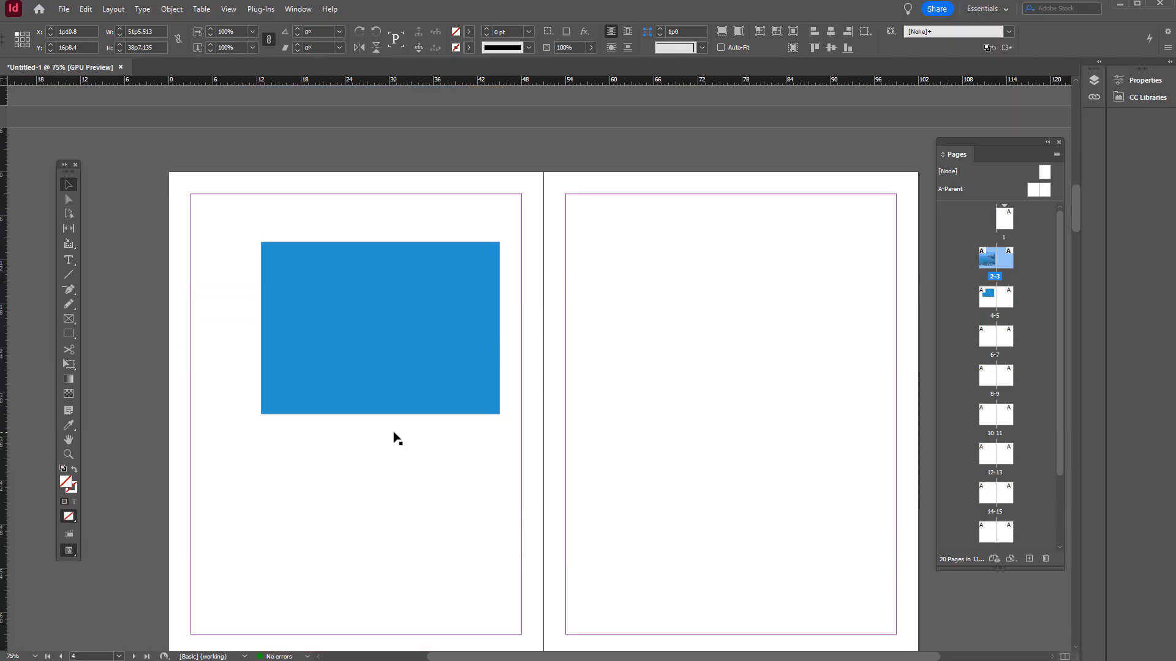
- Move the blue rectangle on page 4 to about X 6p, Y 11p
{"action": "key", "text": "ctrl+d"}
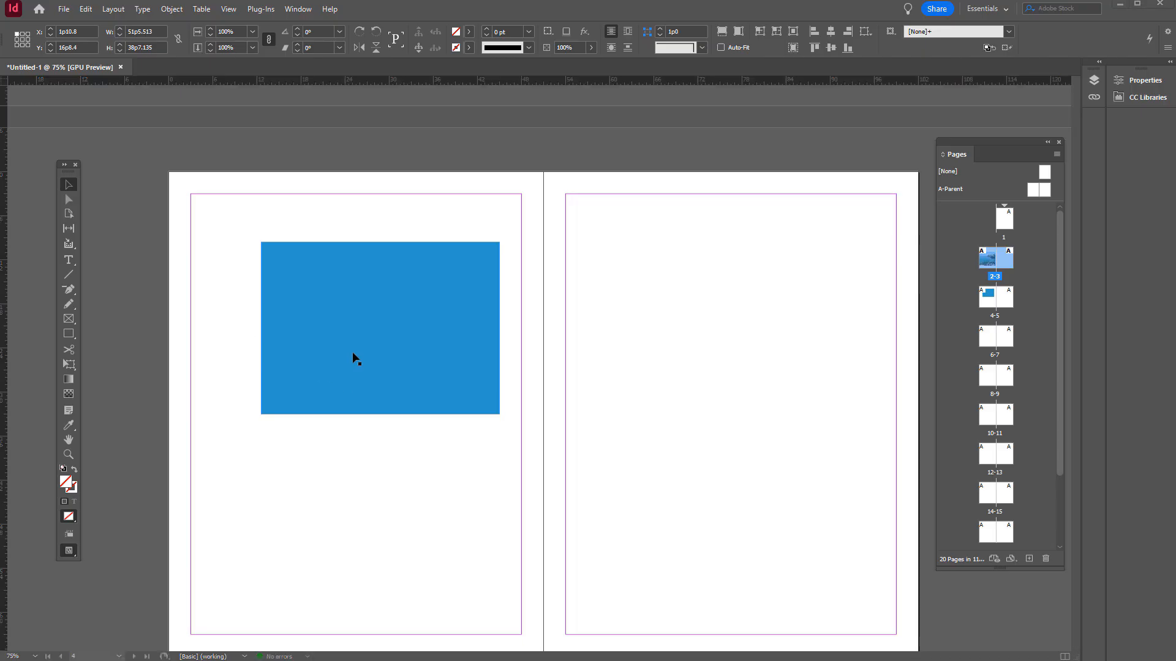
{"action": "left_click_drag", "start_coordinate": [399, 334], "coordinate": [346, 297]}
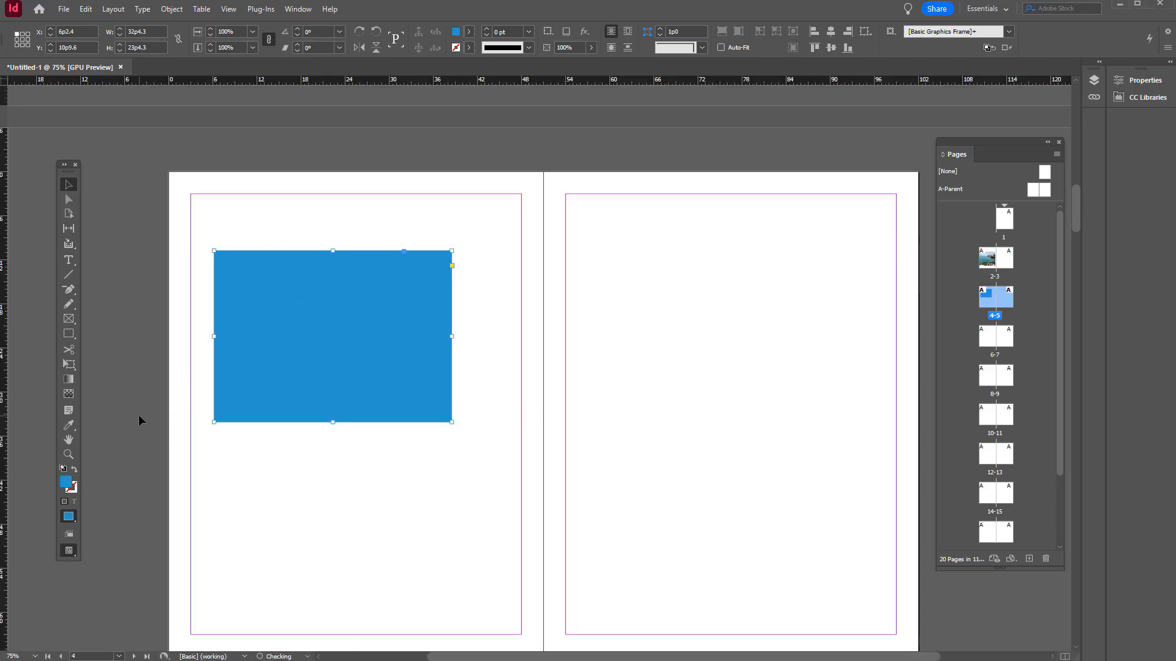
{"action": "left_click", "coordinate": [69, 334]}
{"action": "left_click", "coordinate": [68, 339]}
{"action": "left_click", "coordinate": [69, 338]}
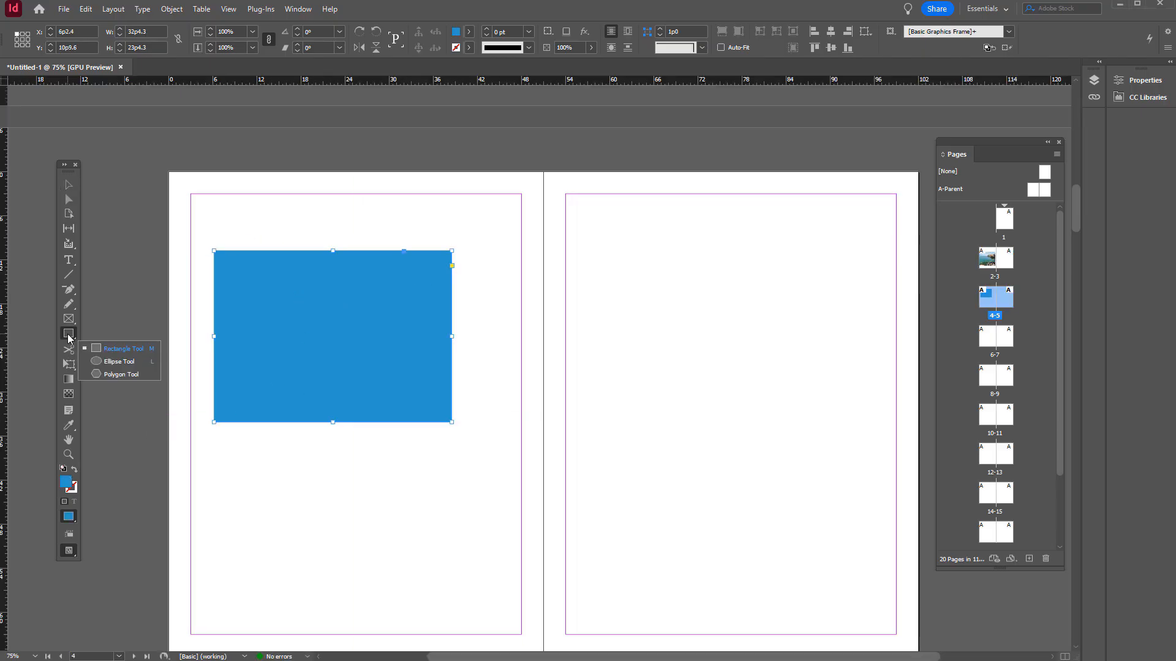
{"action": "left_click", "coordinate": [129, 350]}
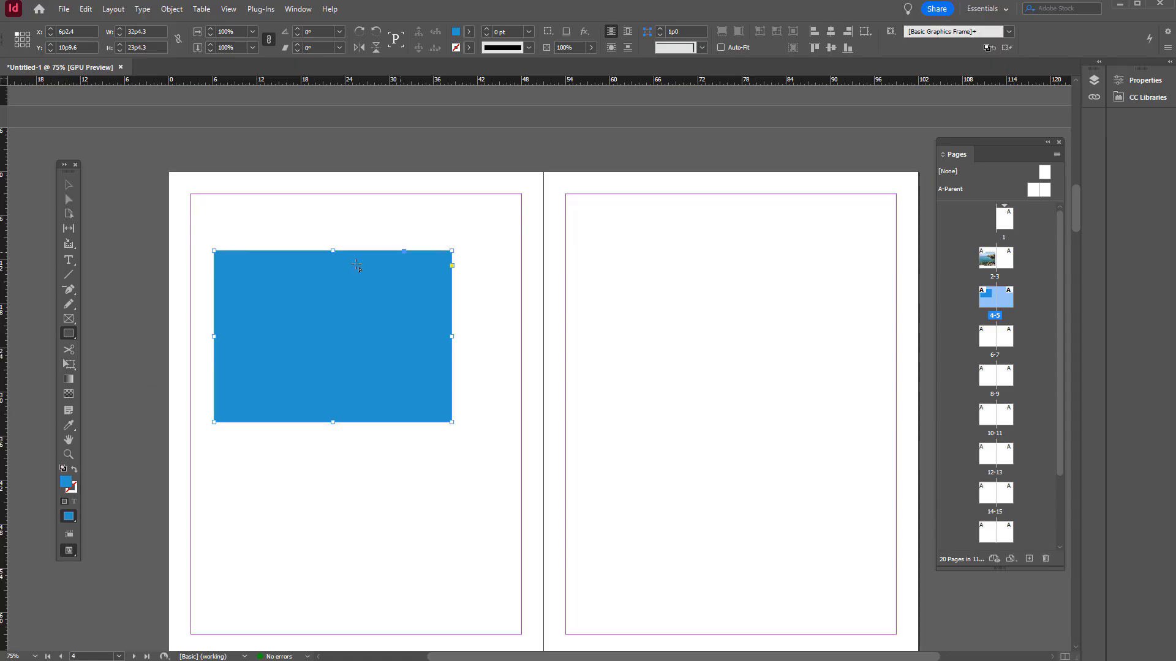
{"action": "left_click", "coordinate": [68, 185]}
- Place the folder's first photo, the white alley with pink flowers, inside the blue rectangle with Replace Selected Item enabled
{"action": "left_click", "coordinate": [63, 10]}
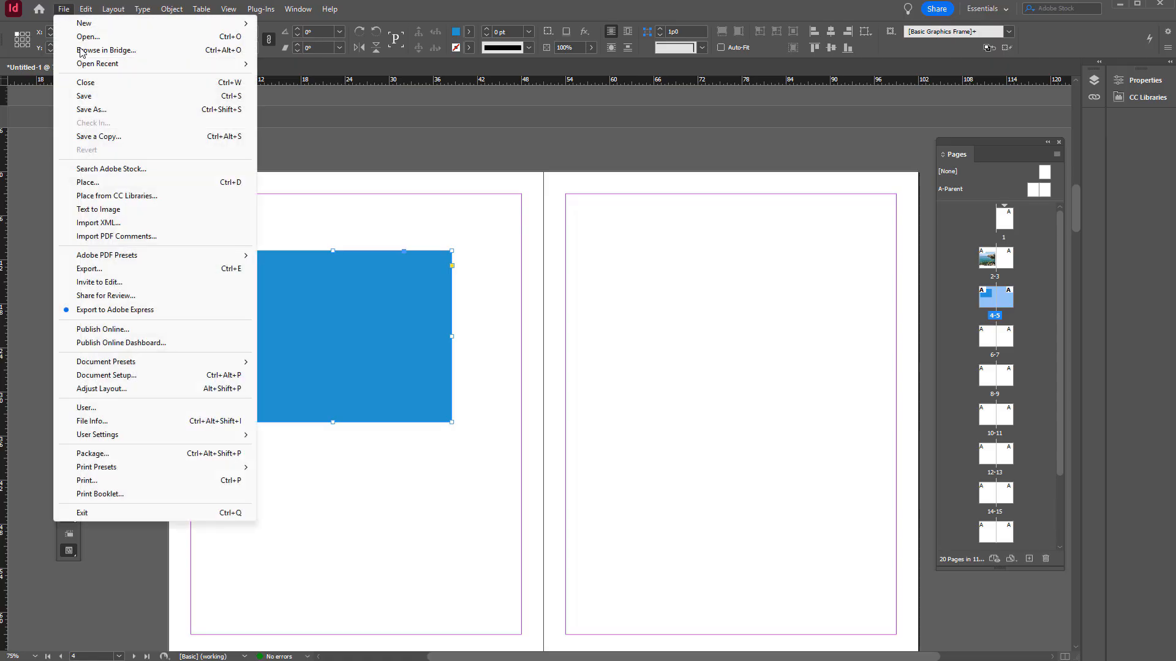
{"action": "left_click", "coordinate": [88, 182]}
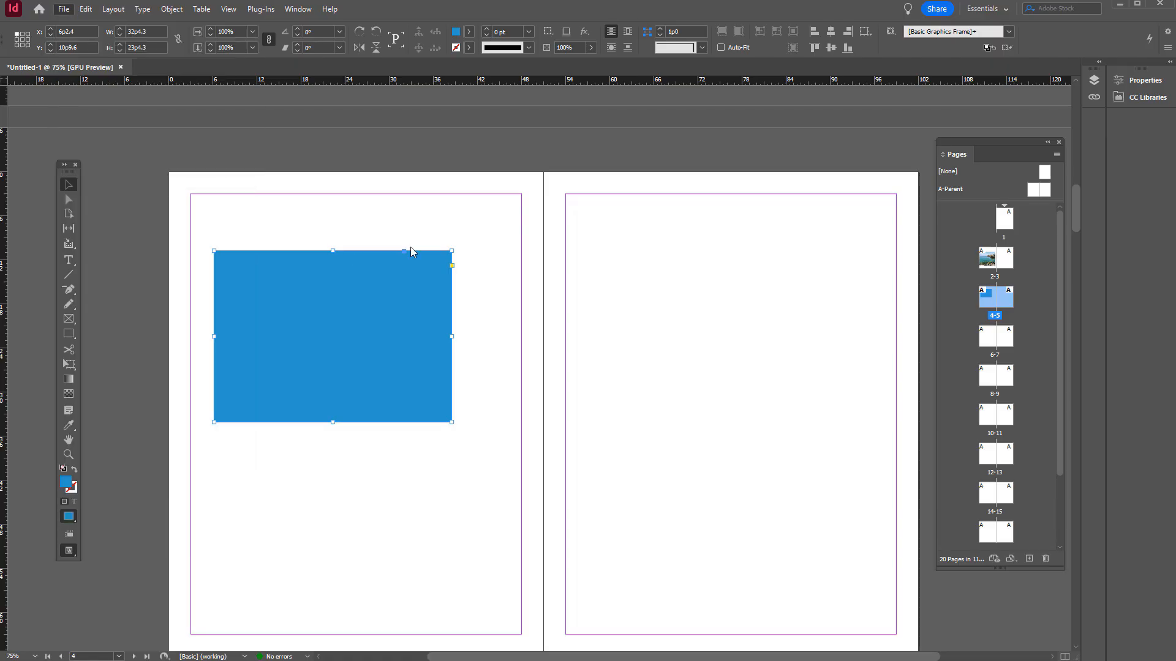
{"action": "left_click", "coordinate": [38, 56]}
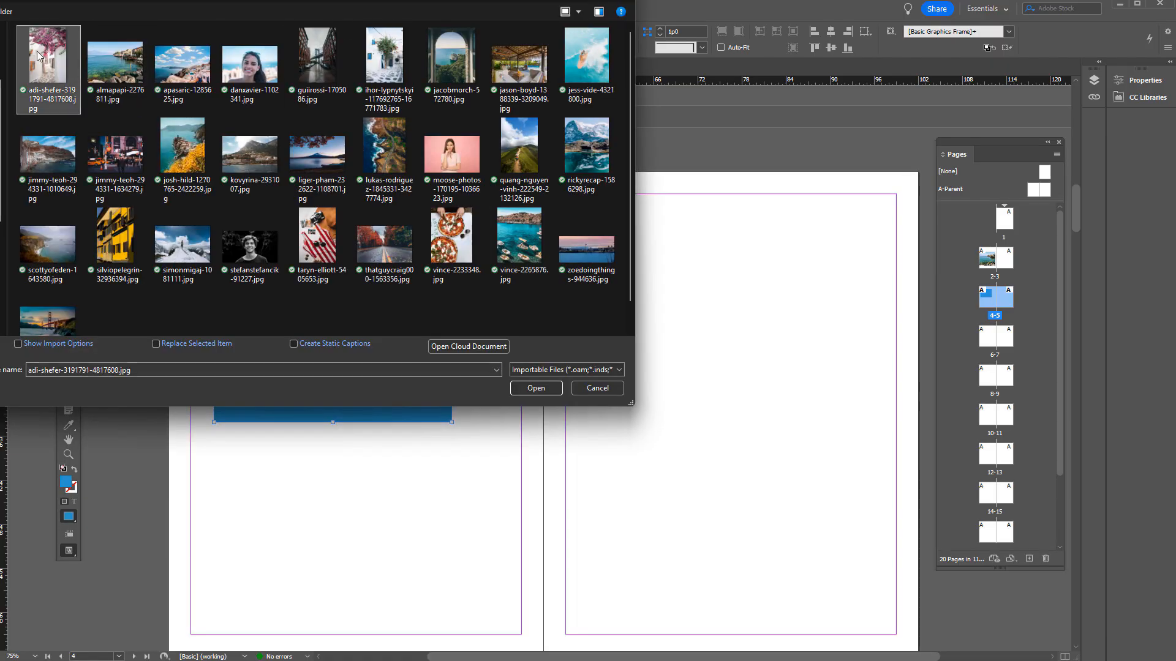
{"action": "left_click", "coordinate": [155, 344]}
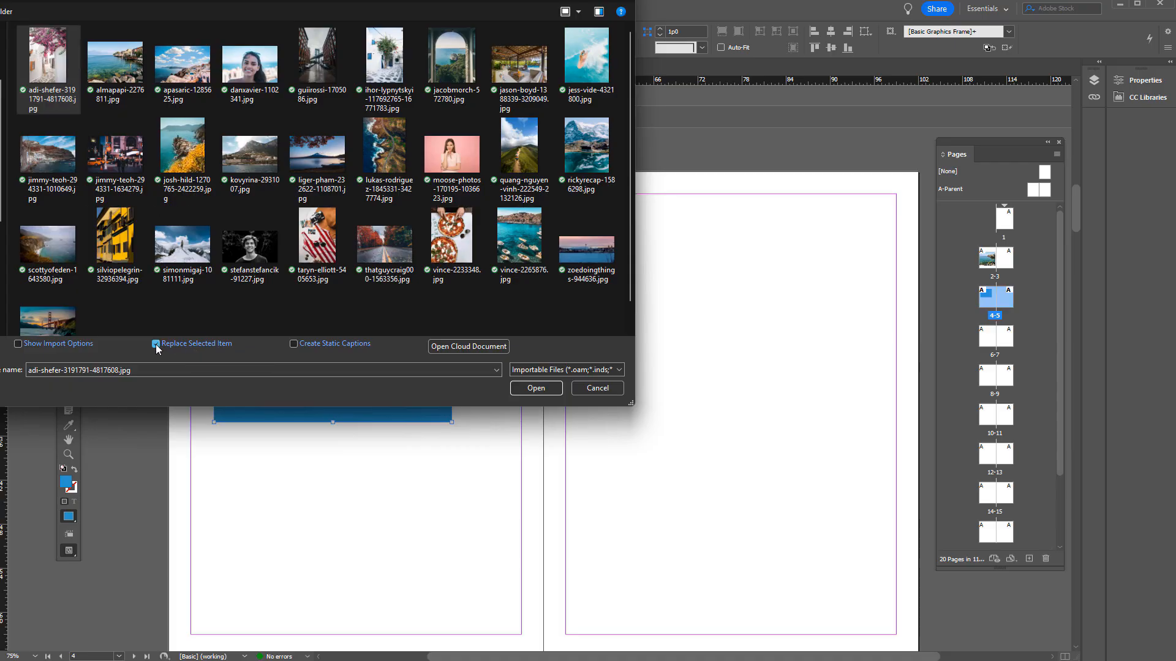
{"action": "left_click", "coordinate": [523, 389]}
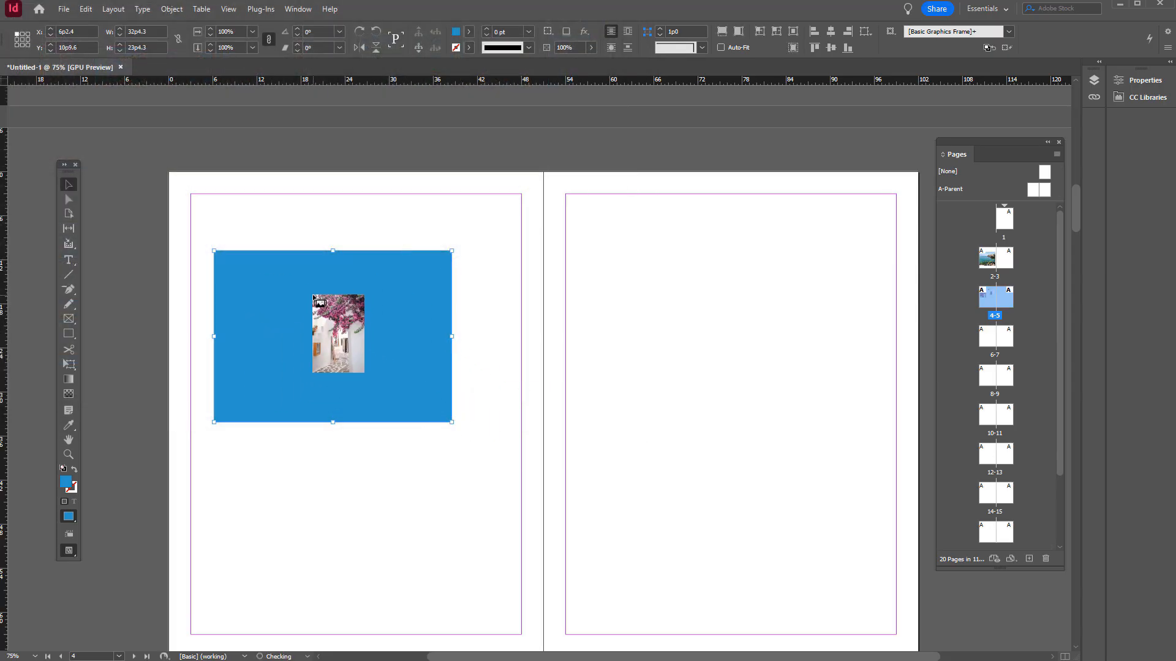
{"action": "left_click", "coordinate": [313, 299]}
- Resize the flower photo's frame to about 57p8 by 52p11 across spread 4-5, without scaling the photo
{"action": "left_click_drag", "start_coordinate": [453, 423], "coordinate": [704, 593]}
{"action": "left_click_drag", "start_coordinate": [214, 592], "coordinate": [121, 640]}
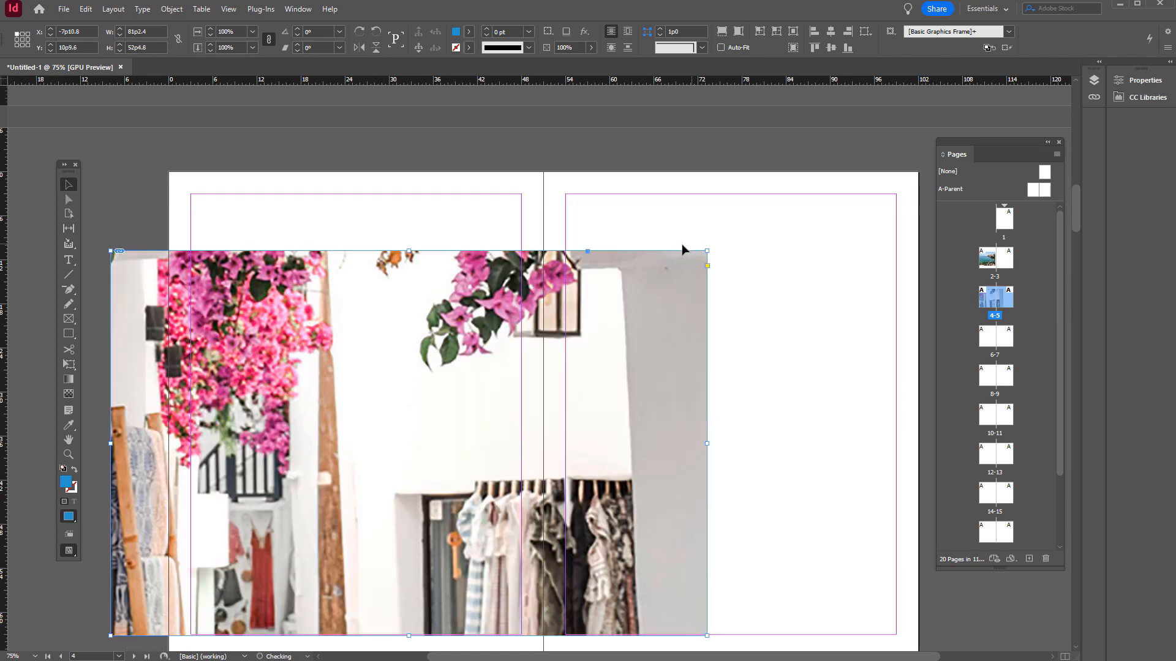
{"action": "left_click_drag", "start_coordinate": [706, 250], "coordinate": [535, 248]}
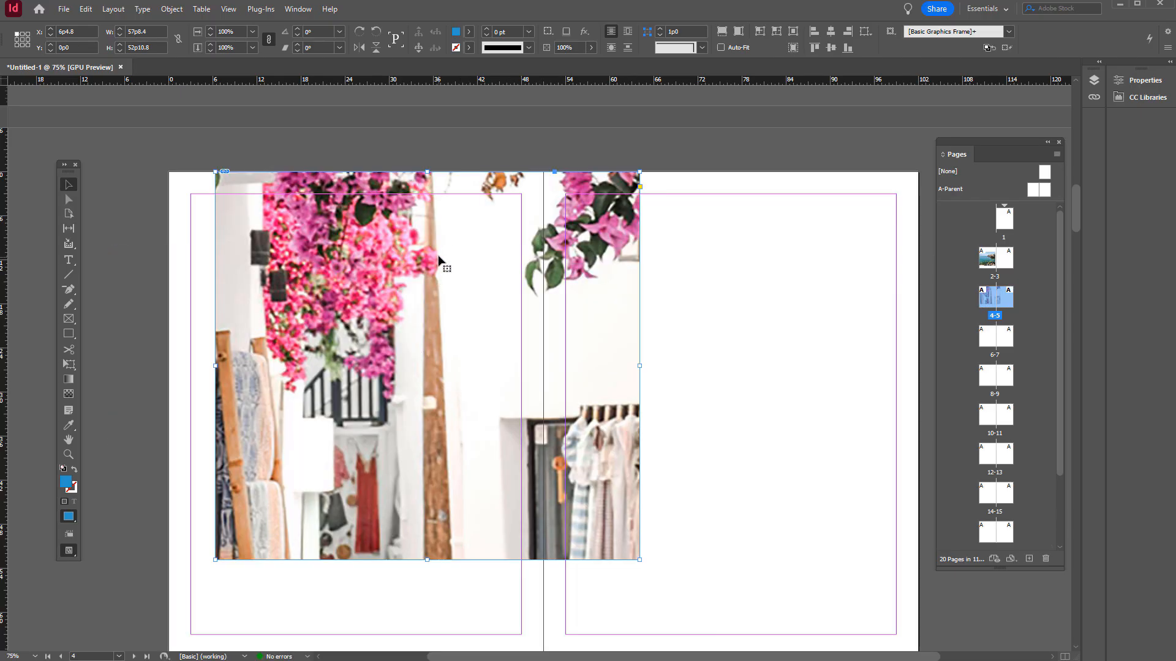
- Move the frame together with its photo to about X 7p8, Y 7p11 on spread 4-5
{"action": "left_click_drag", "start_coordinate": [438, 259], "coordinate": [515, 272]}
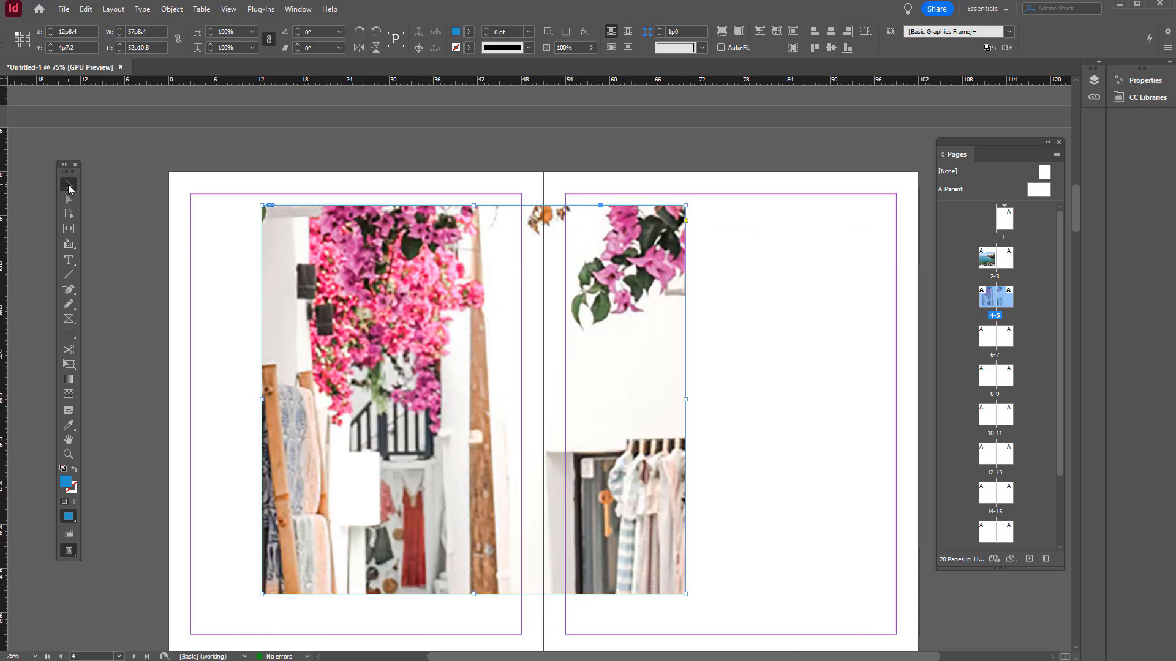
{"action": "left_click_drag", "start_coordinate": [429, 282], "coordinate": [327, 313]}
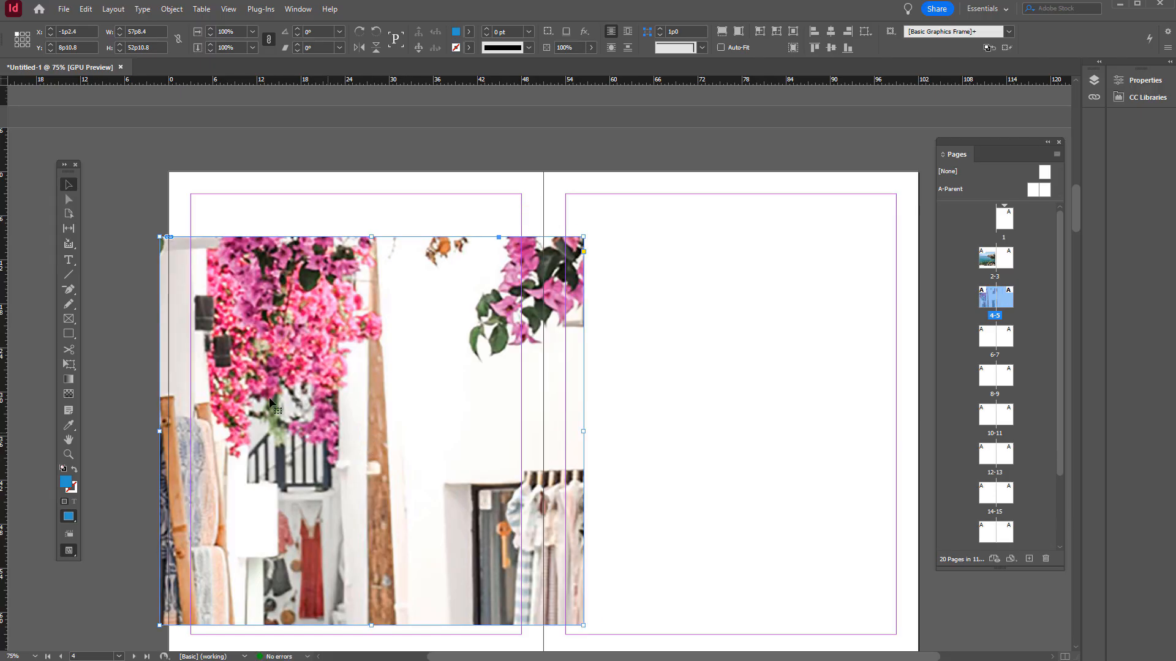
{"action": "left_click_drag", "start_coordinate": [279, 311], "coordinate": [344, 303]}
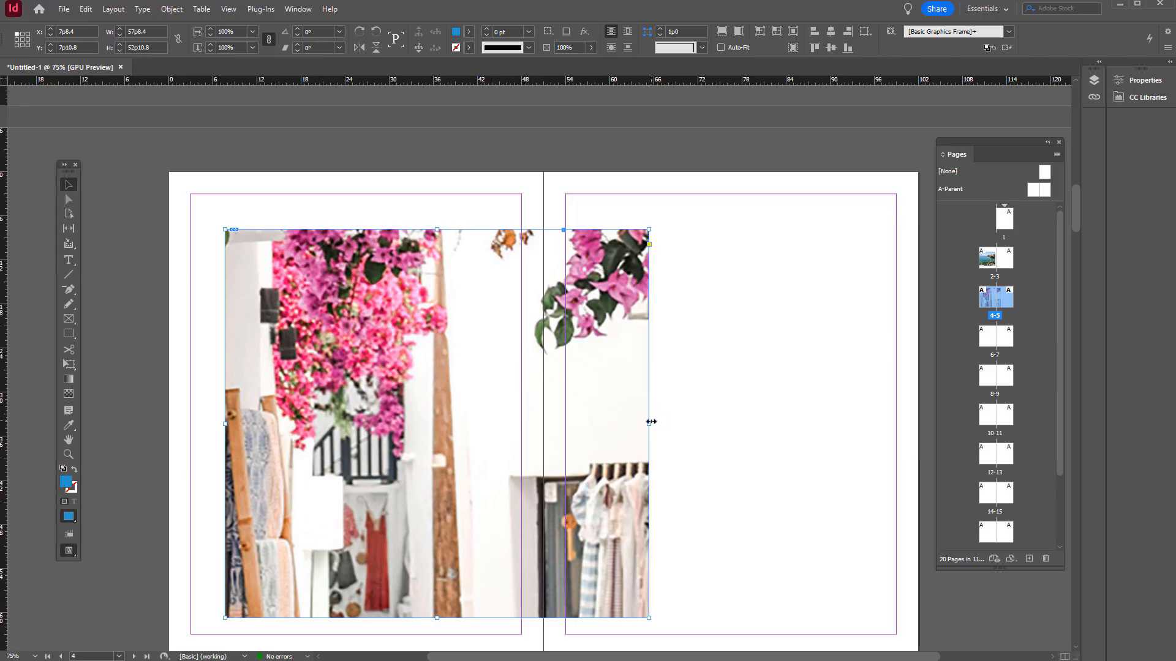
- Extend the photo's frame to about 66p11 by 56p11 and move it to about X 5p4, Y 5p0
{"action": "left_click_drag", "start_coordinate": [226, 425], "coordinate": [168, 425]}
{"action": "left_click_drag", "start_coordinate": [169, 230], "coordinate": [158, 199]}
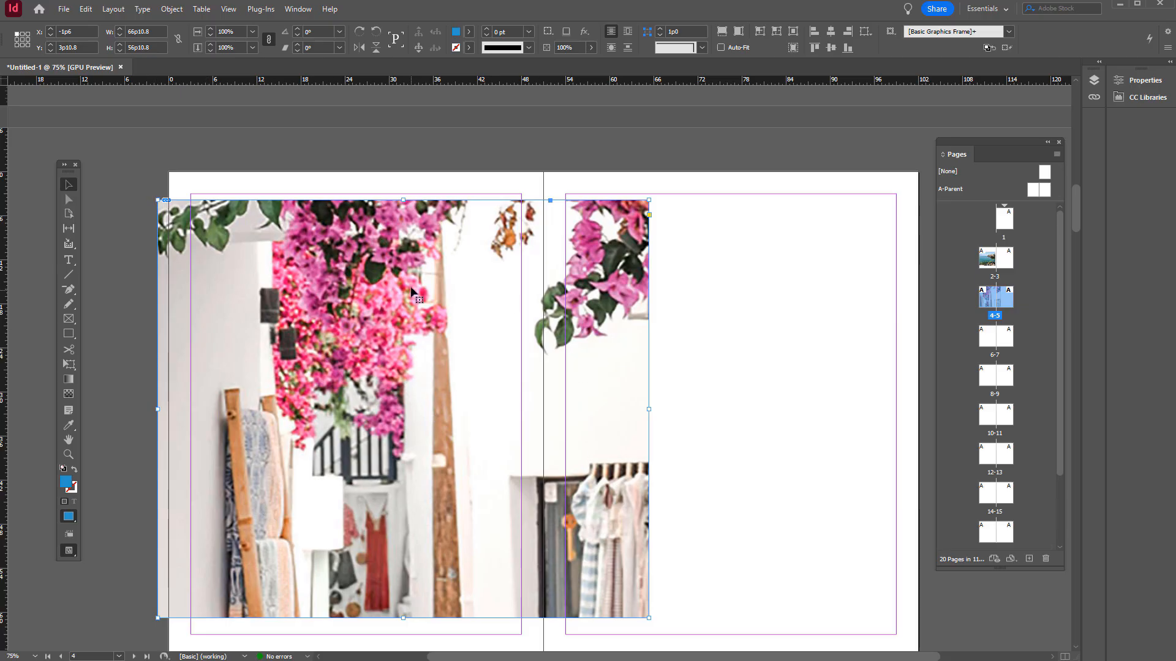
{"action": "left_click_drag", "start_coordinate": [411, 288], "coordinate": [469, 293]}
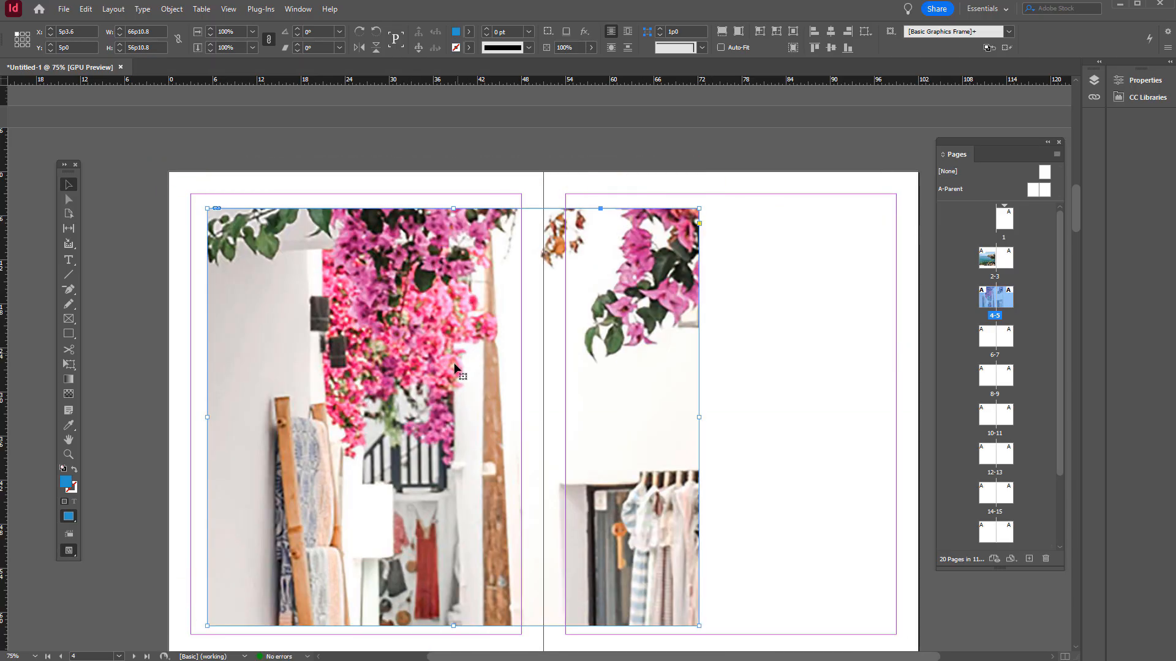
- Shift the photo upward inside its fixed frame to show the street, and enlarge the frame to about 86p0 by 62p6
{"action": "left_click_drag", "start_coordinate": [454, 429], "coordinate": [537, 316]}
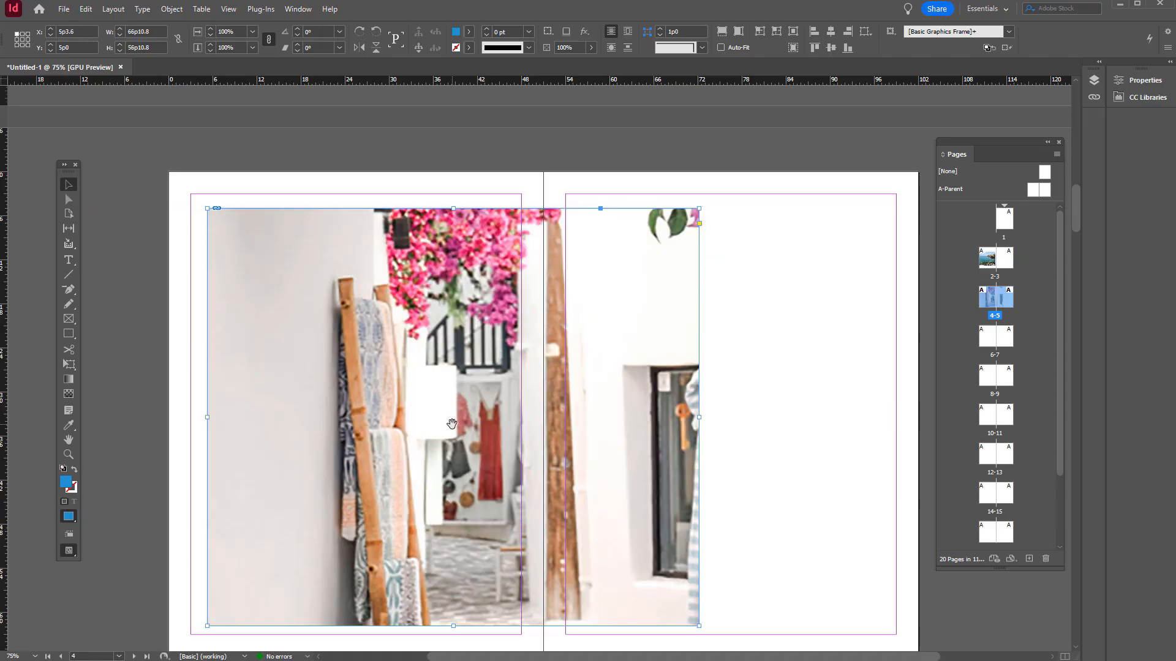
{"action": "left_click_drag", "start_coordinate": [451, 424], "coordinate": [441, 289]}
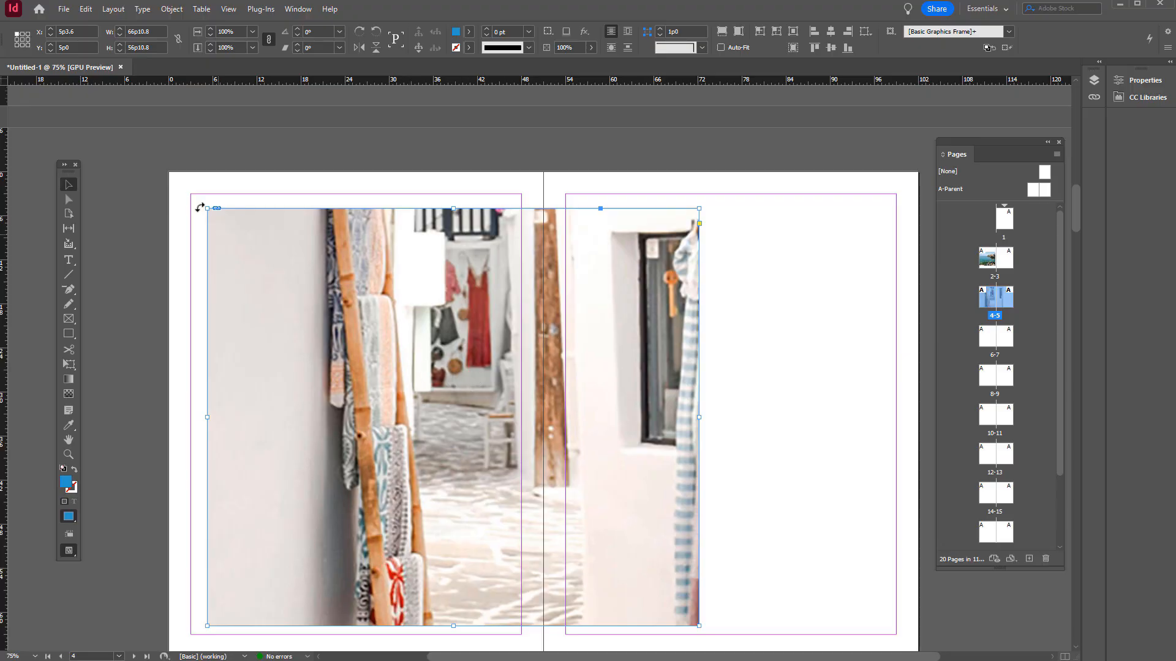
{"action": "left_click_drag", "start_coordinate": [699, 208], "coordinate": [869, 158]}
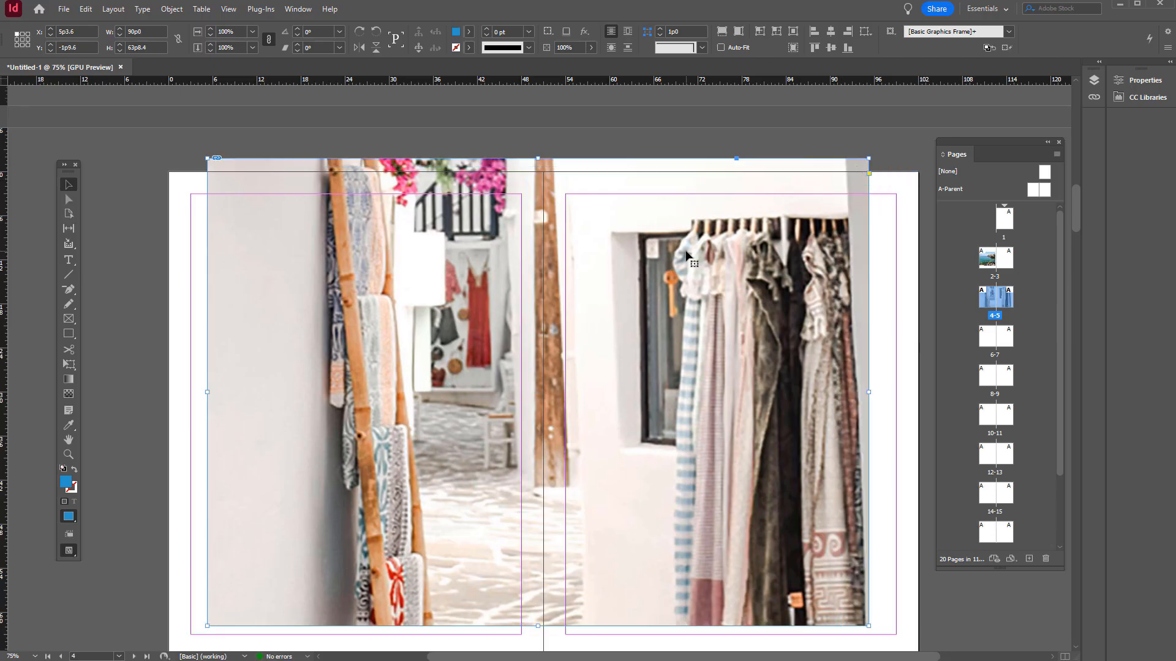
{"action": "key", "text": "ctrl+z"}
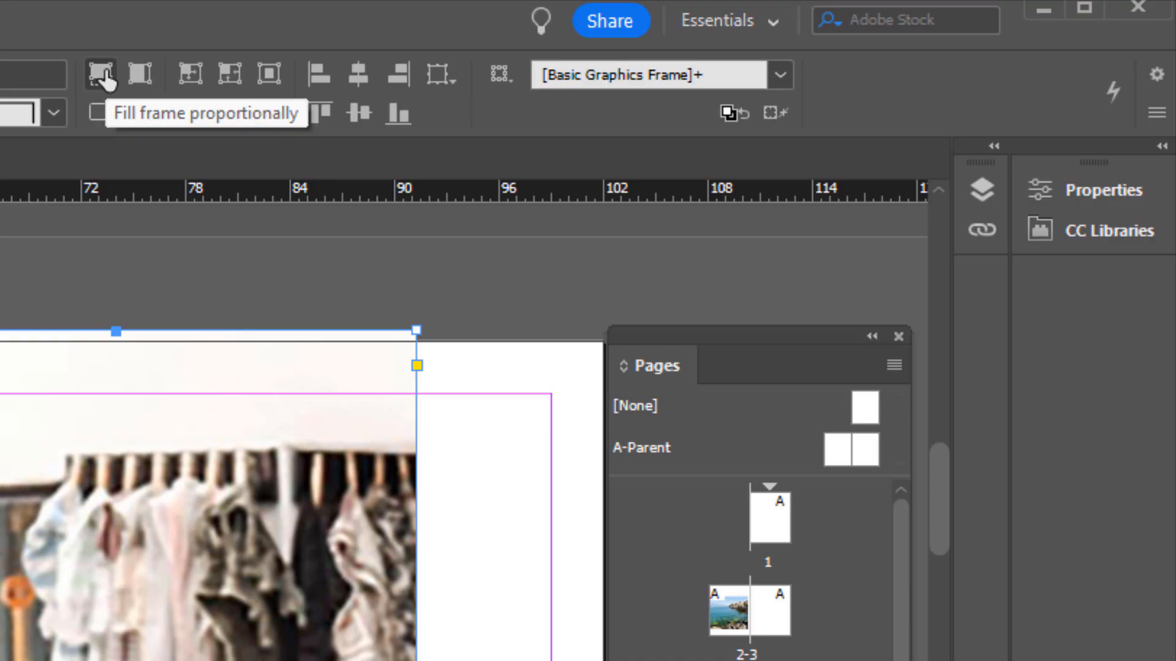
- Fill the frame proportionally with the photo, and refit the whole photo proportionally inside the frame
{"action": "left_click", "coordinate": [101, 74]}
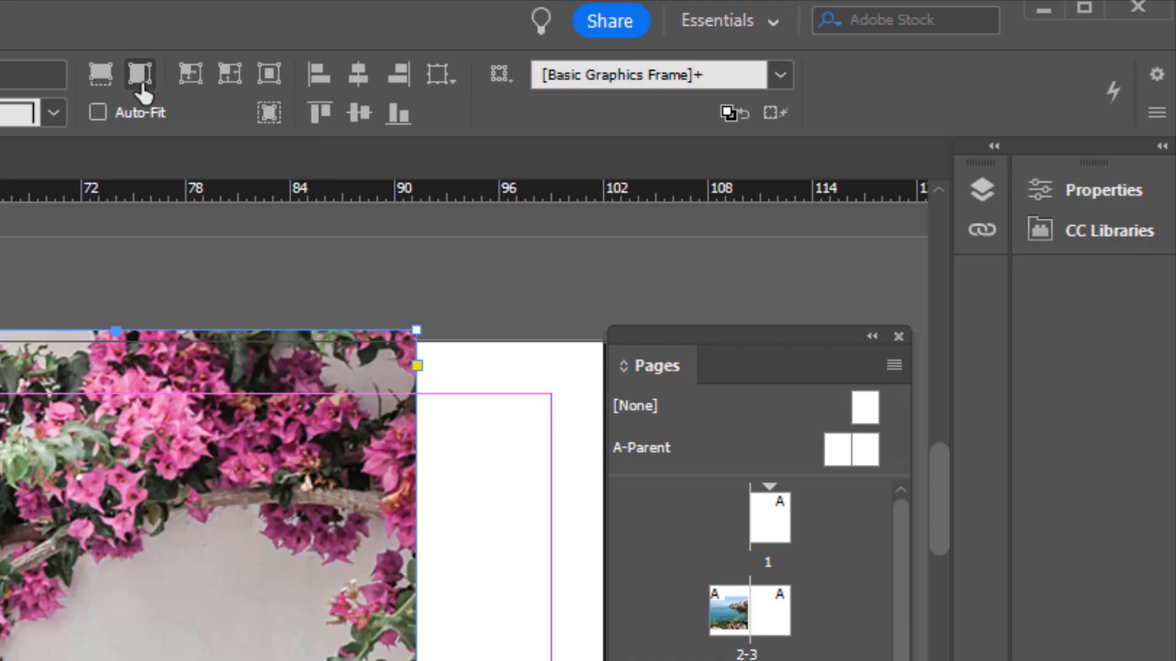
{"action": "left_click", "coordinate": [141, 83]}
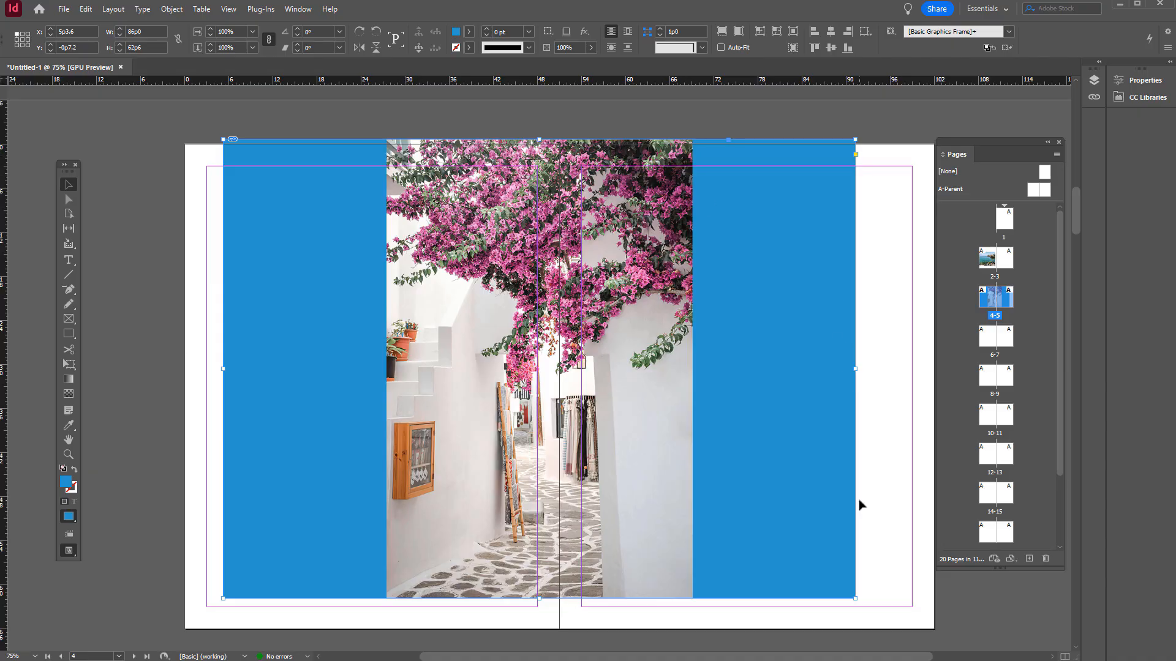
- Narrow the frame from both sides to the photo's edges, about 41p10 by 62p5, removing the blue strips
{"action": "left_click_drag", "start_coordinate": [855, 598], "coordinate": [692, 598]}
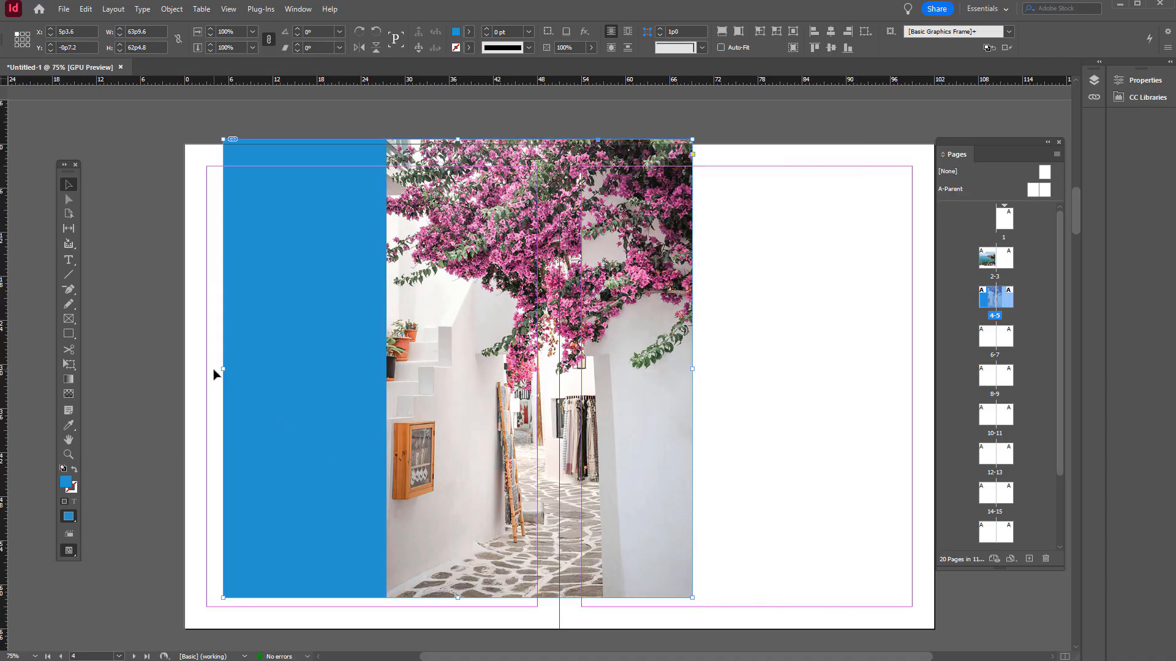
{"action": "left_click_drag", "start_coordinate": [223, 369], "coordinate": [322, 373]}
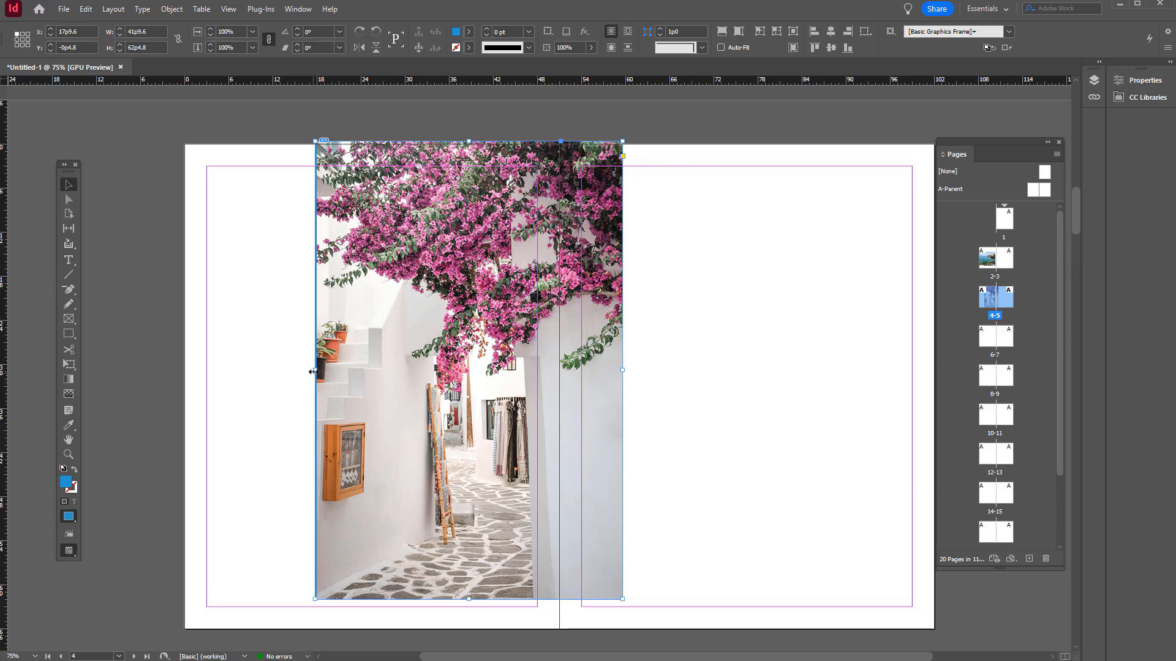
- Move the framed photo around the spread and leave it on page 4 at about X 8p10, Y 0p0
{"action": "left_click_drag", "start_coordinate": [492, 213], "coordinate": [392, 248]}
{"action": "left_click_drag", "start_coordinate": [320, 246], "coordinate": [600, 232]}
{"action": "left_click_drag", "start_coordinate": [746, 272], "coordinate": [393, 318]}
- Try shifting only the photo up and to the left inside its frame, restore it to fill the frame, and deselect it
{"action": "left_click_drag", "start_coordinate": [396, 379], "coordinate": [255, 337]}
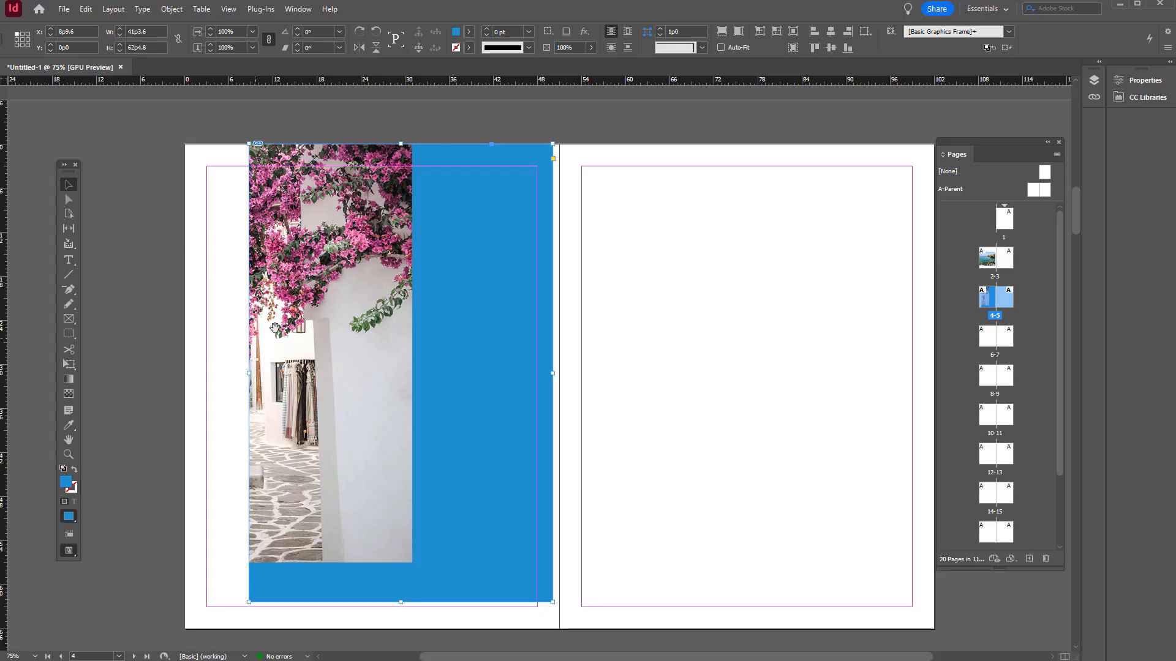
{"action": "key", "text": "ctrl+alt+shift+c"}
{"action": "left_click_drag", "start_coordinate": [504, 274], "coordinate": [498, 274]}
{"action": "key", "text": "ctrl+z"}
{"action": "left_click", "coordinate": [664, 291]}
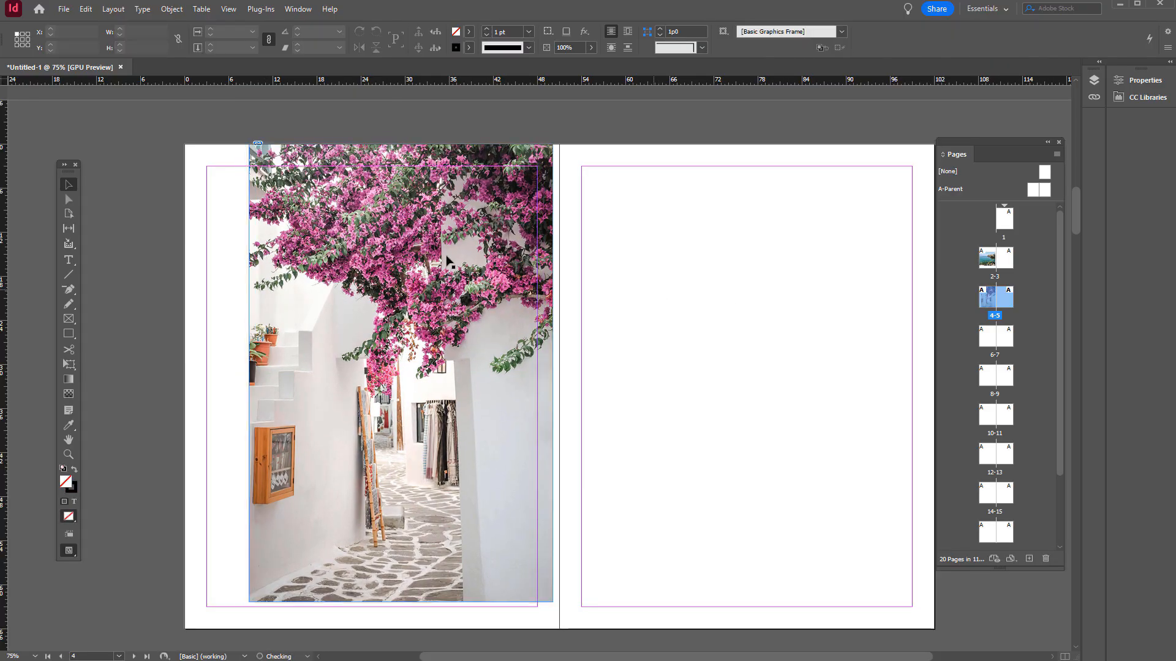
- Try moving the photo inside its frame with the Direct Selection tool, undo the moves, and return to the Selection tool
{"action": "left_click", "coordinate": [69, 201]}
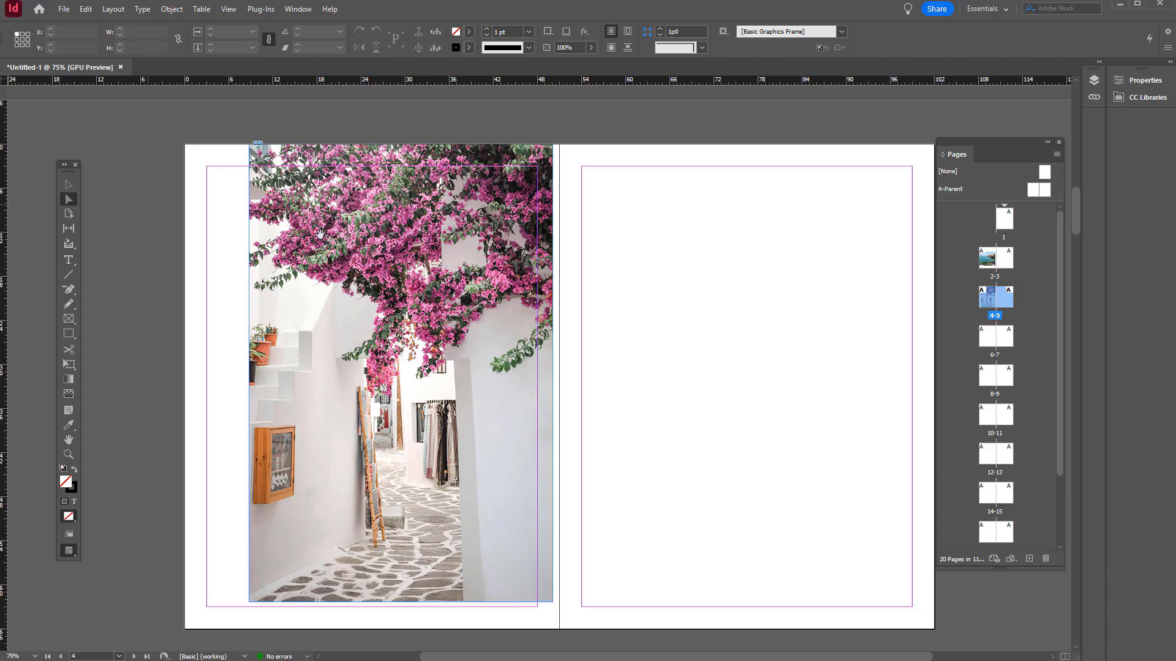
{"action": "left_click_drag", "start_coordinate": [320, 391], "coordinate": [447, 365]}
{"action": "left_click_drag", "start_coordinate": [487, 311], "coordinate": [284, 329]}
{"action": "key", "text": "ctrl+z"}
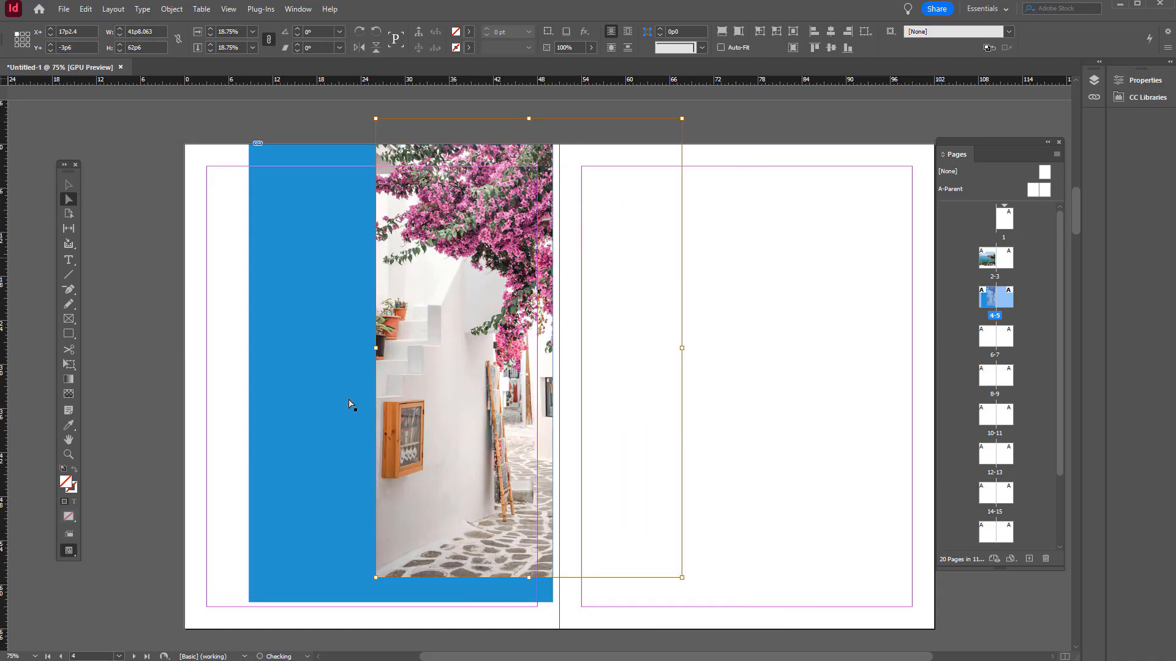
{"action": "key", "text": "ctrl+z"}
{"action": "left_click", "coordinate": [69, 184]}
{"action": "left_click", "coordinate": [110, 228]}
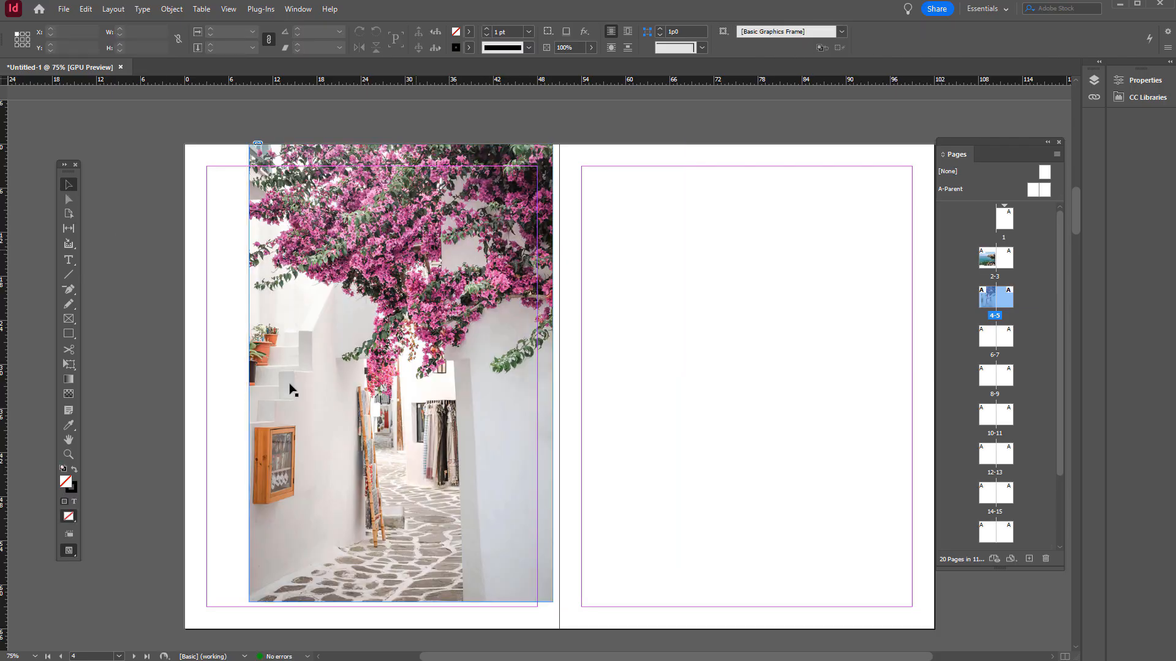
- Move the framed street photo onto page 5, leaving it at about X 54p7, Y 1p1
{"action": "left_click_drag", "start_coordinate": [362, 260], "coordinate": [679, 270]}
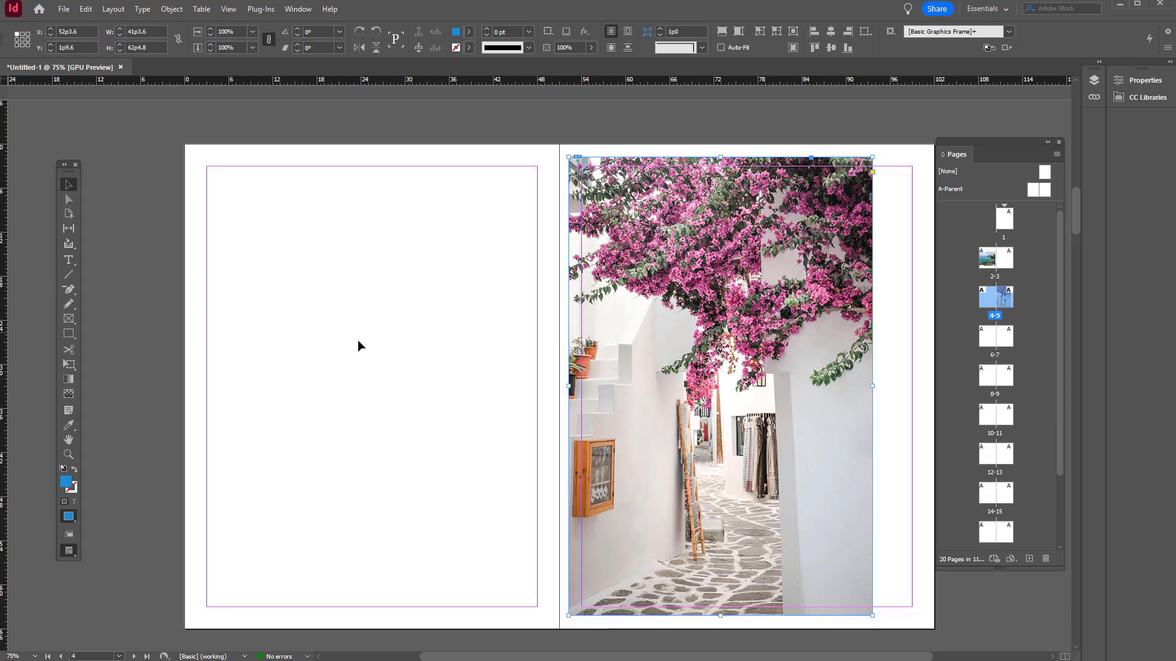
{"action": "mouse_move", "coordinate": [723, 202]}
{"action": "left_mouse_down"}
{"action": "mouse_move", "coordinate": [772, 214]}
{"action": "mouse_move", "coordinate": [741, 208]}
{"action": "left_mouse_up"}
{"action": "left_click_drag", "start_coordinate": [808, 291], "coordinate": [815, 276]}
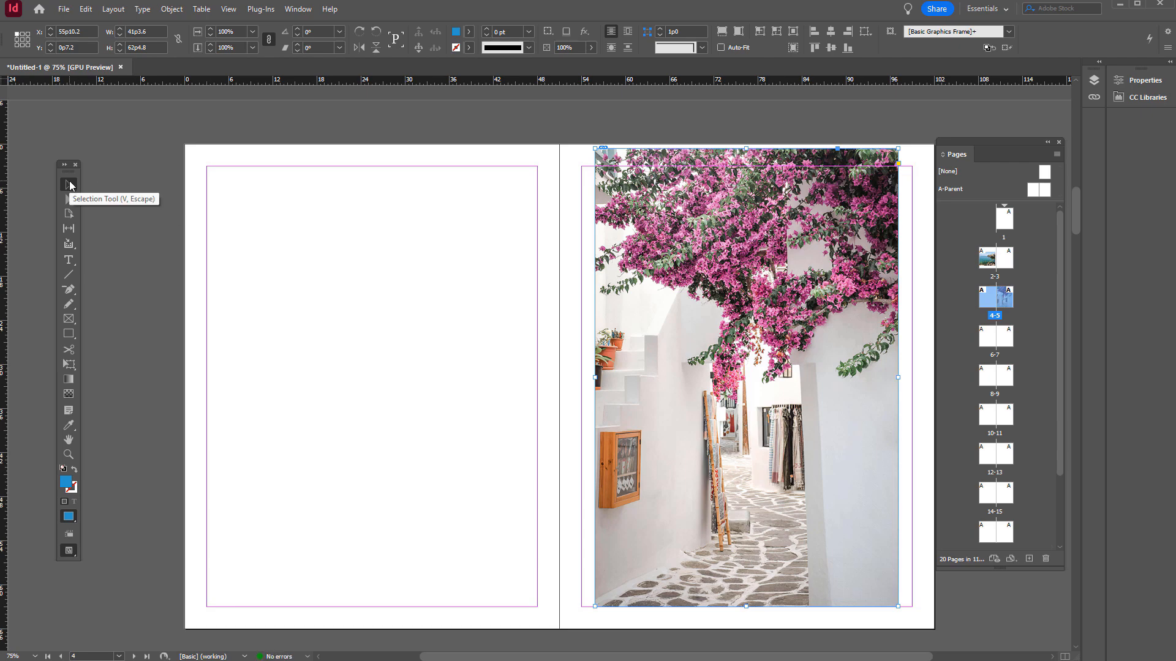
{"action": "mouse_move", "coordinate": [695, 199]}
{"action": "left_mouse_down"}
{"action": "mouse_move", "coordinate": [669, 226]}
{"action": "mouse_move", "coordinate": [723, 215]}
{"action": "mouse_move", "coordinate": [680, 215]}
{"action": "left_mouse_up"}
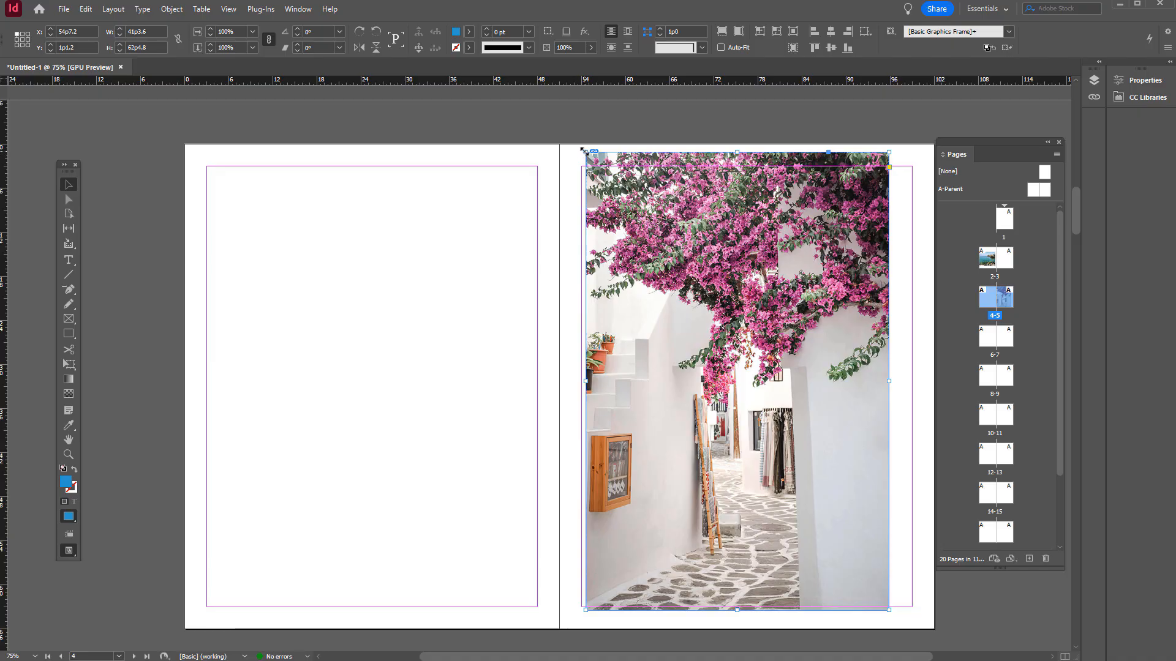
- Undo a trial crop of the frame, and enlarge frame and photo together to about 51p2 by 77p4, covering page 5
{"action": "left_click_drag", "start_coordinate": [583, 150], "coordinate": [669, 197]}
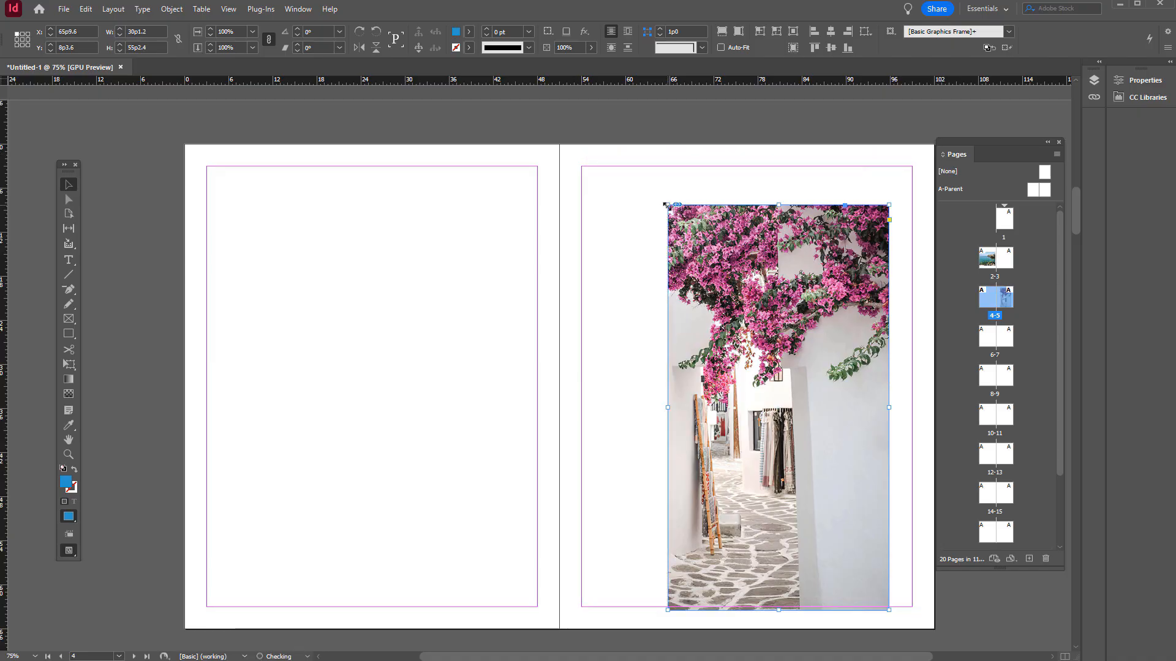
{"action": "key", "text": "ctrl+z"}
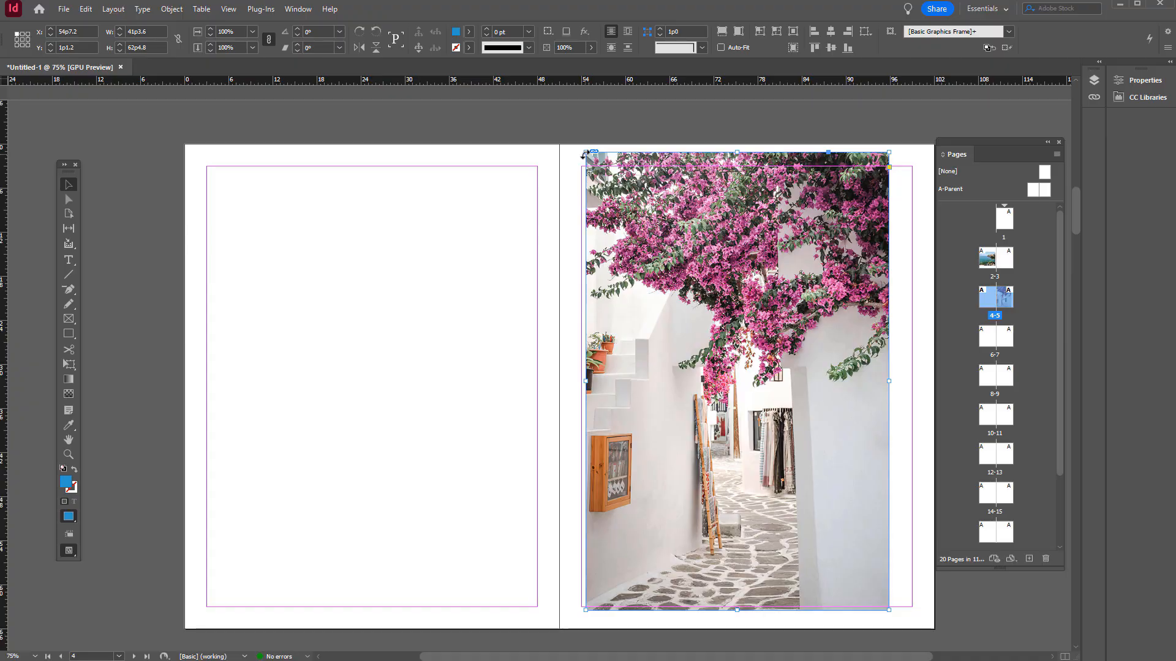
{"action": "left_click_drag", "start_coordinate": [599, 164], "coordinate": [559, 130]}
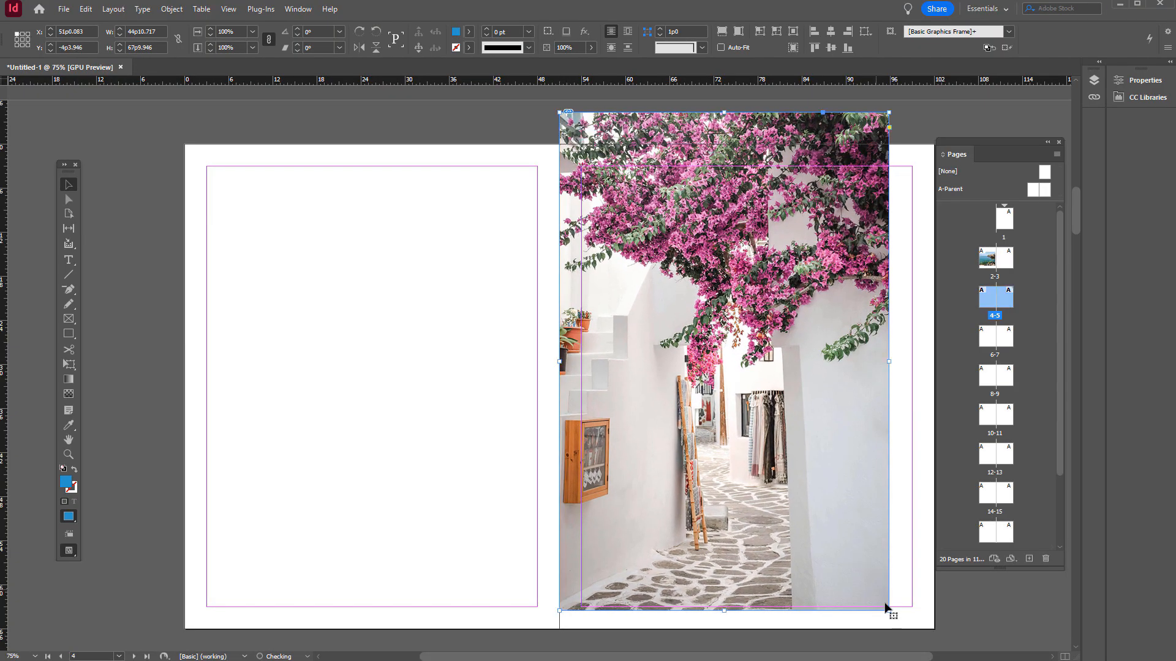
{"action": "left_click_drag", "start_coordinate": [888, 609], "coordinate": [936, 637]}
{"action": "left_click", "coordinate": [992, 629]}
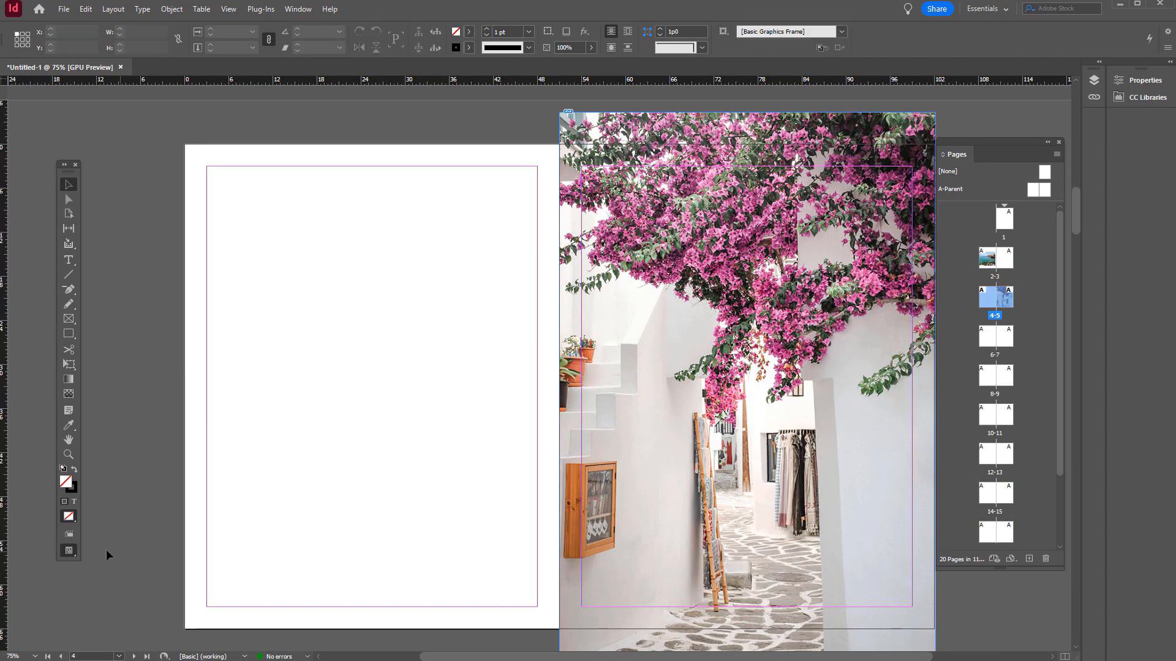
- Check the spread on pages 4-5 in Preview screen mode, and return to Normal mode
{"action": "left_click", "coordinate": [70, 552]}
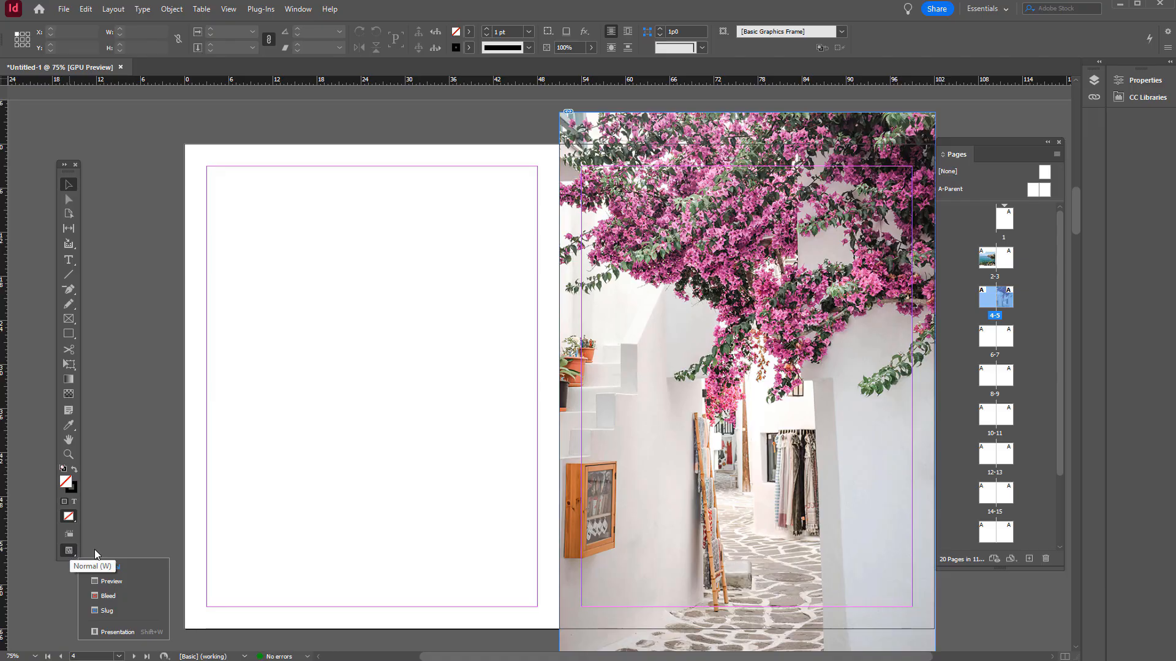
{"action": "left_click", "coordinate": [110, 581]}
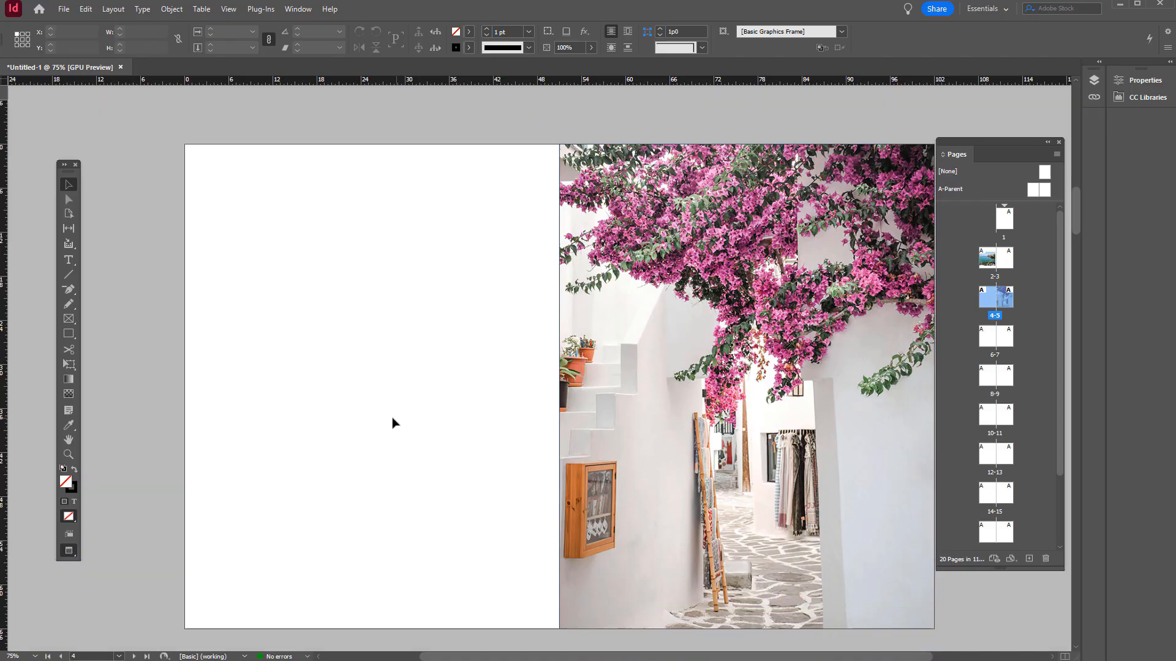
{"action": "scroll", "coordinate": [392, 422], "scroll_direction": "down", "scroll_amount": 1}
{"action": "scroll", "coordinate": [393, 422], "scroll_direction": "up", "scroll_amount": 2}
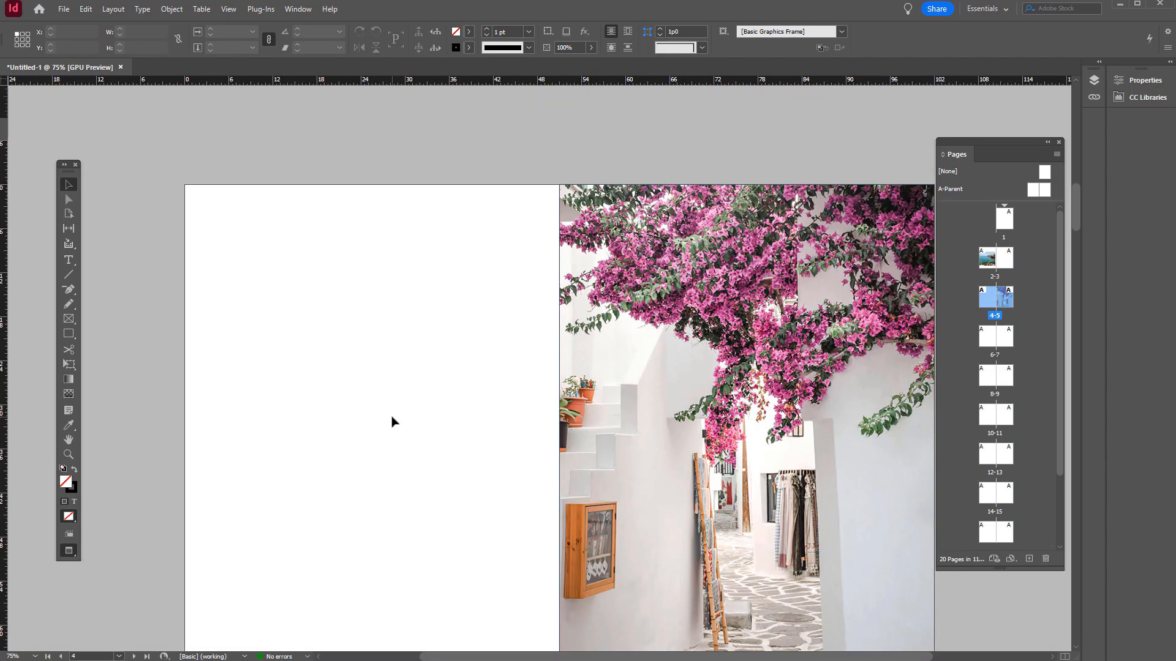
{"action": "scroll", "coordinate": [393, 423], "scroll_direction": "down", "scroll_amount": 2}
{"action": "scroll", "coordinate": [256, 187], "scroll_direction": "up", "scroll_amount": 1}
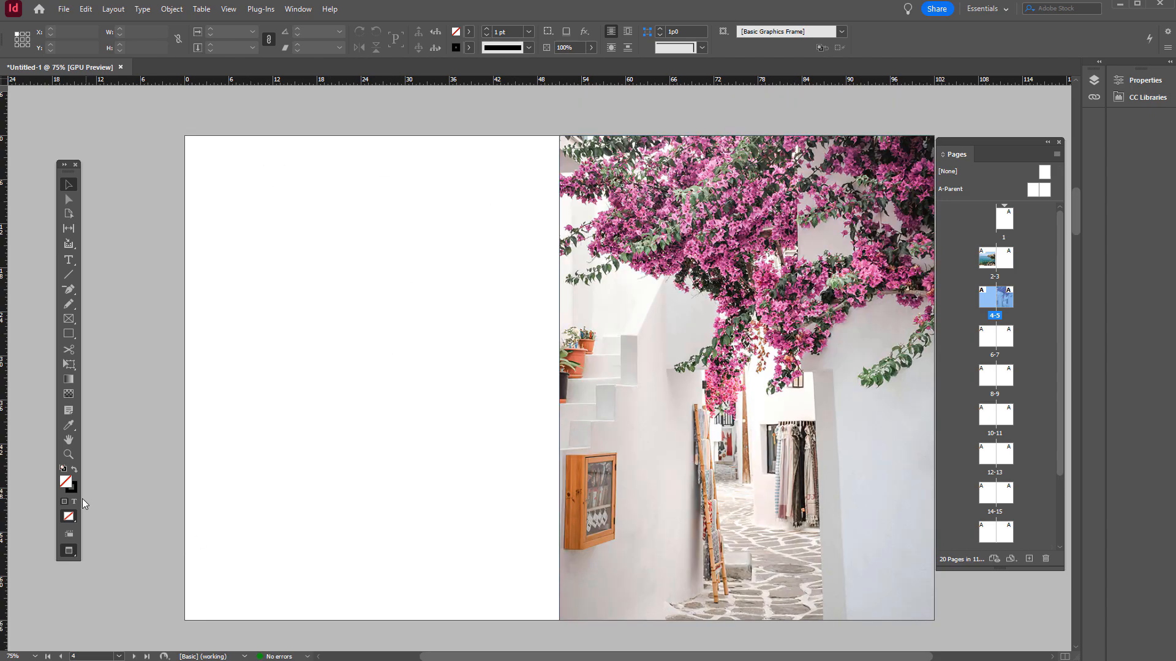
{"action": "left_click_drag", "start_coordinate": [71, 561], "coordinate": [101, 563]}
- Select the harbour photo on page 2 and move it to the page's outer edge, at about X 0p0, Y 13p8
{"action": "scroll", "coordinate": [486, 367], "scroll_direction": "up", "scroll_amount": 12}
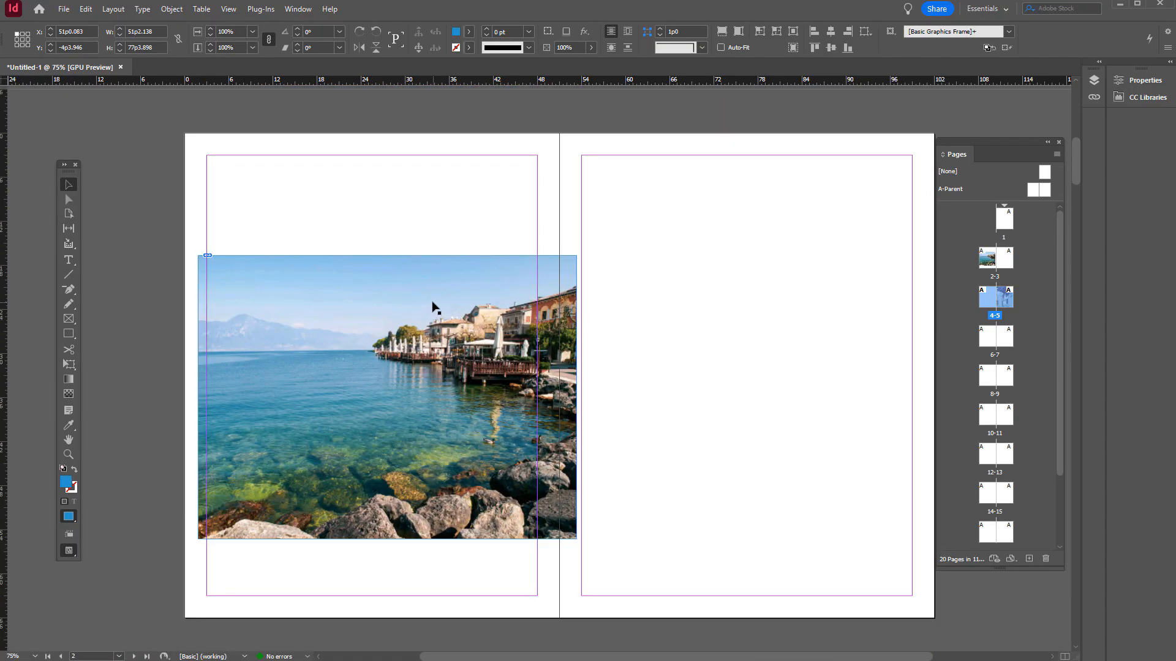
{"action": "left_click", "coordinate": [433, 309]}
{"action": "scroll", "coordinate": [514, 519], "scroll_direction": "down", "scroll_amount": 11}
{"action": "scroll", "coordinate": [514, 519], "scroll_direction": "up", "scroll_amount": 11}
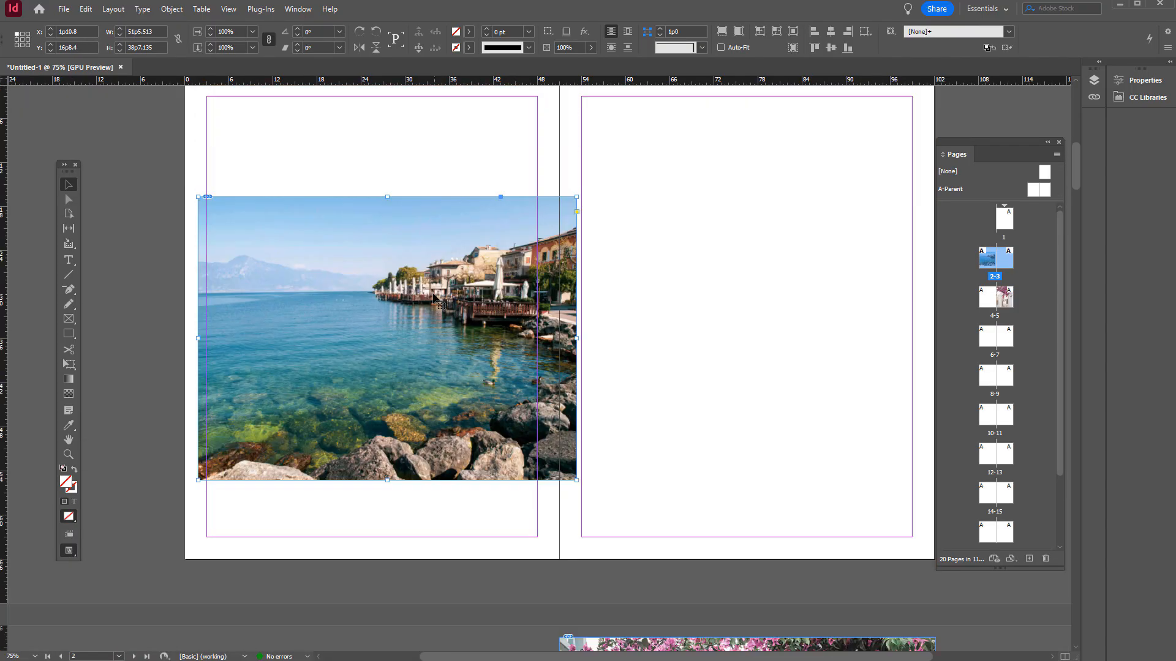
{"action": "scroll", "coordinate": [486, 320], "scroll_direction": "up", "scroll_amount": 2}
{"action": "left_click_drag", "start_coordinate": [341, 327], "coordinate": [329, 305]}
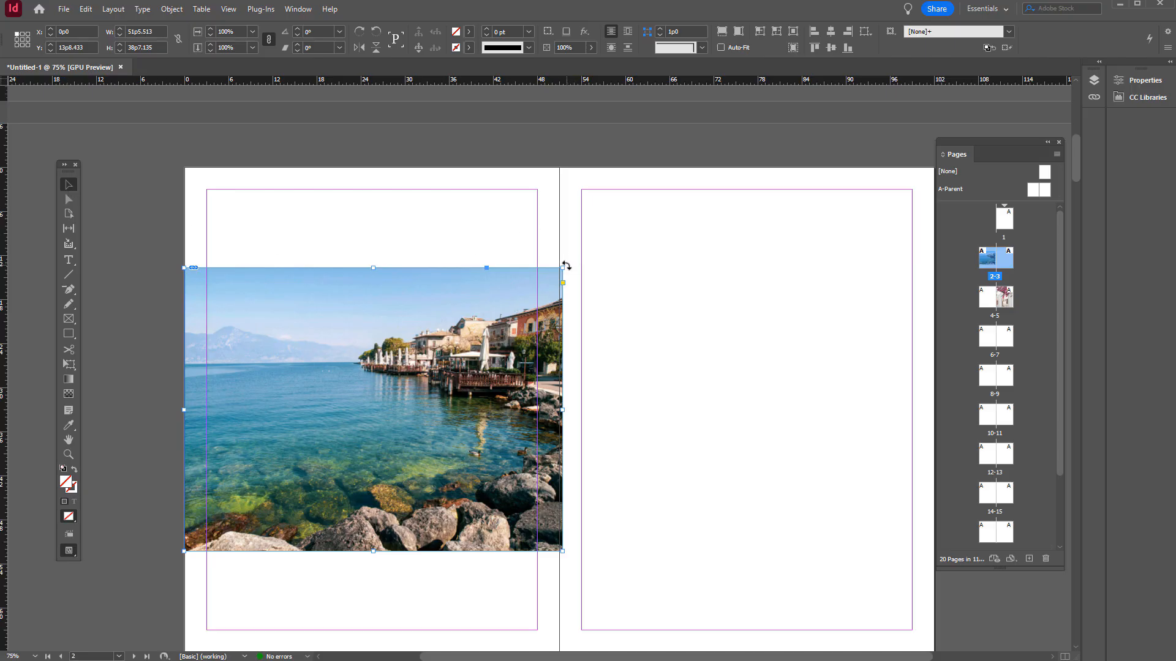
- Try rotating the harbour photo 90° and scaling it proportionally to 200%, undoing each trial
{"action": "left_click_drag", "start_coordinate": [566, 266], "coordinate": [314, 227]}
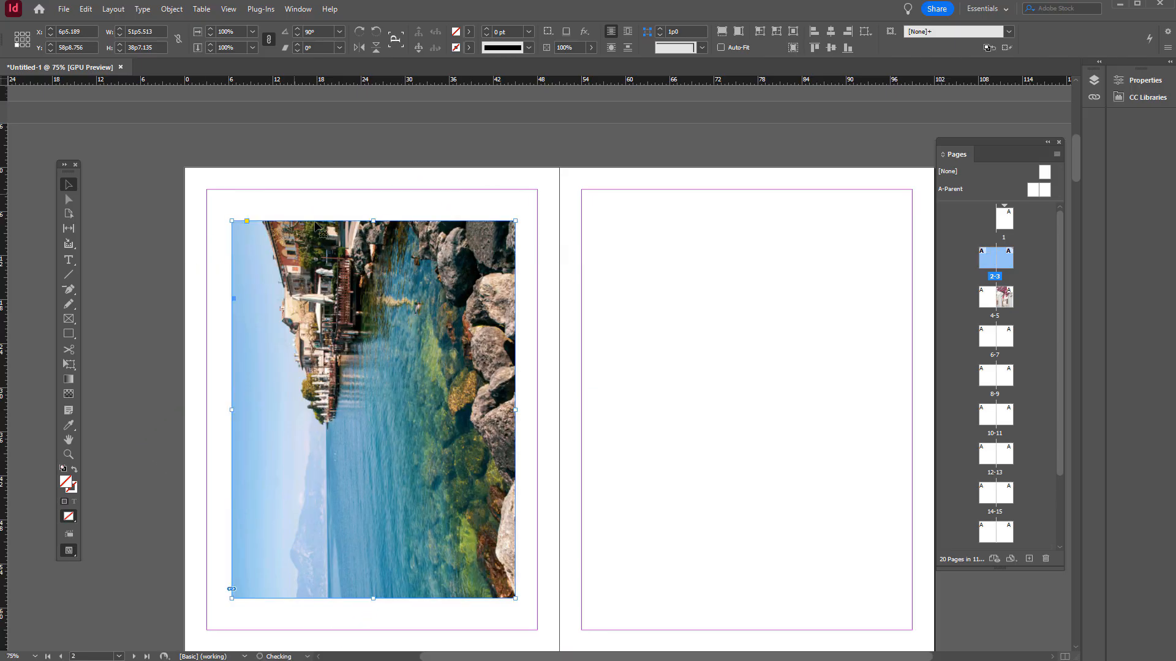
{"action": "key", "text": "ctrl+z"}
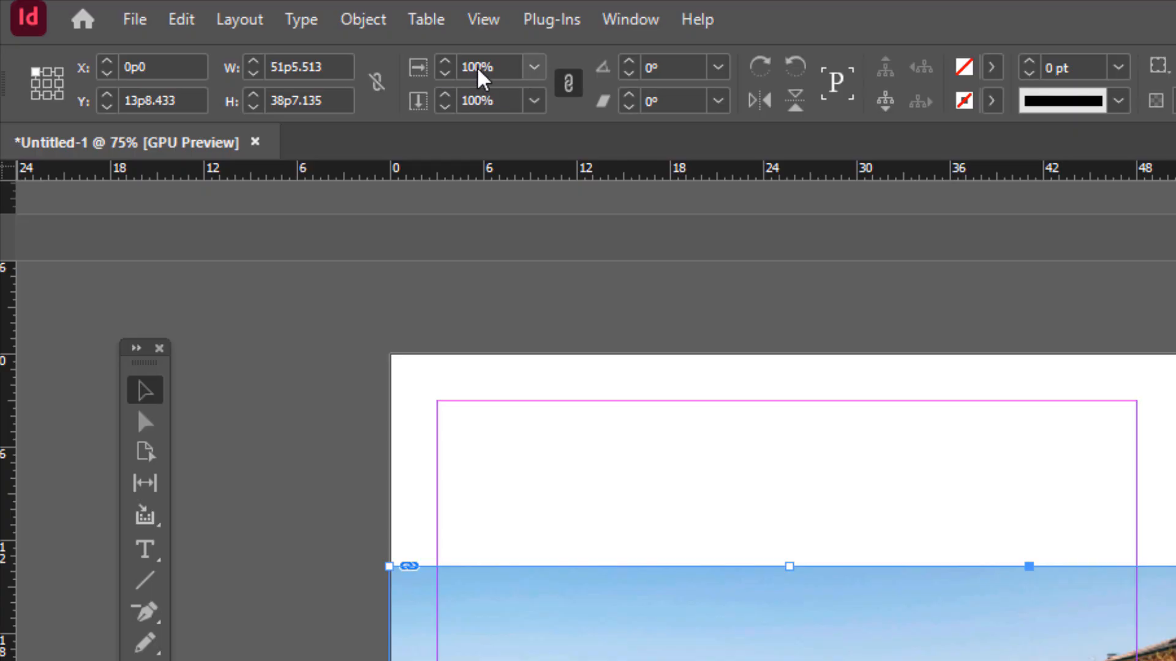
{"action": "left_click", "coordinate": [533, 68]}
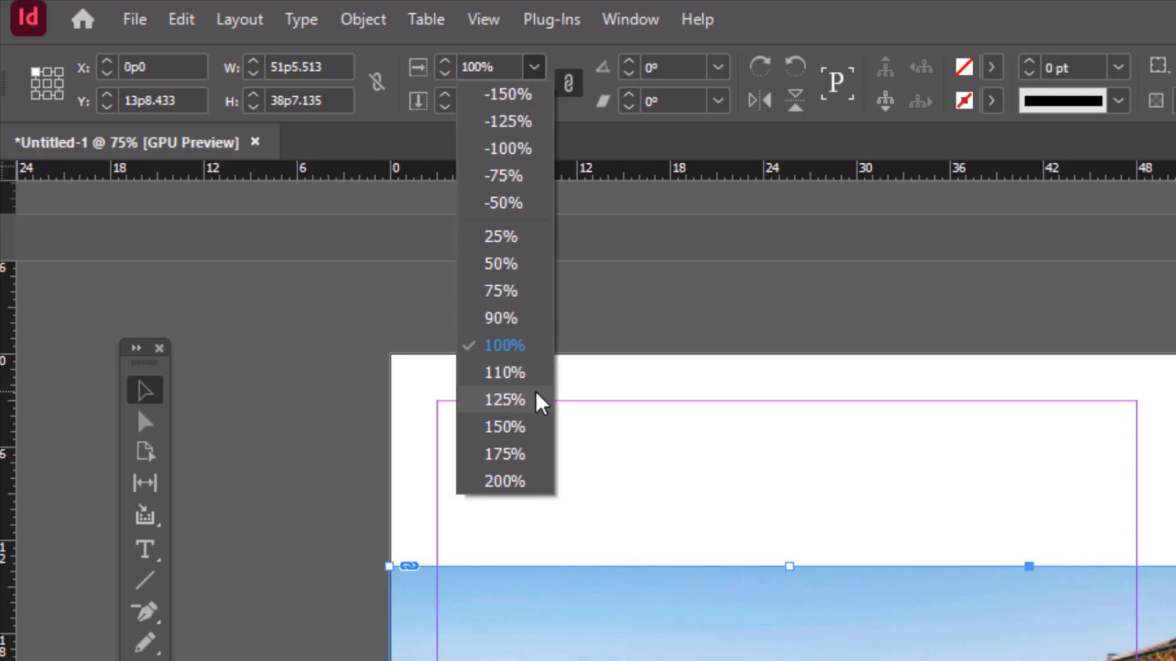
{"action": "left_click", "coordinate": [499, 480]}
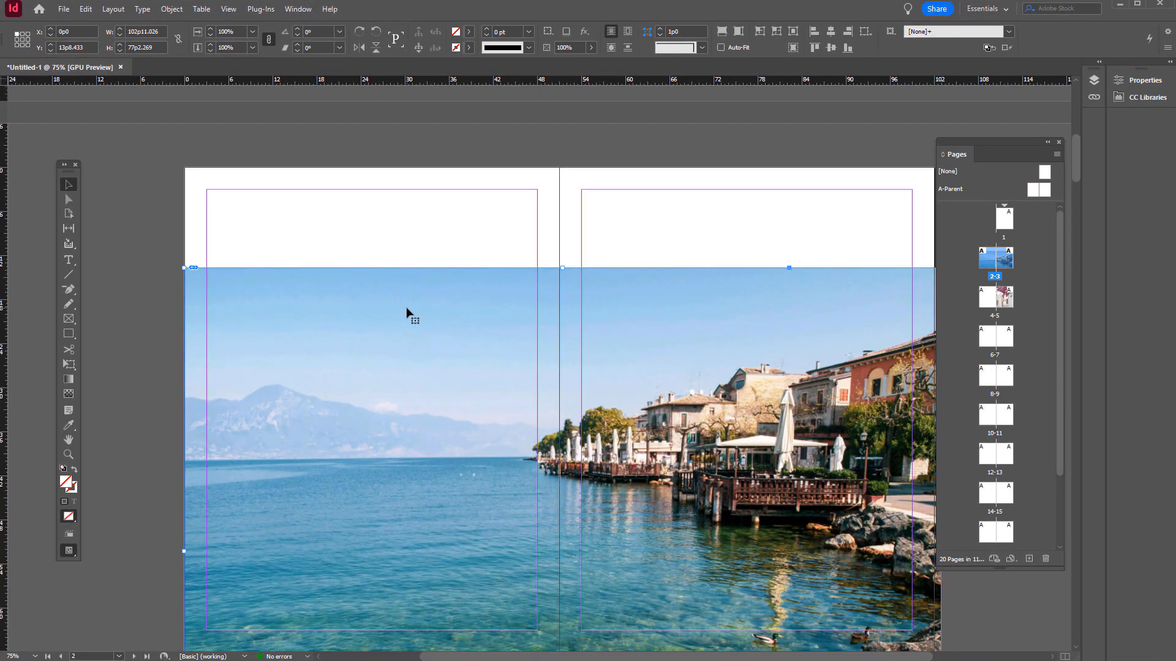
{"action": "key", "text": "ctrl+minus"}
{"action": "key", "text": "ctrl+minus"}
{"action": "key", "text": "ctrl+equal"}
{"action": "key", "text": "ctrl+equal"}
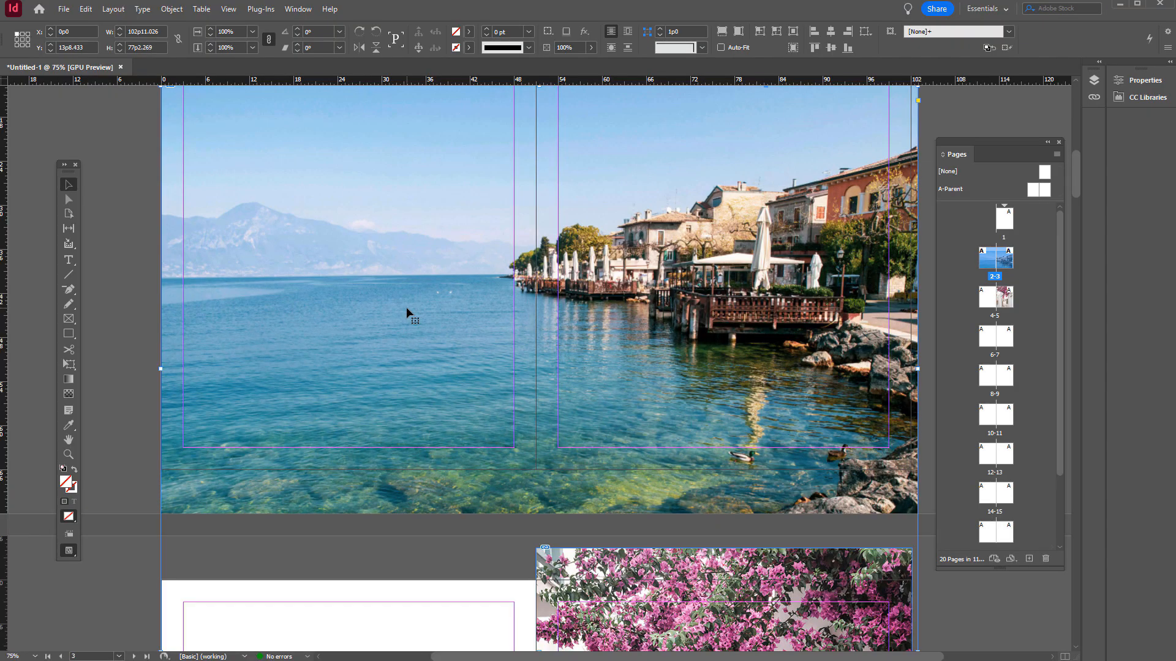
{"action": "key", "text": "ctrl+z"}
{"action": "scroll", "coordinate": [406, 307], "scroll_direction": "up", "scroll_amount": 3}
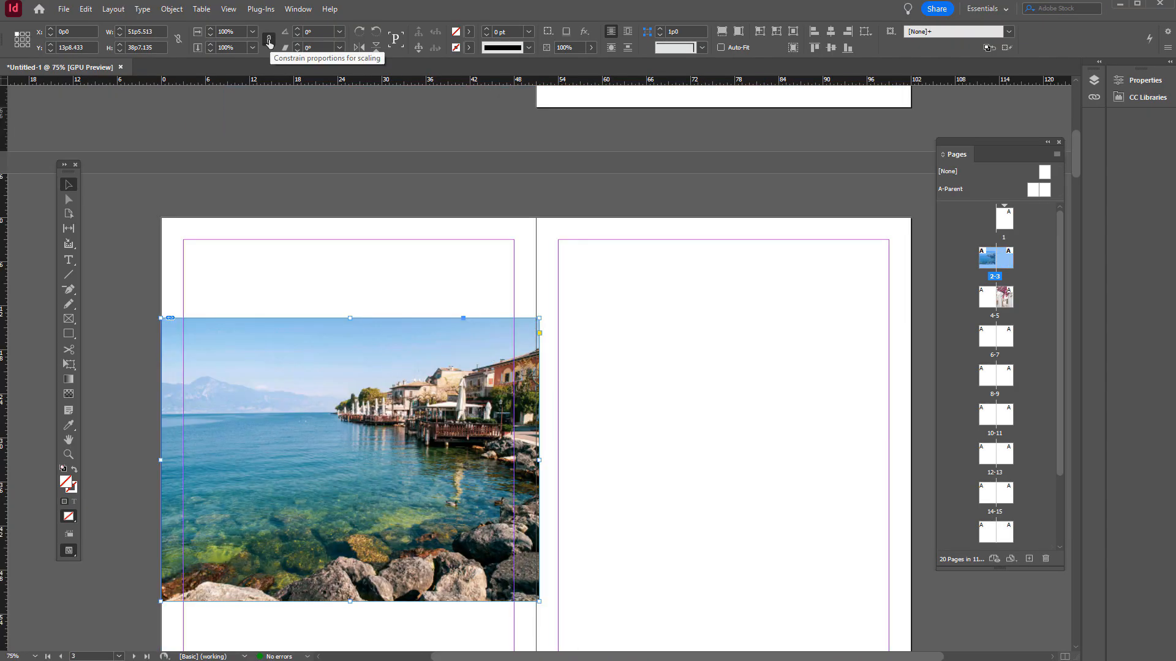
- Try scaling only the photo's width to 200% with proportions unconstrained, undo it, and constrain the scaling proportions again
{"action": "left_click", "coordinate": [268, 41]}
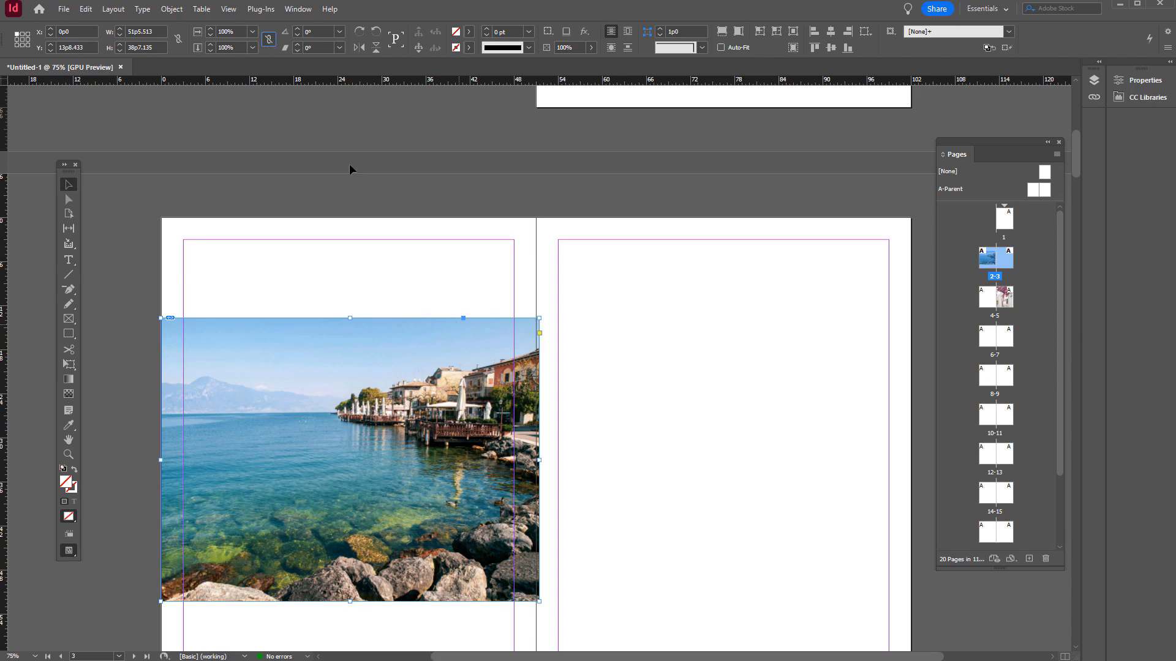
{"action": "left_click", "coordinate": [252, 32]}
{"action": "left_click", "coordinate": [241, 231]}
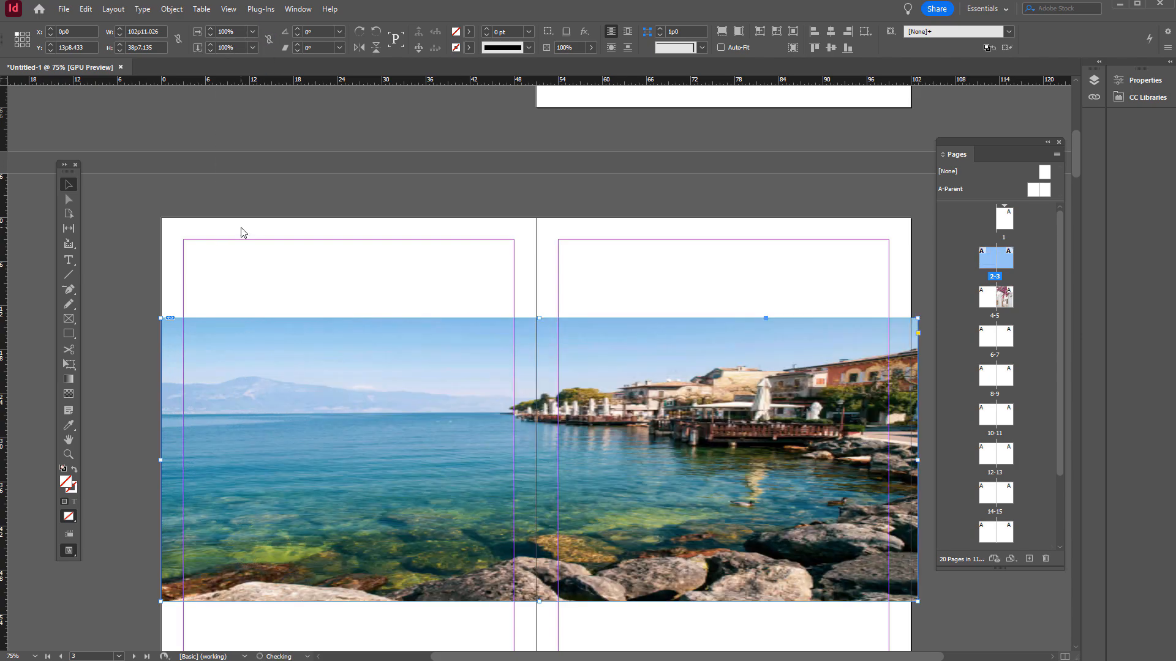
{"action": "key", "text": "ctrl+z"}
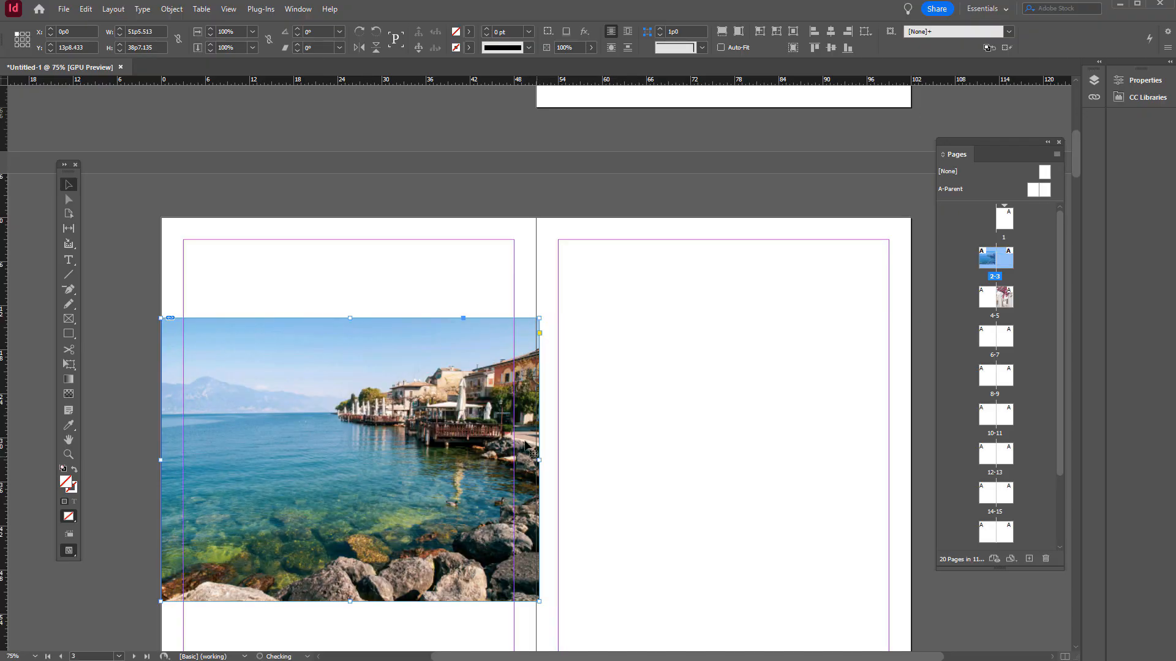
{"action": "left_click", "coordinate": [269, 40]}
- Move the harbour photo to about X 3p11, Y 11p8, and set its frame height to 60p
{"action": "left_click_drag", "start_coordinate": [447, 375], "coordinate": [475, 361]}
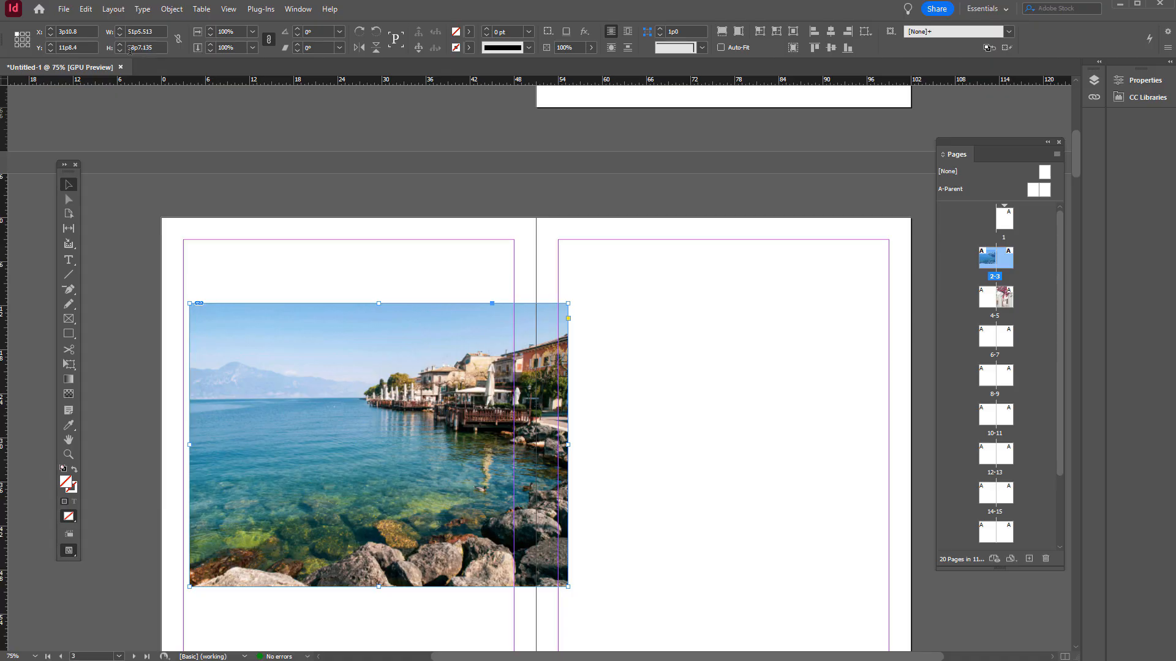
{"action": "left_click", "coordinate": [153, 47]}
{"action": "type", "text": "60p"}
{"action": "key", "text": "Return"}
- Fit the harbour photo's frame back to its content, removing the empty area below the image
{"action": "scroll", "coordinate": [391, 466], "scroll_direction": "down", "scroll_amount": 3}
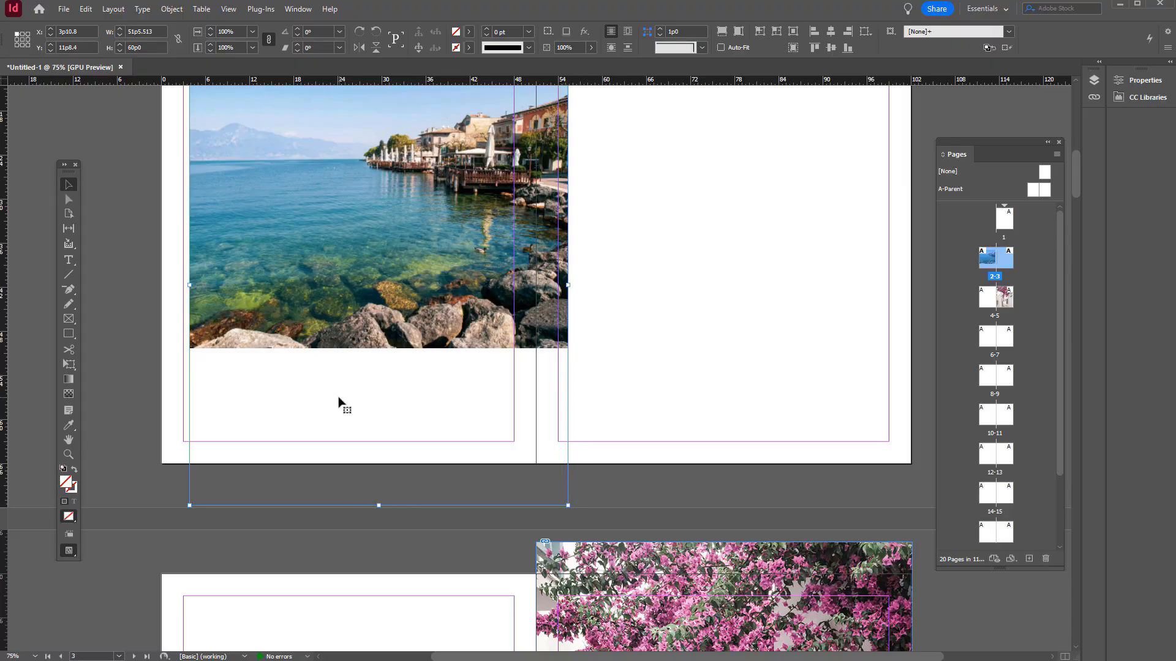
{"action": "scroll", "coordinate": [392, 337], "scroll_direction": "up", "scroll_amount": 2}
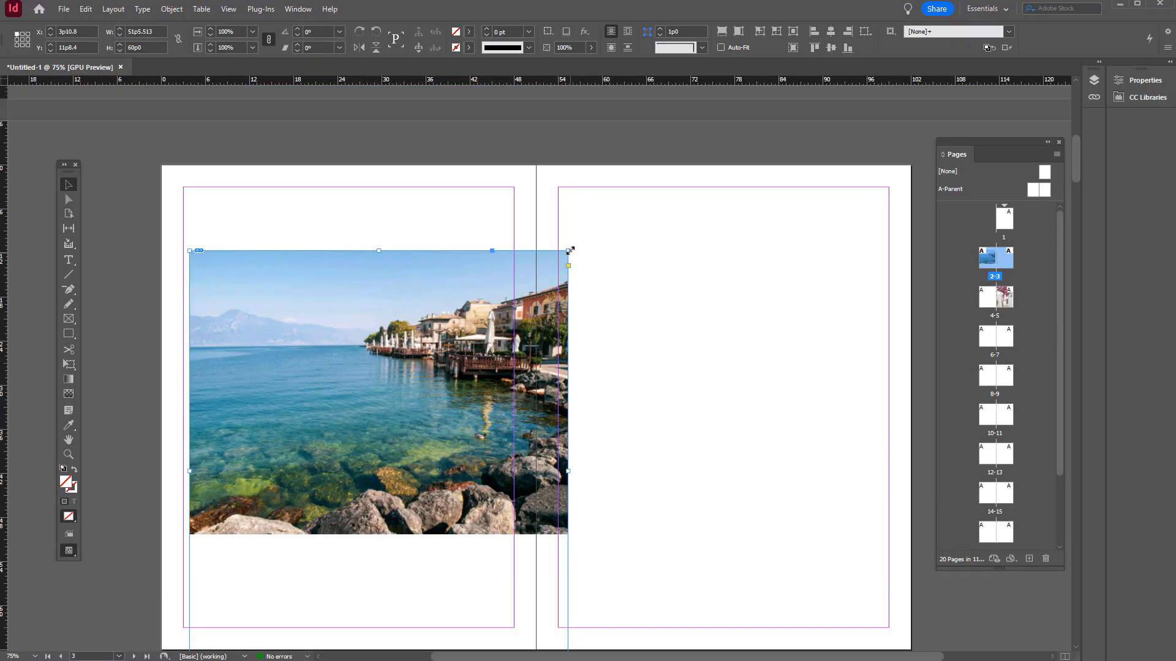
{"action": "scroll", "coordinate": [428, 507], "scroll_direction": "down", "scroll_amount": 2}
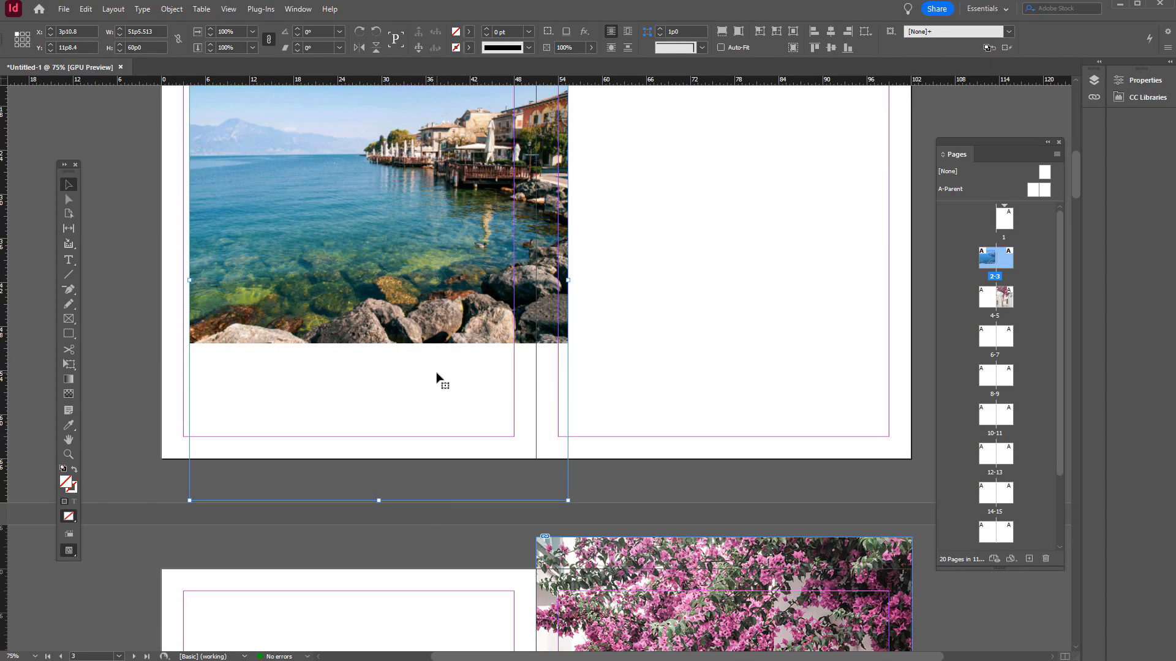
{"action": "key", "text": "ctrl+alt+c"}
{"action": "scroll", "coordinate": [228, 276], "scroll_direction": "up", "scroll_amount": 2}
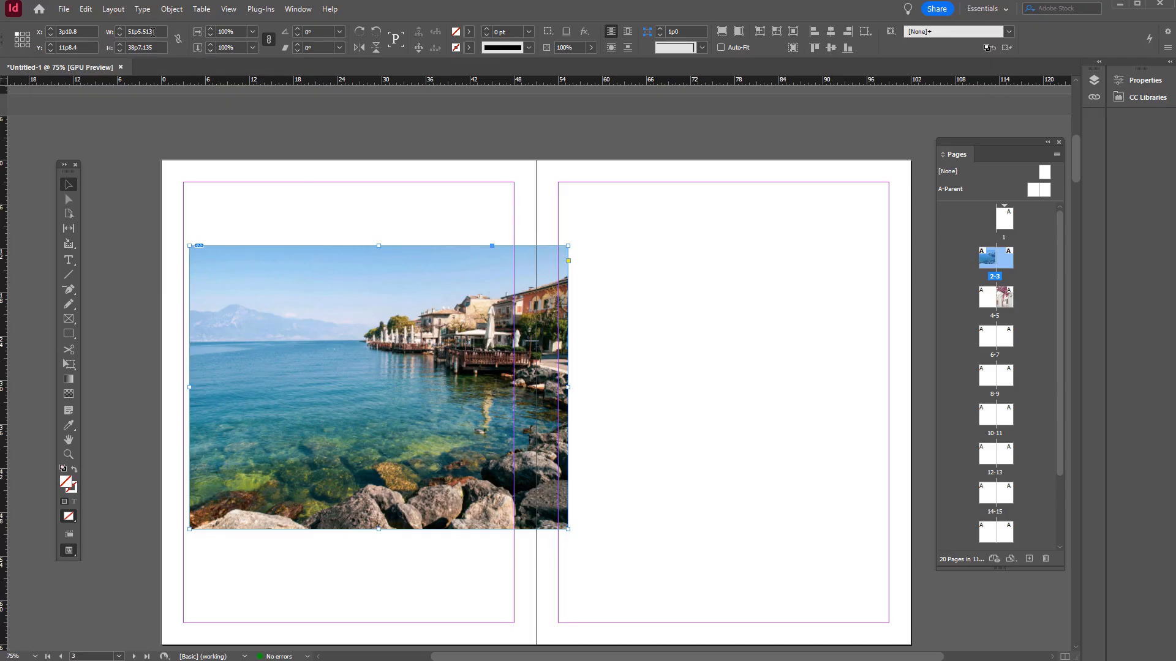
{"action": "left_click", "coordinate": [126, 29]}
{"action": "left_click", "coordinate": [151, 31]}
{"action": "key", "text": "BackSpace"}
{"action": "key", "text": "BackSpace"}
{"action": "left_click", "coordinate": [155, 46]}
{"action": "left_click", "coordinate": [299, 9]}
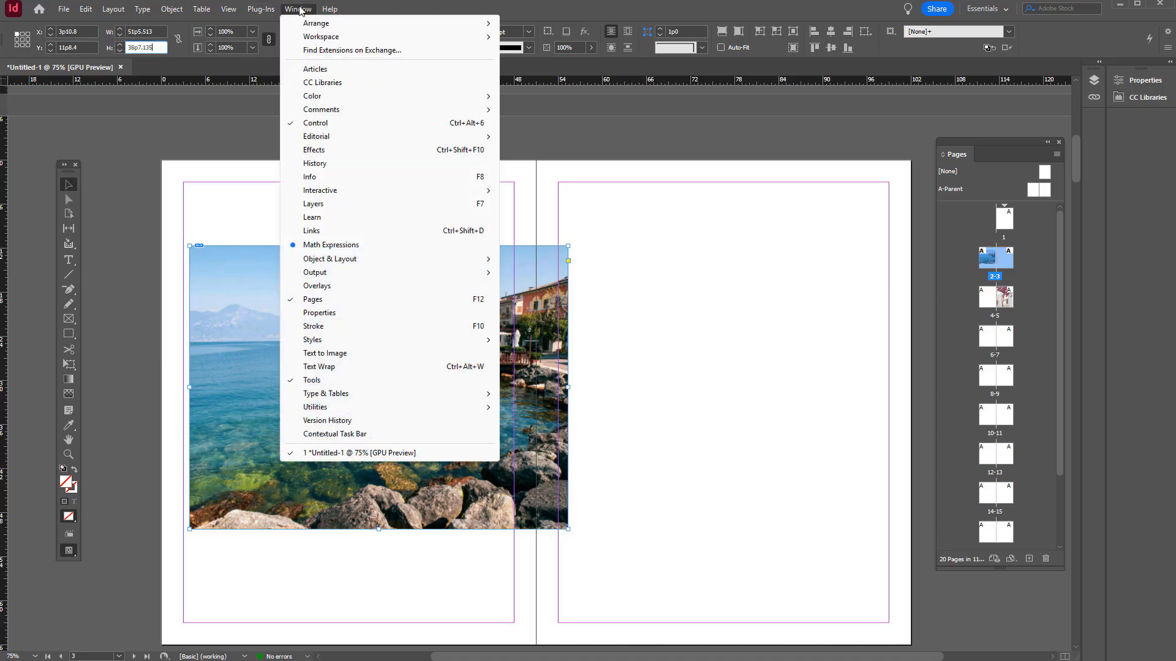
{"action": "left_click", "coordinate": [404, 10]}
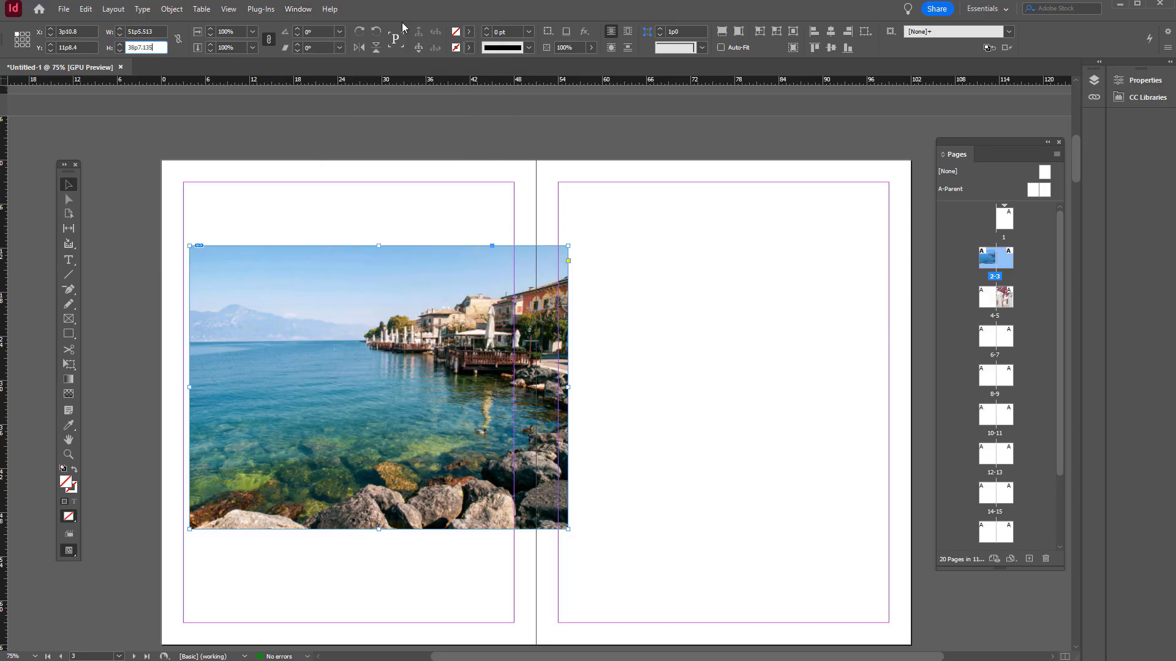
- Try rotating the harbour photo in 90° turns clockwise and counter-clockwise, returning it to 0°
{"action": "left_click", "coordinate": [360, 32]}
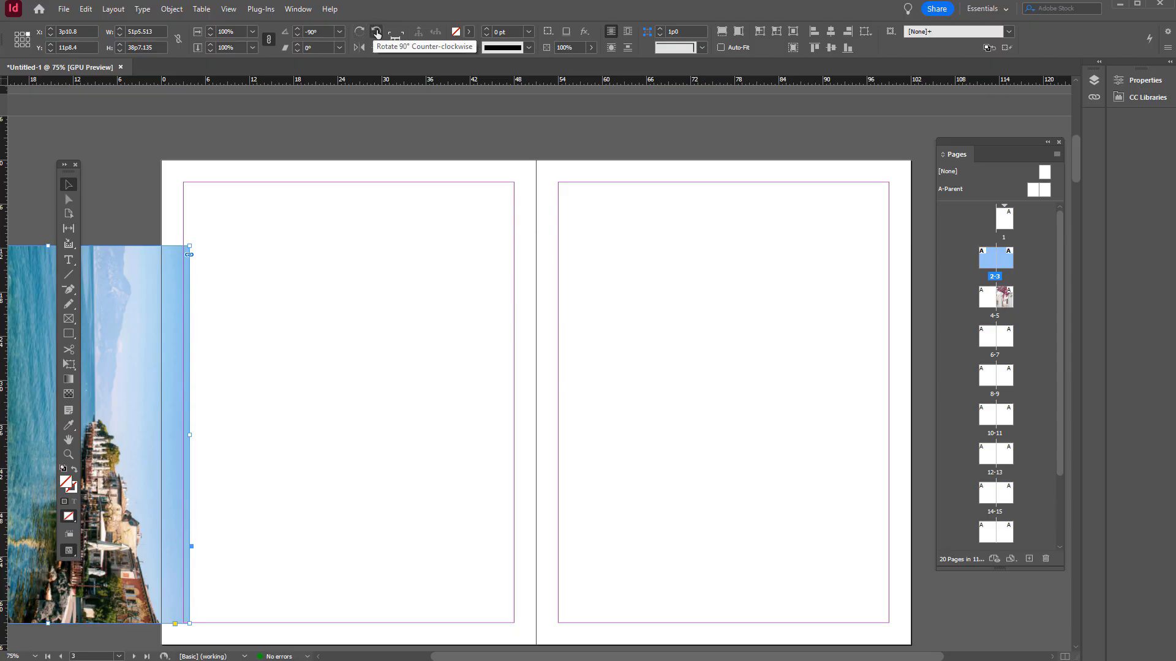
{"action": "left_click", "coordinate": [377, 32]}
{"action": "left_click", "coordinate": [377, 33]}
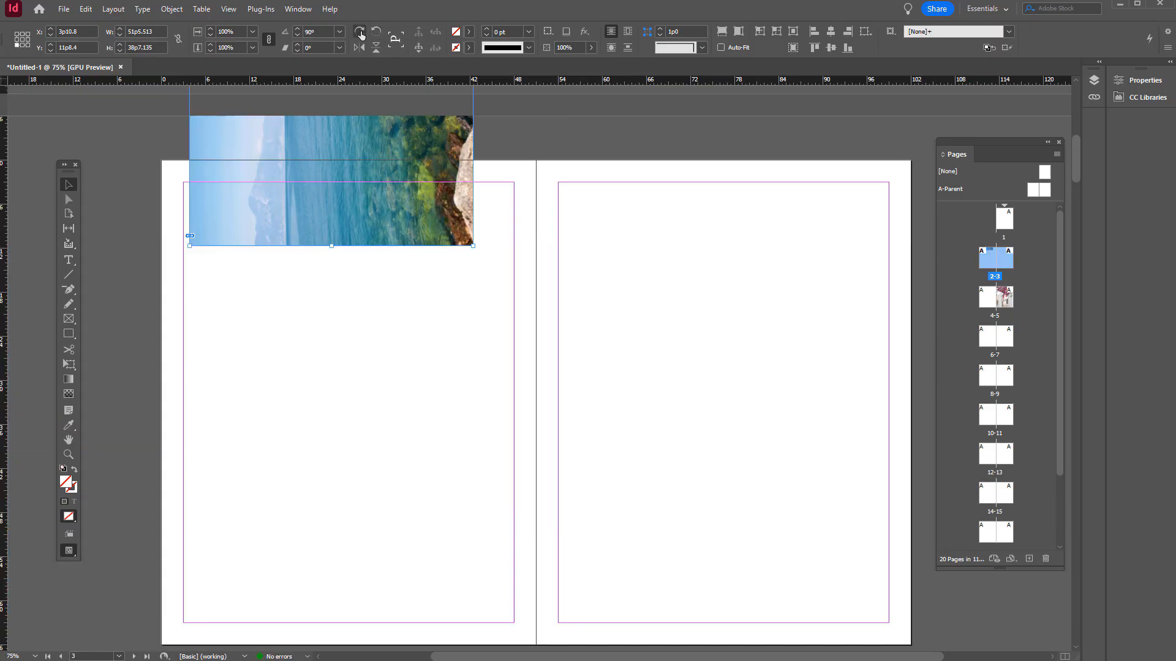
{"action": "left_click", "coordinate": [361, 34]}
{"action": "left_click", "coordinate": [361, 33]}
{"action": "left_click", "coordinate": [361, 33]}
{"action": "left_click", "coordinate": [361, 33]}
{"action": "left_click", "coordinate": [361, 33]}
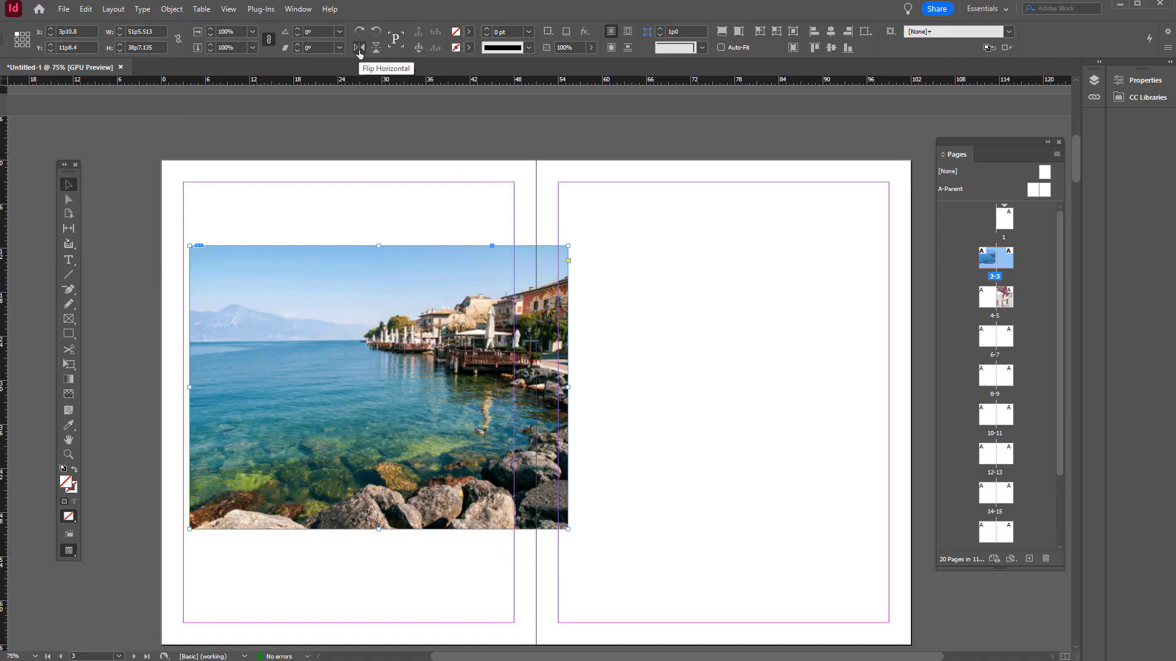
- Try flipping the harbour photo horizontally and vertically, leaving it on page 2 at about X 3p0, Y 12p7
{"action": "left_click", "coordinate": [359, 50]}
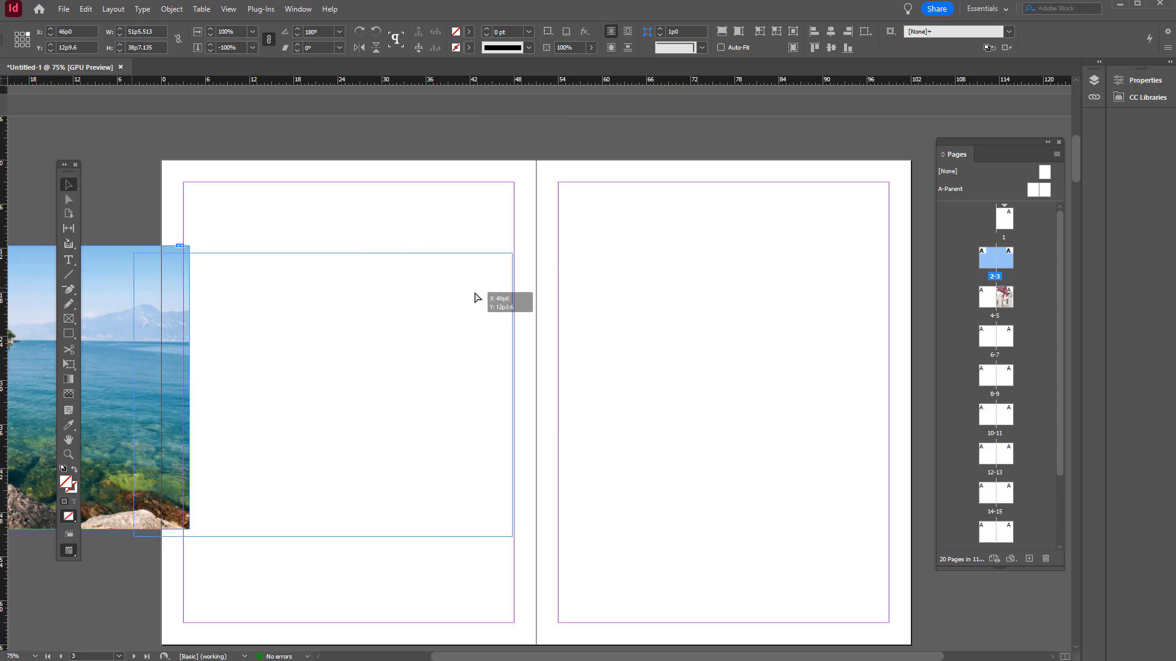
{"action": "left_click_drag", "start_coordinate": [713, 308], "coordinate": [271, 306]}
{"action": "left_click", "coordinate": [376, 48]}
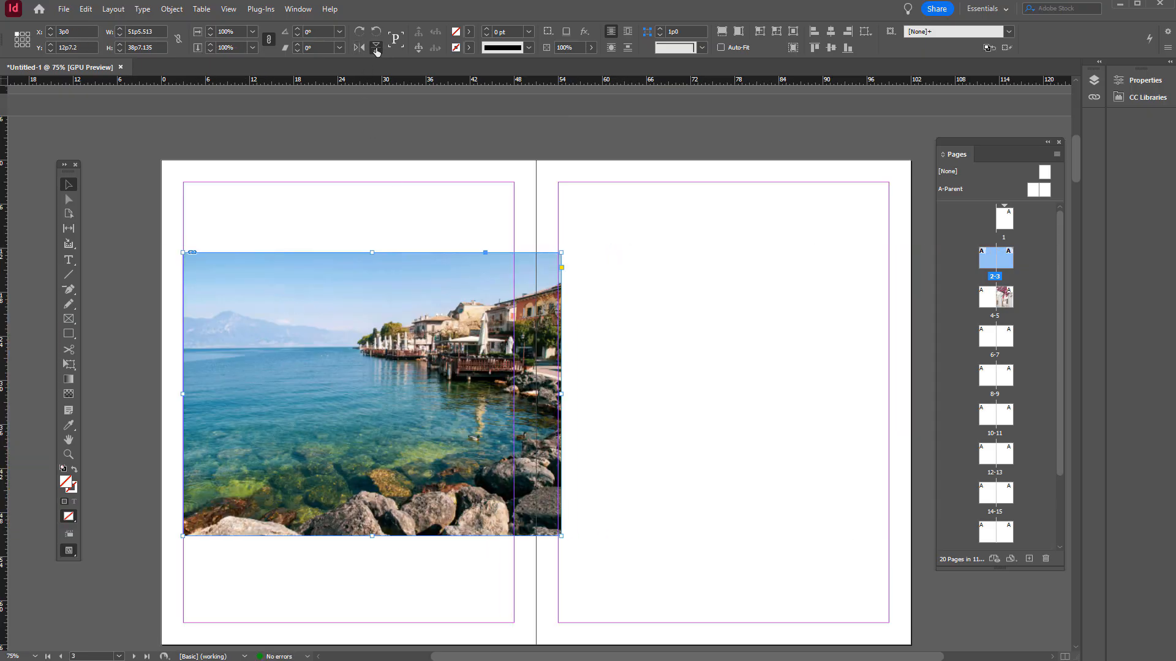
- Try flipping the harbour photo vertically and shifting it on the page, and undo both changes
{"action": "left_click_drag", "start_coordinate": [397, 171], "coordinate": [398, 432]}
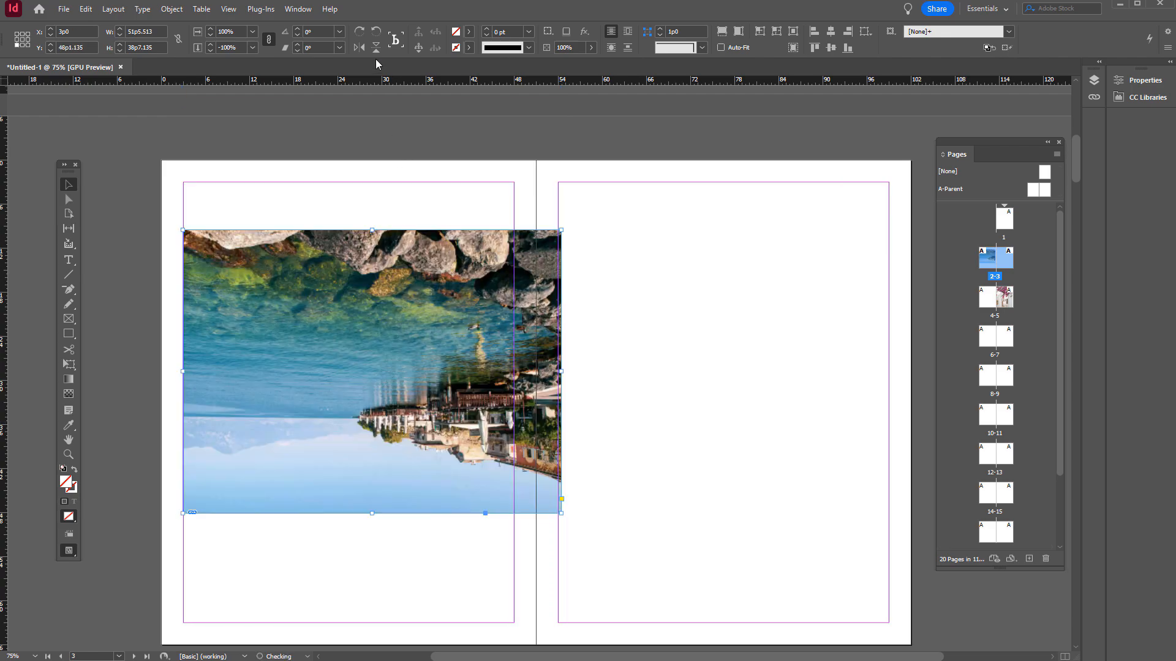
{"action": "key", "text": "ctrl+z"}
{"action": "key", "text": "ctrl+z"}
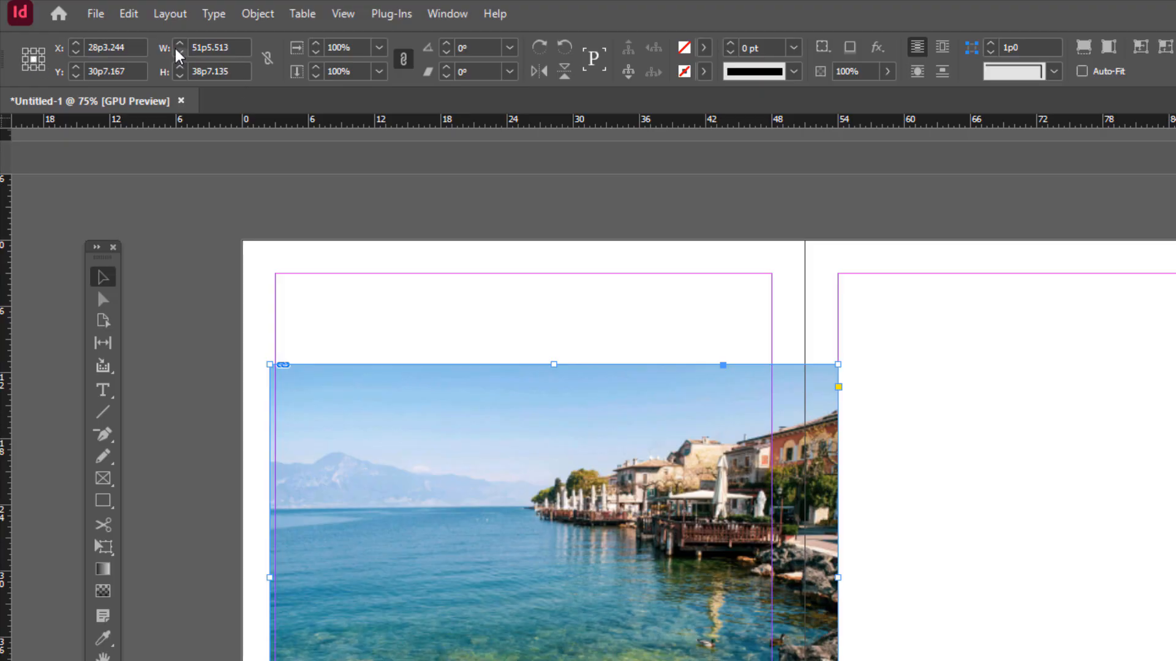
- Constrain the frame's proportions and enlarge the harbour photo's frame from its centre to 53p10 wide by 40p4.5 high
{"action": "left_click", "coordinate": [267, 58]}
{"action": "left_click", "coordinate": [181, 46]}
{"action": "left_click", "coordinate": [181, 44]}
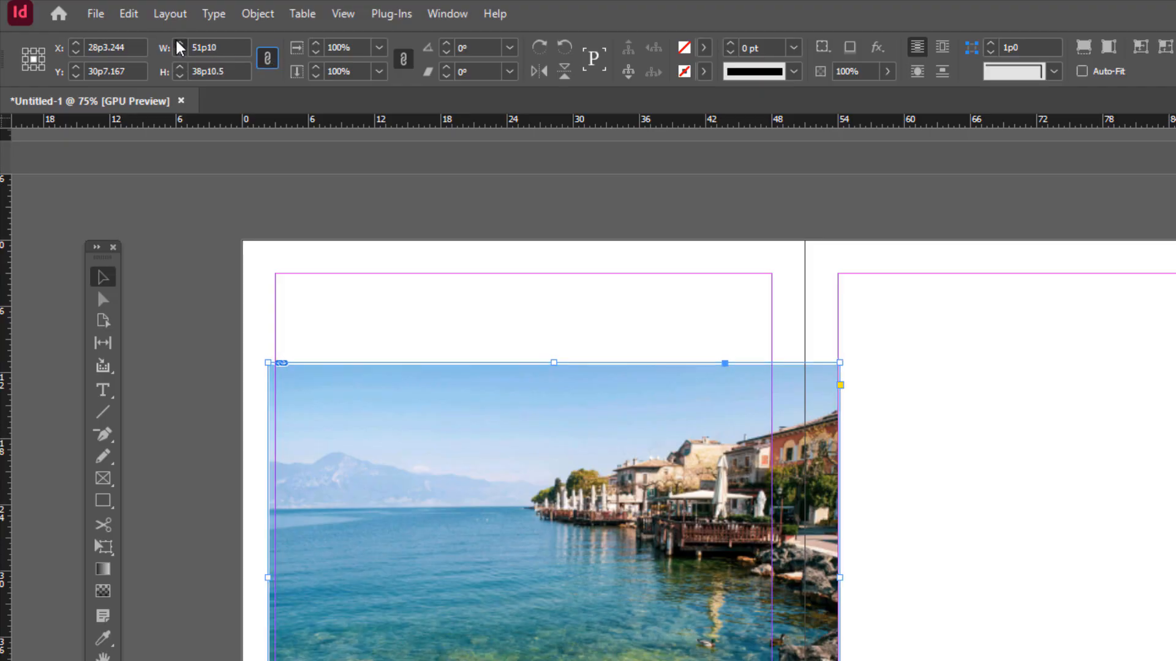
{"action": "left_click", "coordinate": [181, 45]}
{"action": "left_click", "coordinate": [182, 44]}
{"action": "left_click", "coordinate": [181, 45]}
{"action": "left_click", "coordinate": [180, 45]}
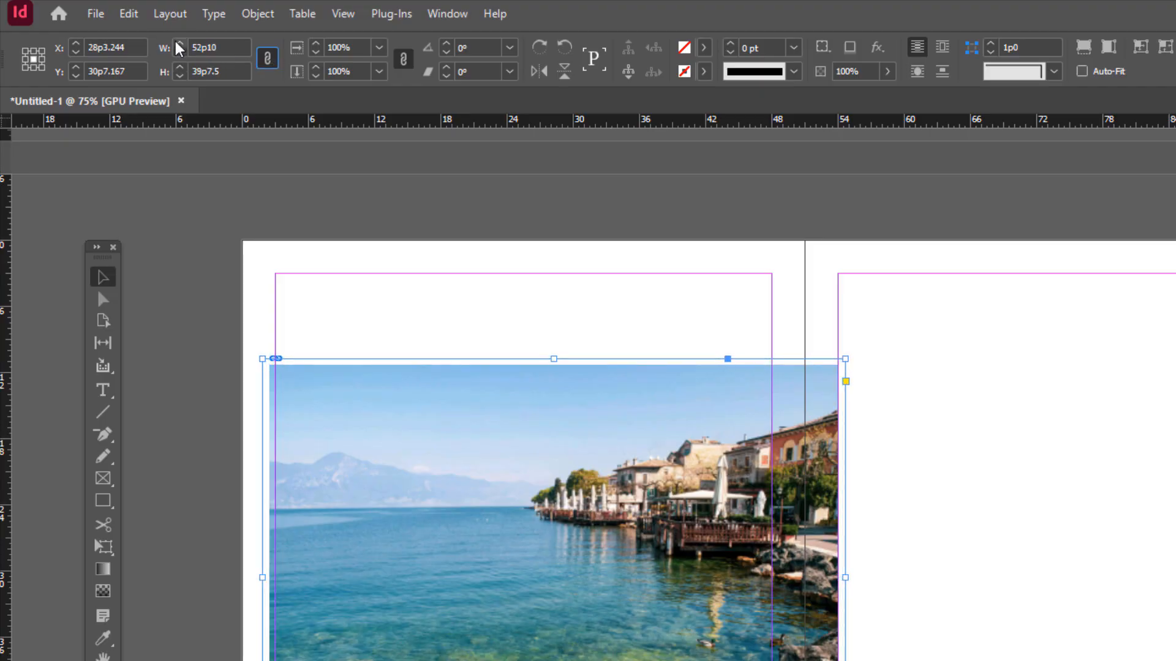
{"action": "left_click", "coordinate": [180, 45]}
{"action": "left_click", "coordinate": [180, 45]}
{"action": "left_click", "coordinate": [180, 45]}
{"action": "left_click", "coordinate": [180, 45]}
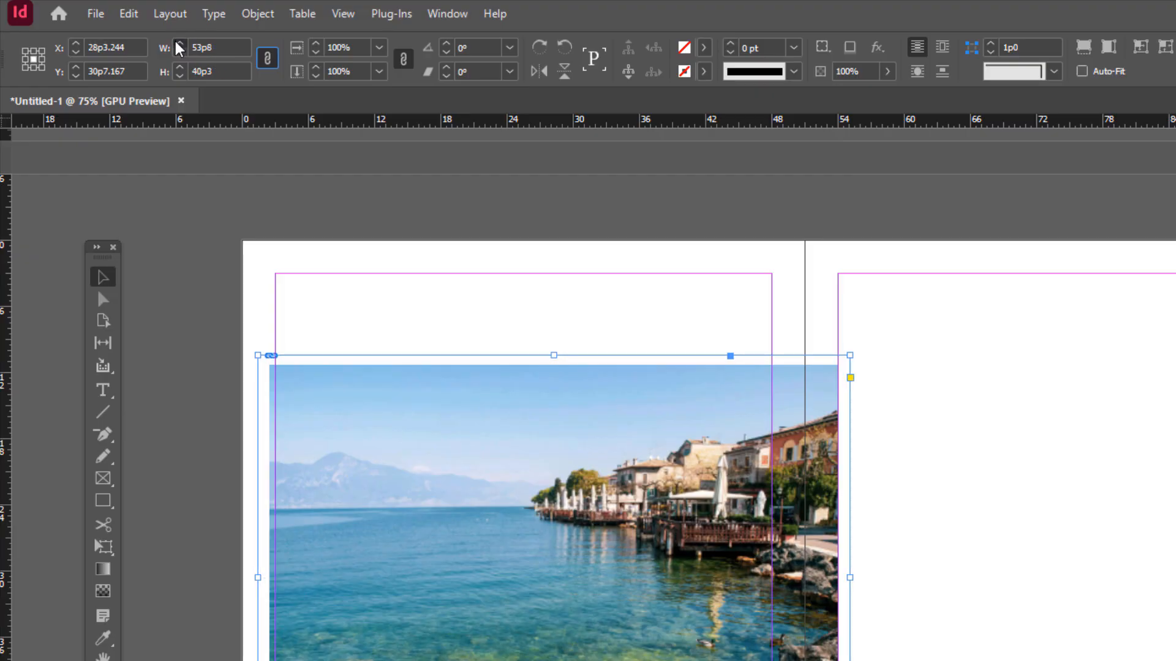
{"action": "left_click", "coordinate": [180, 45]}
- Set the top-left corner as reference point and enlarge the frame from it to 55p2 by 41p4.5
{"action": "left_click", "coordinate": [26, 52]}
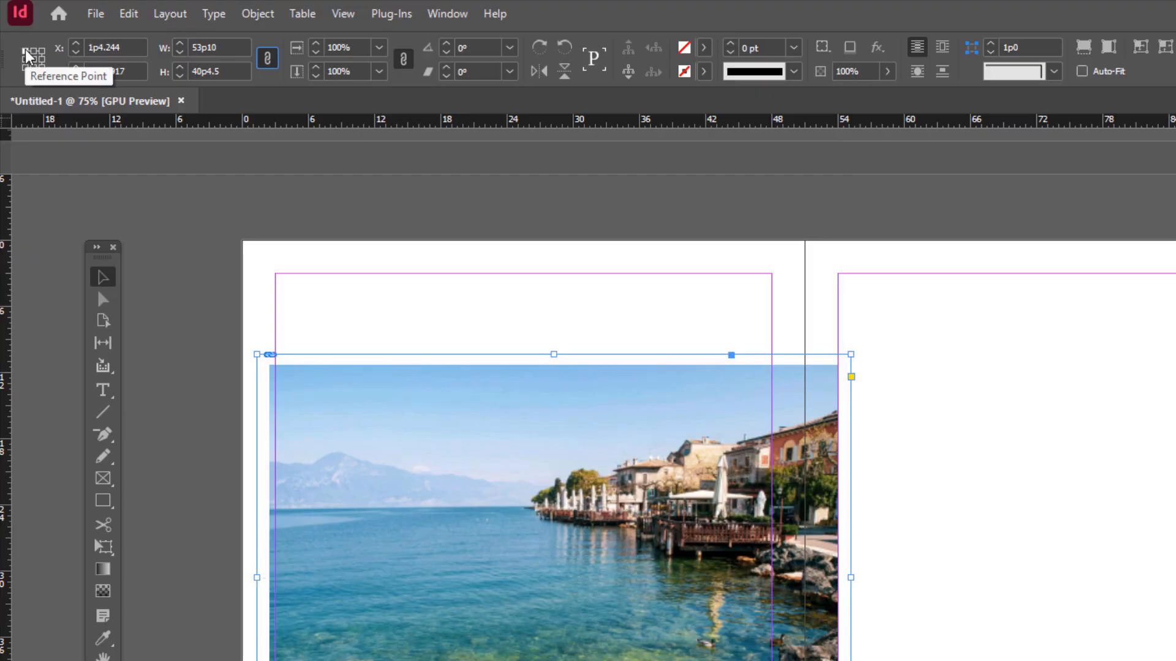
{"action": "left_click", "coordinate": [180, 45]}
{"action": "left_click", "coordinate": [181, 46]}
{"action": "left_click", "coordinate": [180, 45]}
{"action": "left_click", "coordinate": [181, 45]}
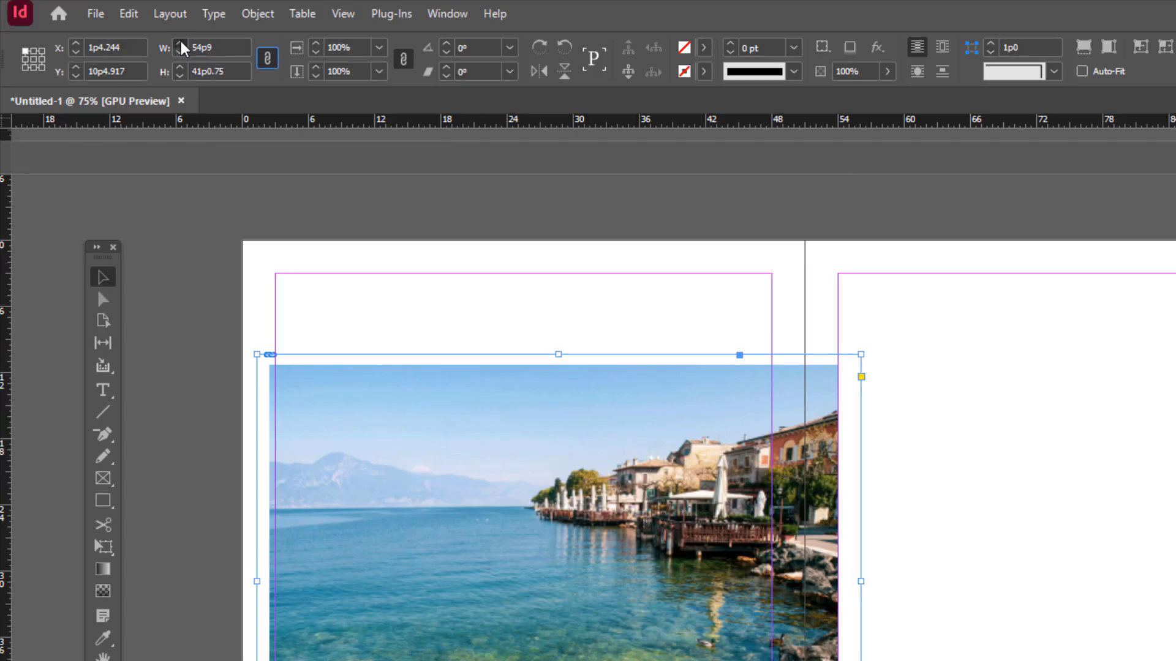
{"action": "left_click", "coordinate": [180, 45]}
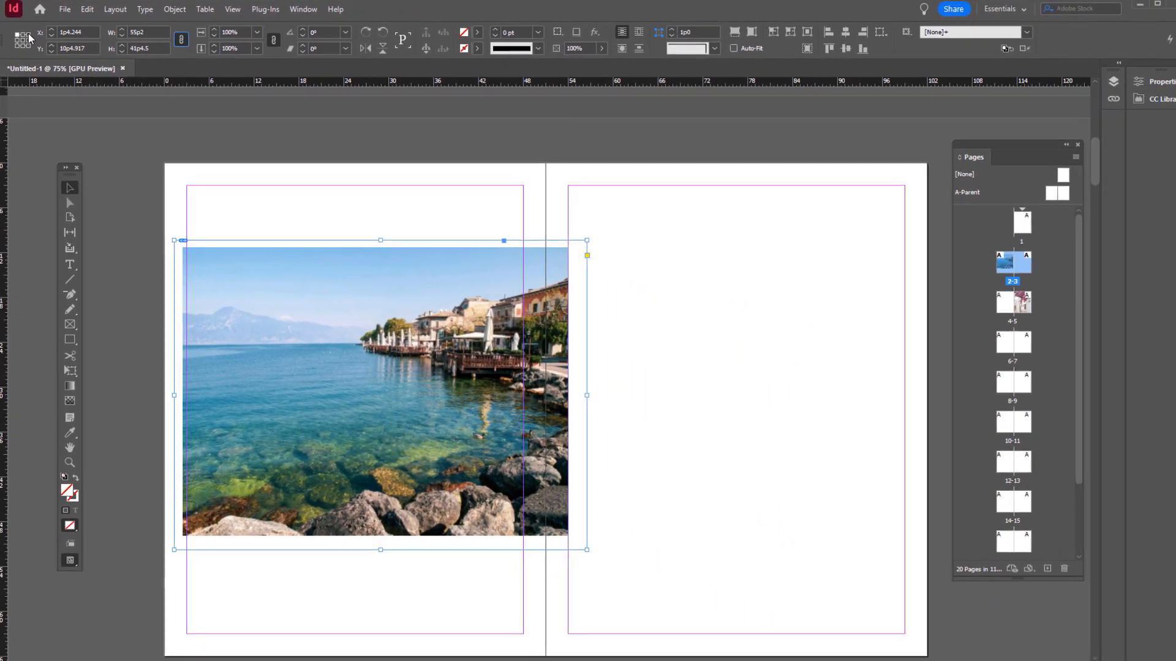
- Set the top-right corner as reference point and scale the harbour photo with its frame up to about 68p0 by 51p6
{"action": "left_click", "coordinate": [38, 46]}
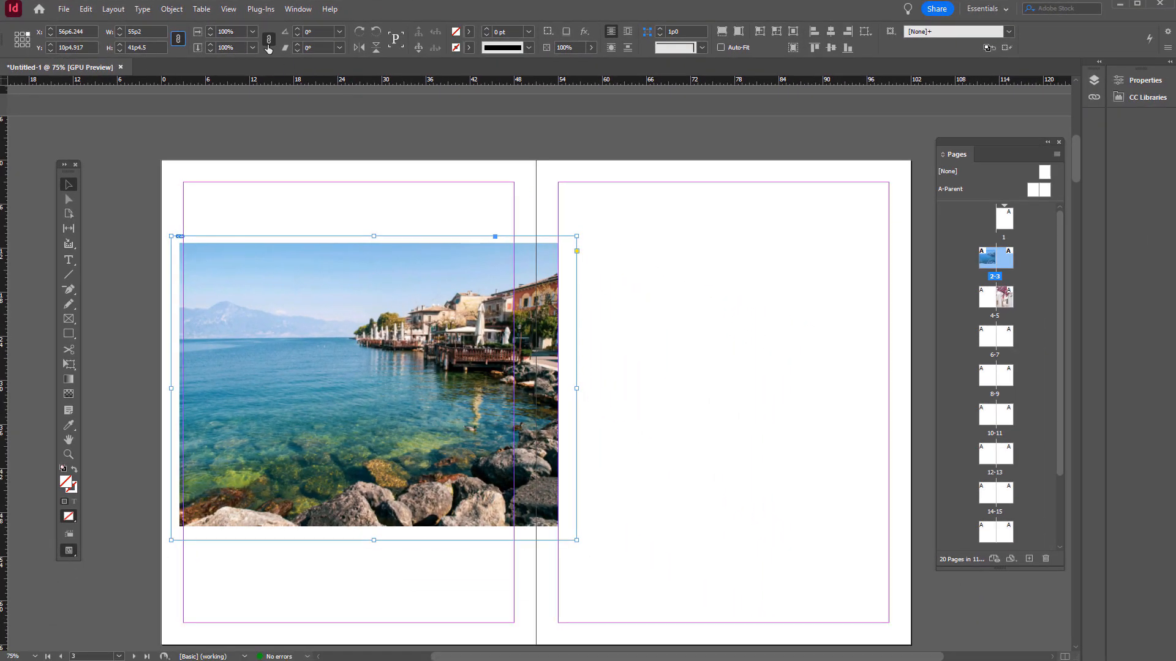
{"action": "left_click", "coordinate": [211, 28]}
{"action": "left_click", "coordinate": [211, 29]}
{"action": "left_click", "coordinate": [211, 29]}
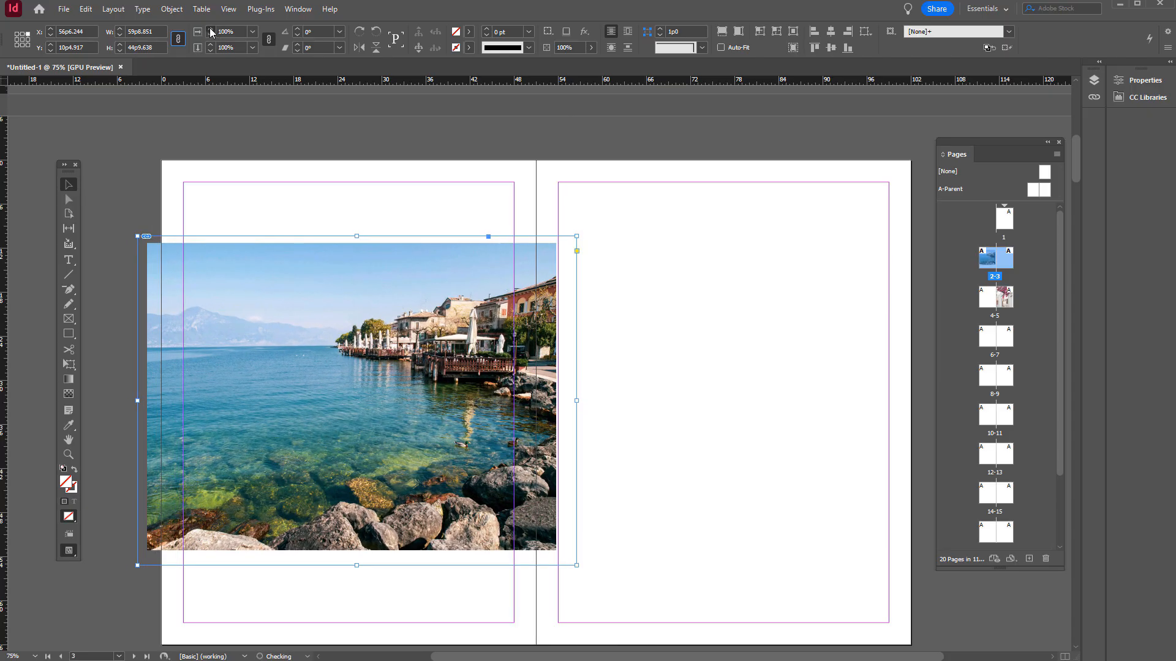
{"action": "left_click", "coordinate": [211, 29]}
{"action": "left_click", "coordinate": [210, 29]}
{"action": "left_click", "coordinate": [211, 28]}
{"action": "left_click", "coordinate": [211, 28]}
{"action": "left_click", "coordinate": [211, 29]}
{"action": "left_click", "coordinate": [211, 28]}
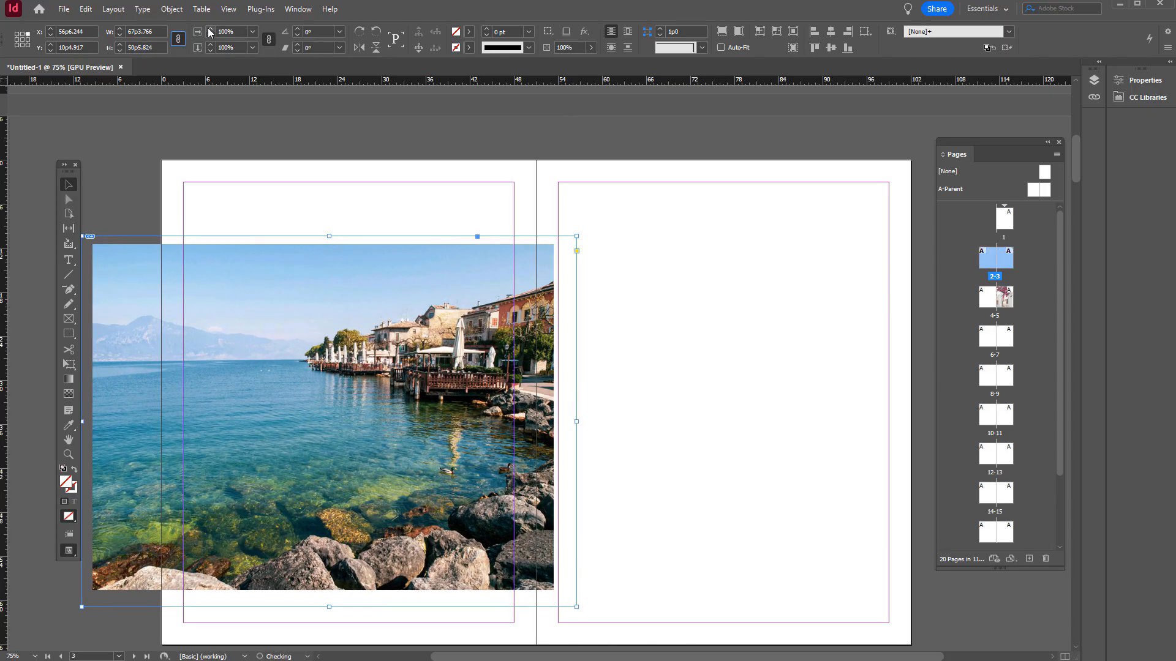
{"action": "left_click", "coordinate": [210, 29]}
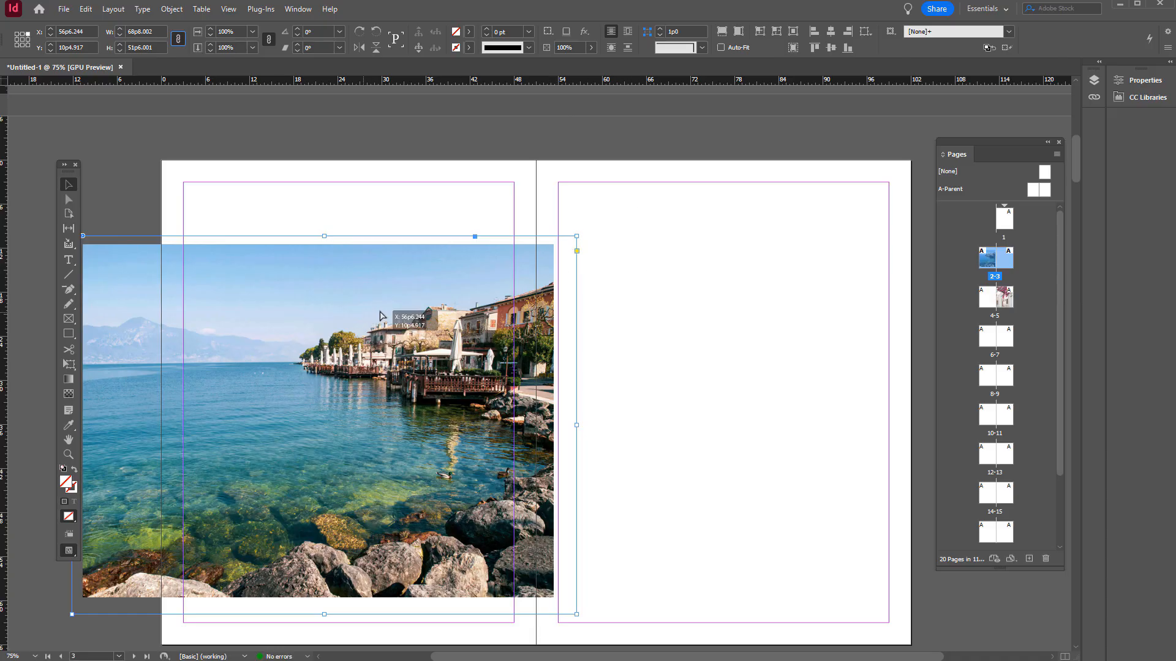
- Move the enlarged harbour photo across the spread with a centre reference point, placing it at about X 41p8, Y 33p7
{"action": "left_click_drag", "start_coordinate": [361, 318], "coordinate": [576, 317]}
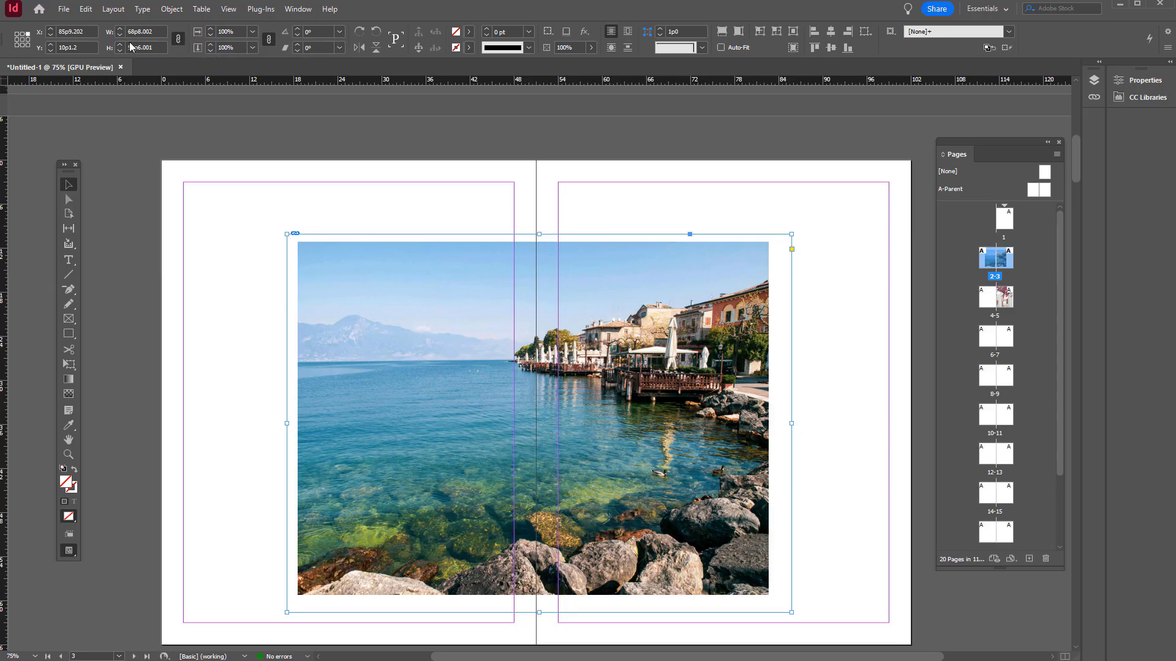
{"action": "left_click", "coordinate": [22, 40]}
{"action": "left_click_drag", "start_coordinate": [667, 281], "coordinate": [595, 263]}
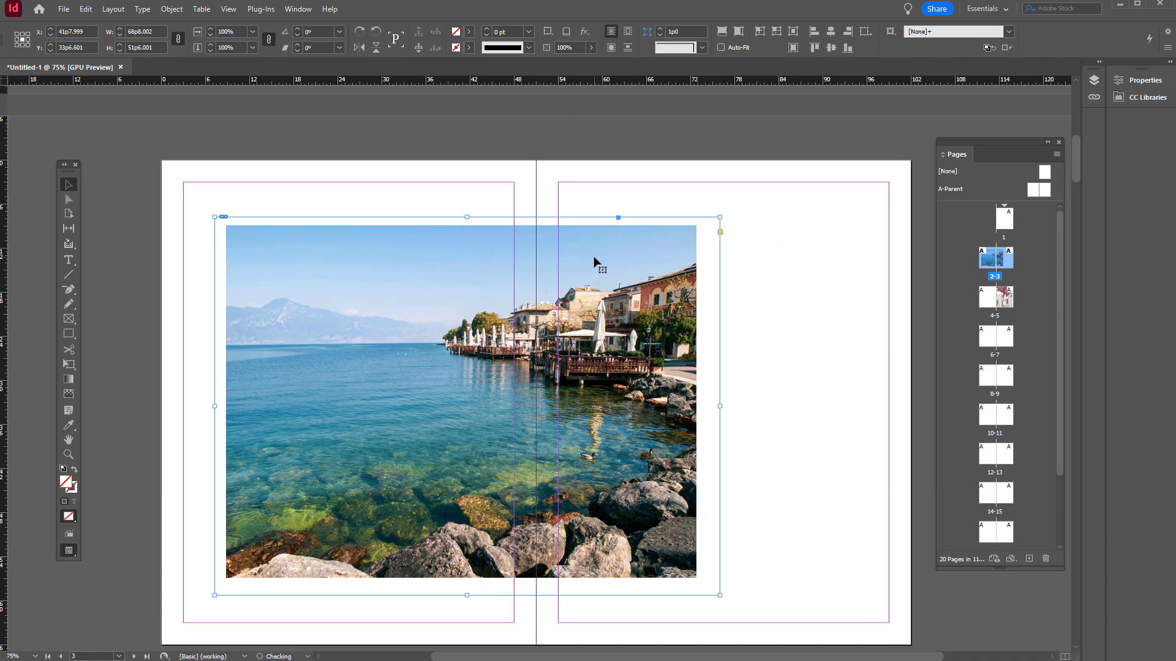
- Reselect the harbour photo's frame and shrink it from the bottom-right corner to about 66p by 50p
{"action": "left_click", "coordinate": [773, 409]}
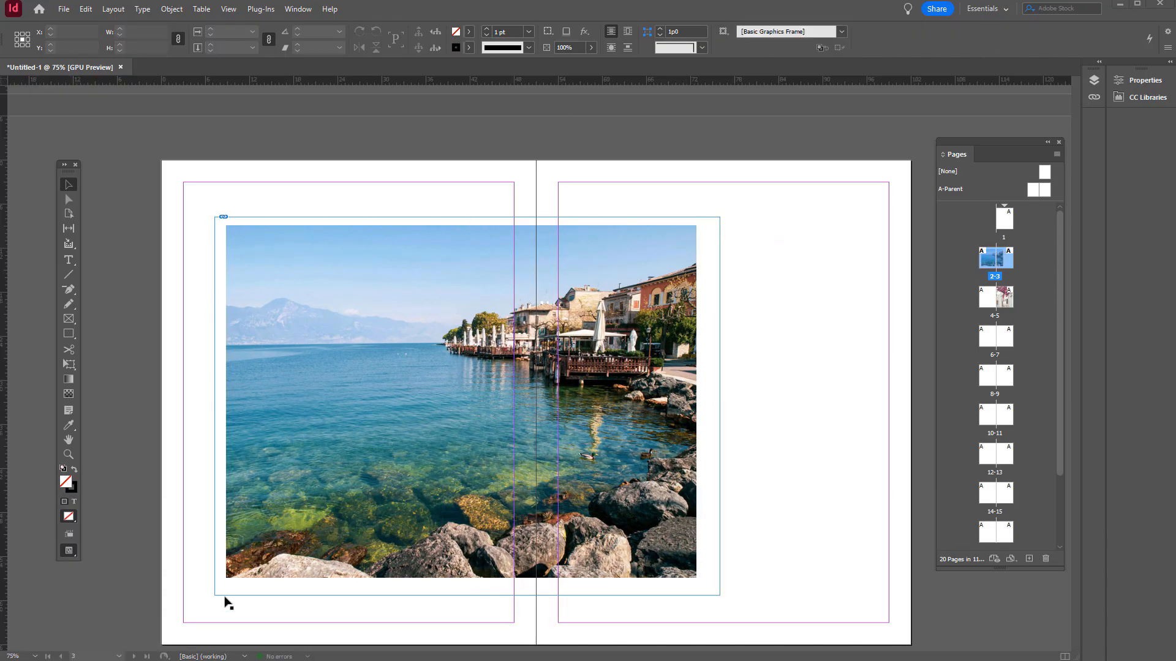
{"action": "left_click", "coordinate": [242, 590]}
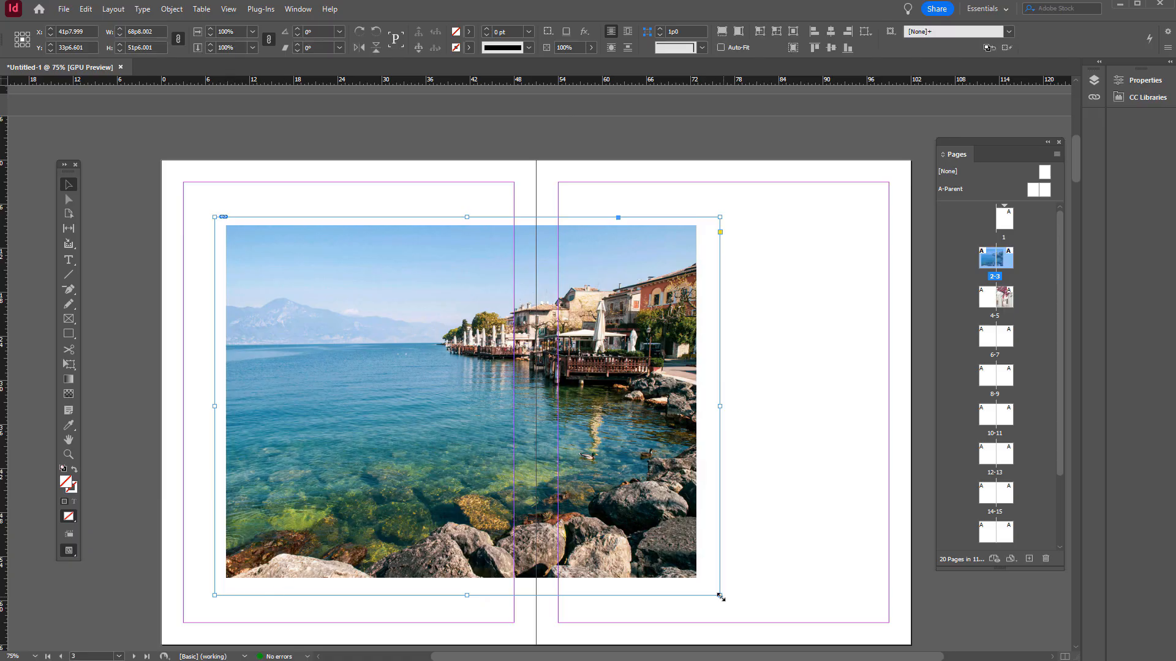
{"action": "mouse_move", "coordinate": [720, 595]}
{"action": "left_mouse_down"}
{"action": "mouse_move", "coordinate": [696, 577]}
{"action": "mouse_move", "coordinate": [705, 584]}
{"action": "left_mouse_up"}
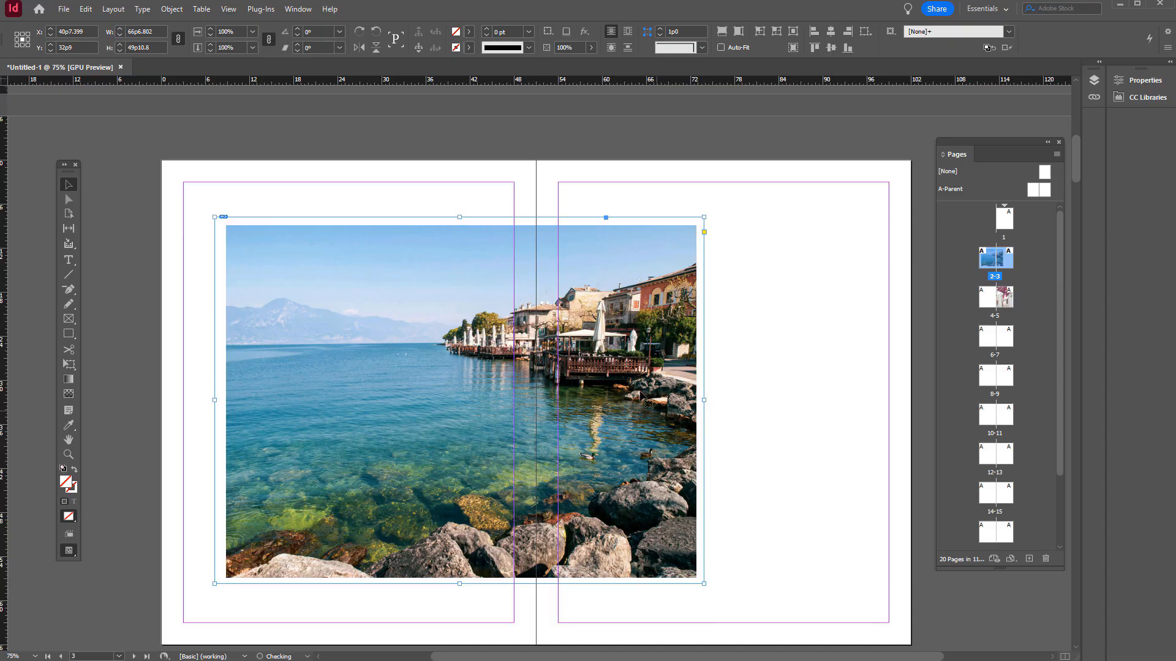
- Fit the frame to its content and move the harbour photo to about X 37p4, Y 28p10
{"action": "right_click", "coordinate": [586, 332]}
{"action": "mouse_move", "coordinate": [708, 505]}
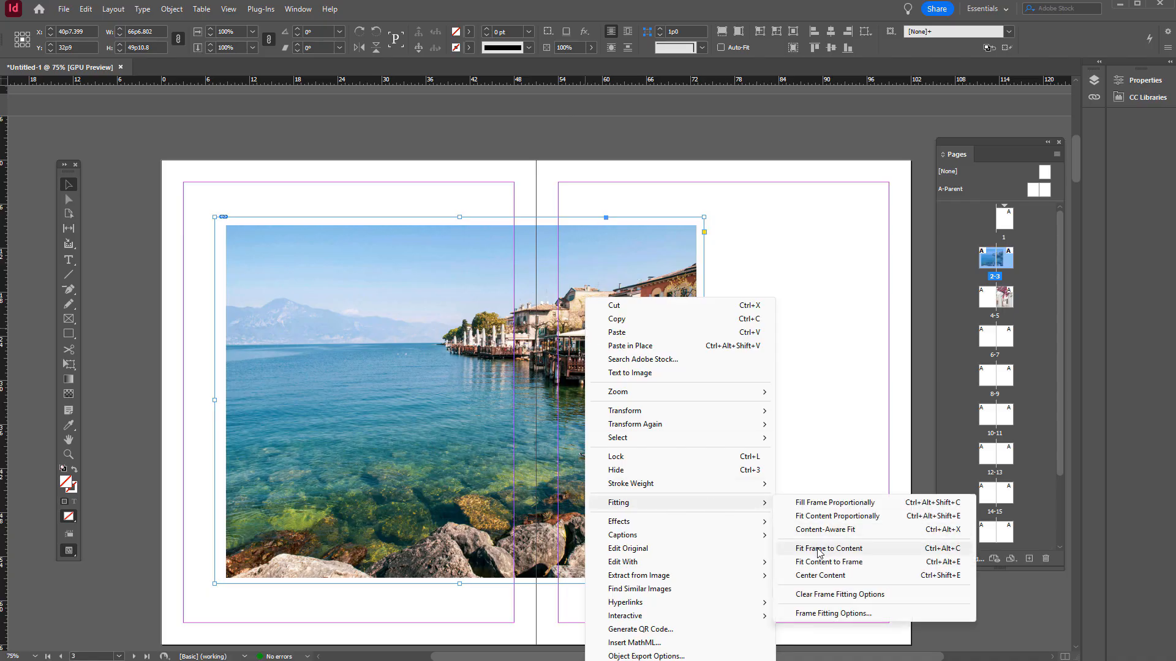
{"action": "left_click", "coordinate": [859, 550]}
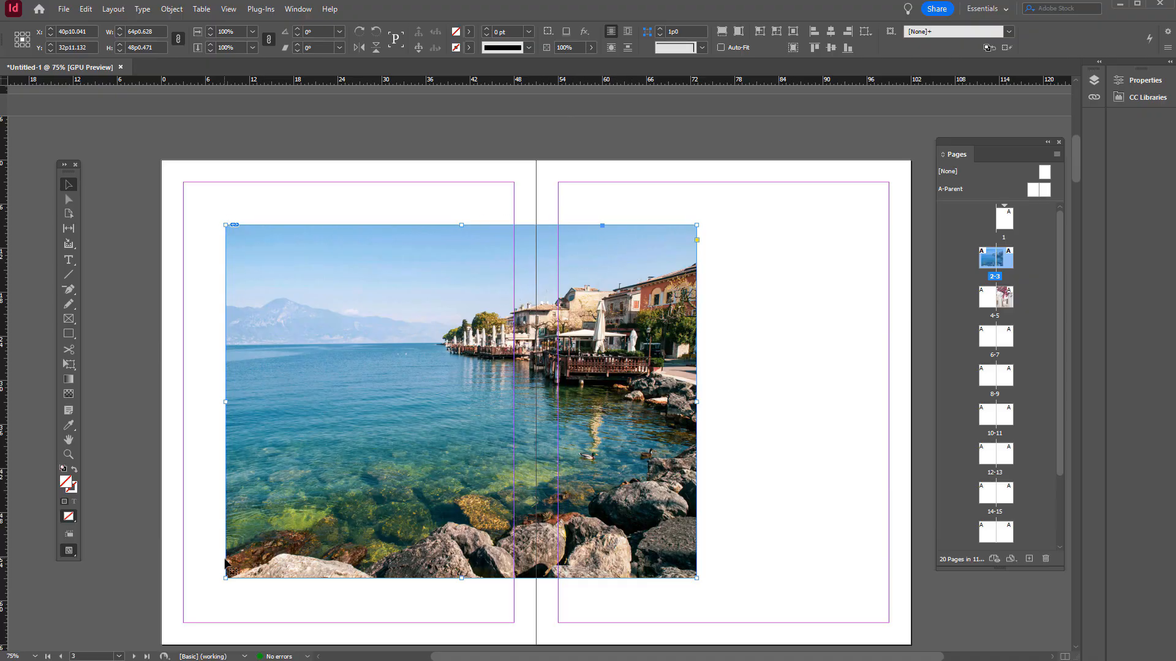
{"action": "left_click_drag", "start_coordinate": [653, 257], "coordinate": [695, 259]}
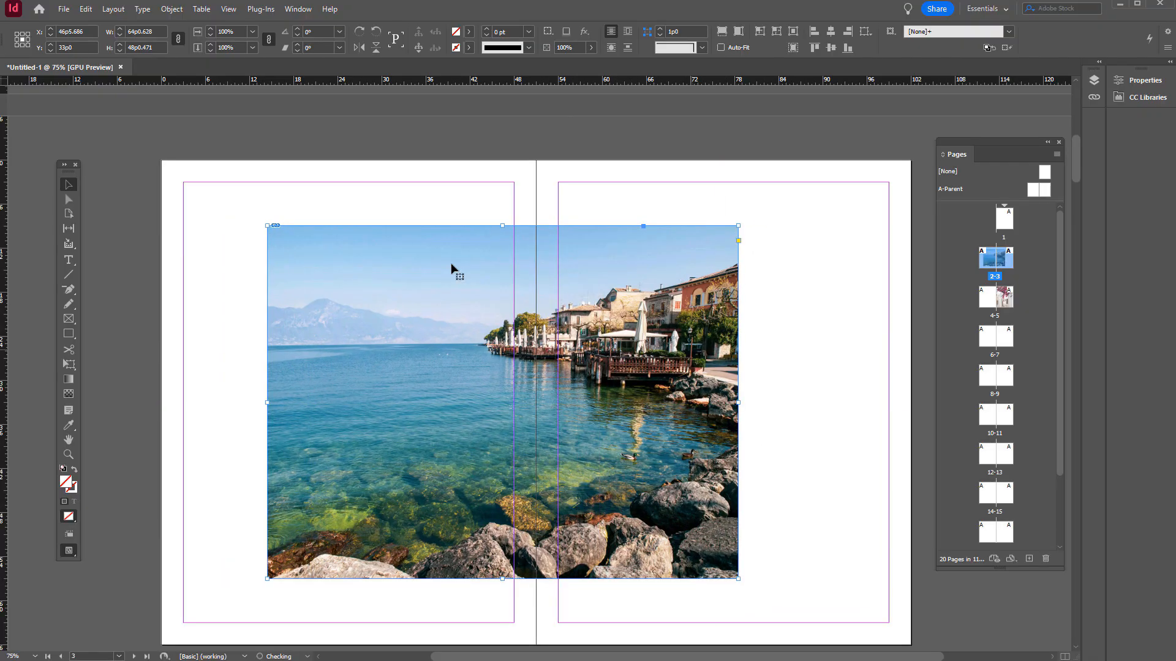
{"action": "left_click_drag", "start_coordinate": [425, 352], "coordinate": [357, 322]}
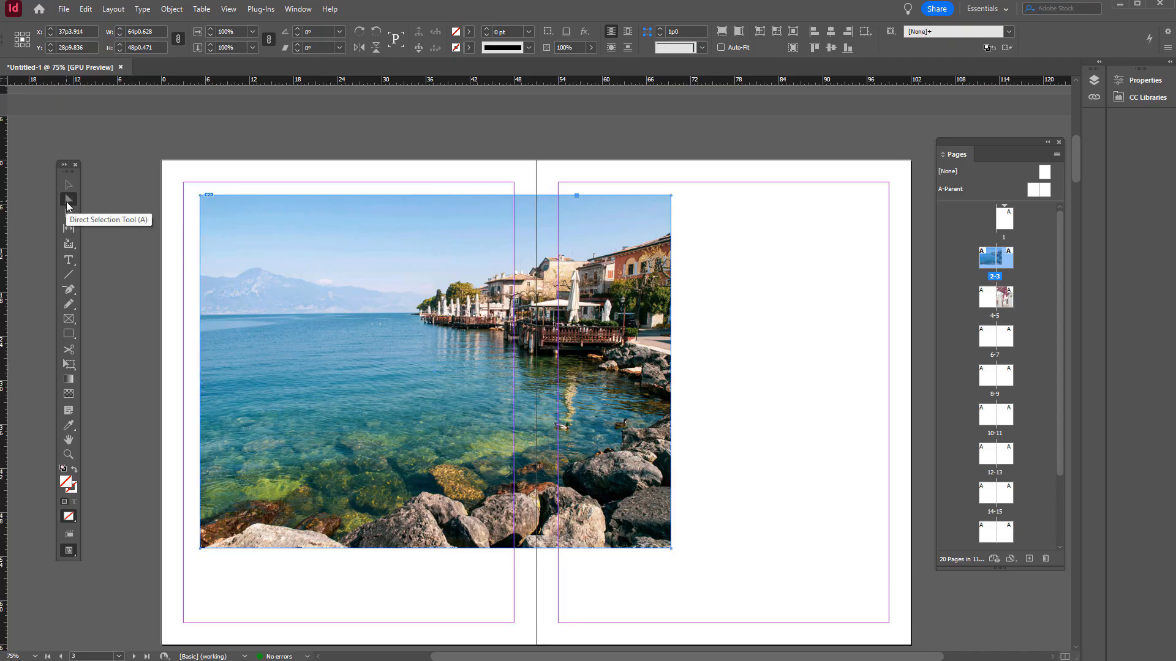
- With Direct Selection, move the frame's top-right corner to about X 51p0, Y 20p1 and shift its slanted top edge right and down
{"action": "left_click", "coordinate": [716, 215]}
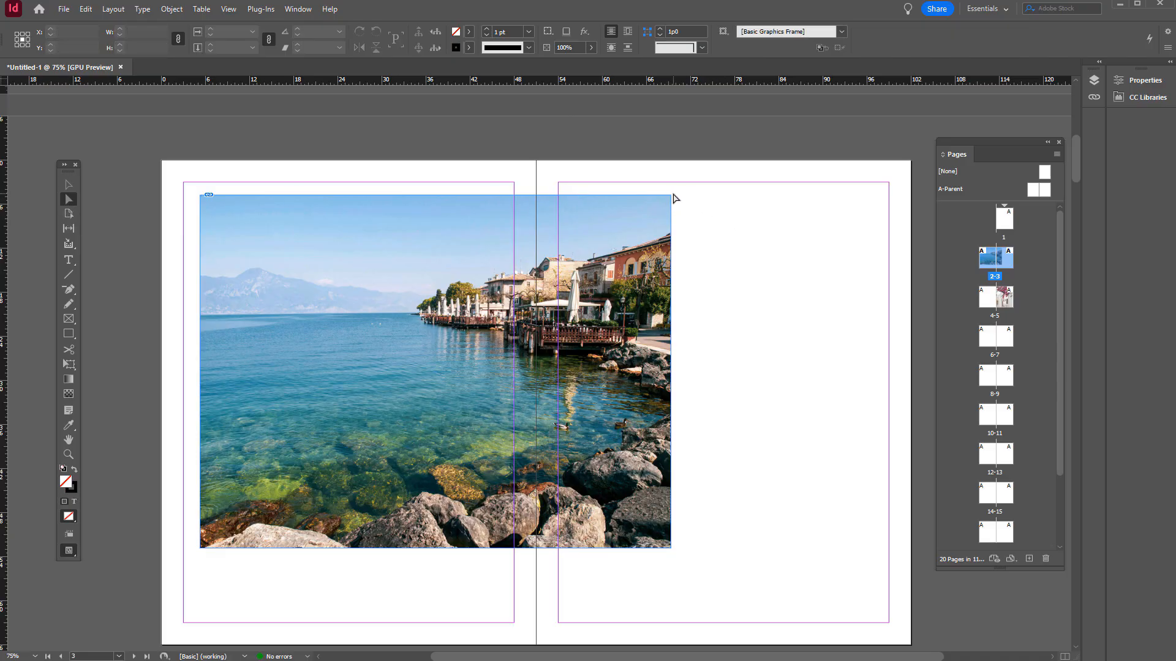
{"action": "left_click_drag", "start_coordinate": [671, 195], "coordinate": [537, 306]}
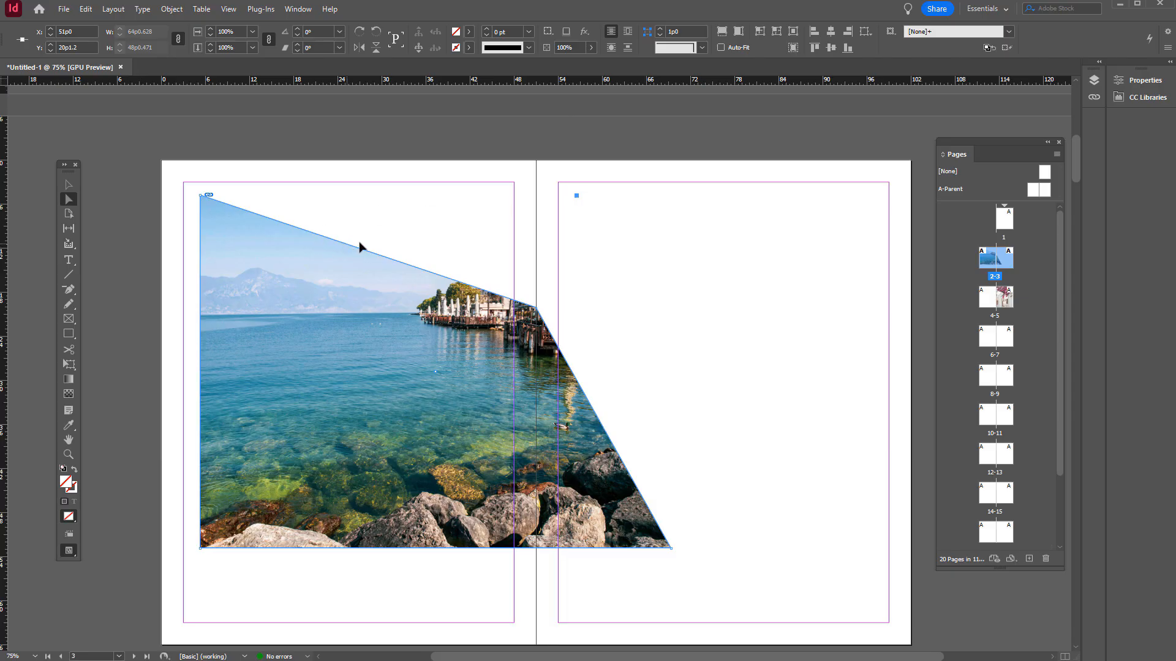
{"action": "left_click_drag", "start_coordinate": [359, 245], "coordinate": [389, 260]}
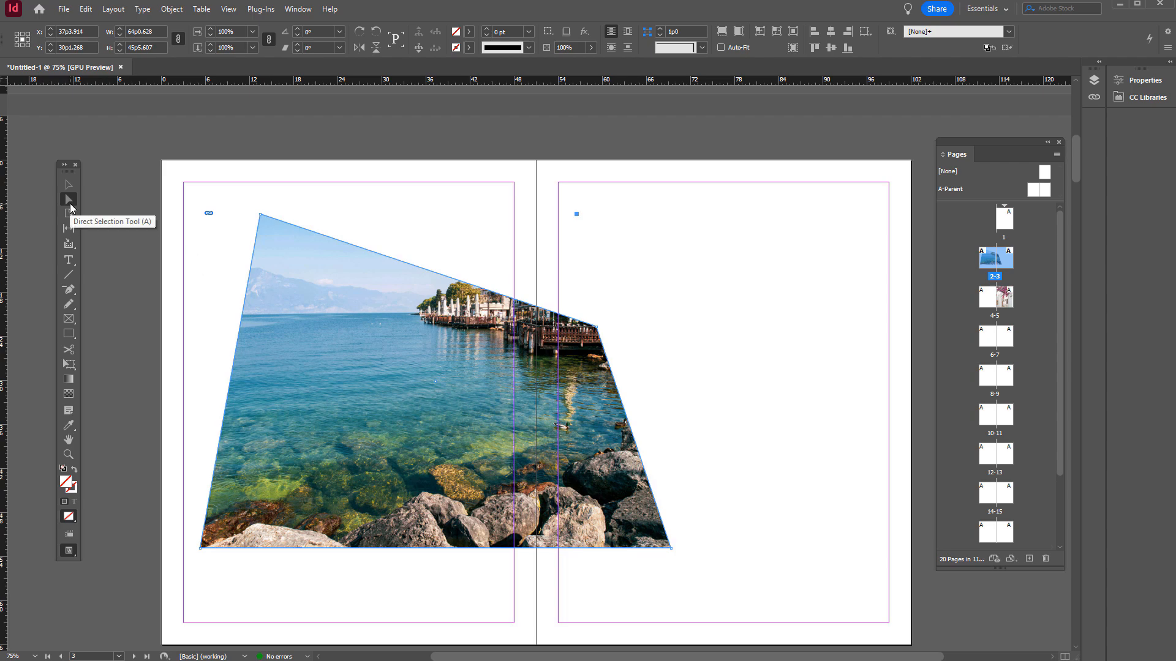
- Add an anchor point on the left edge of the harbour photo's frame at about X 9p11, Y 27p0
{"action": "left_click", "coordinate": [69, 289]}
{"action": "left_click", "coordinate": [101, 304]}
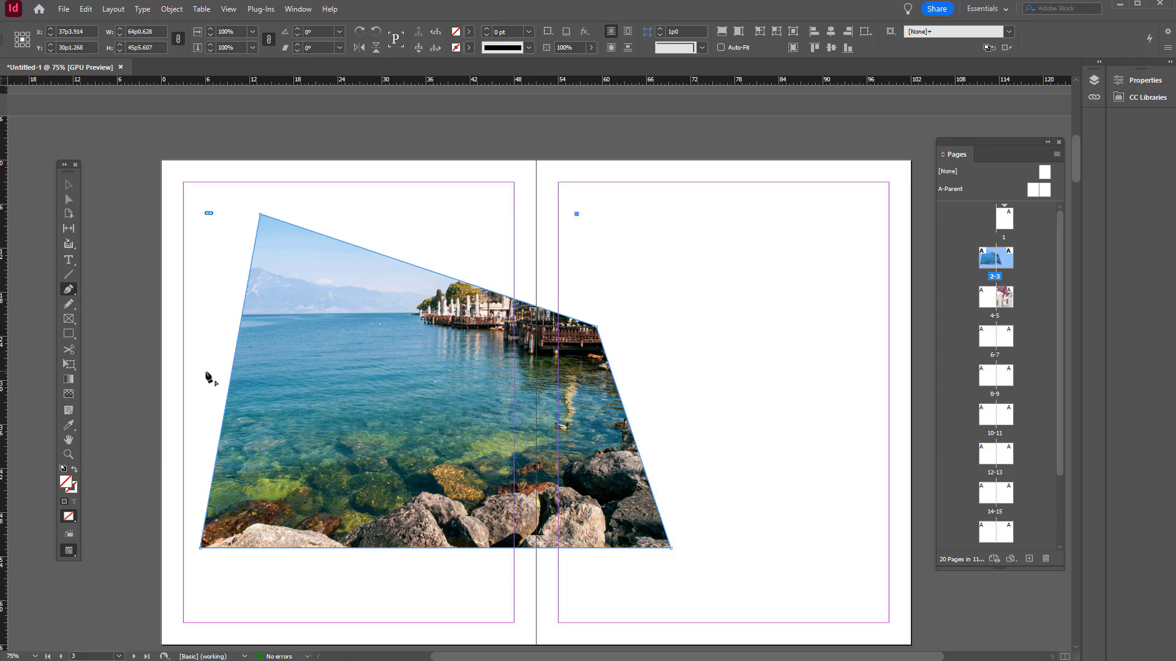
{"action": "left_click", "coordinate": [70, 291]}
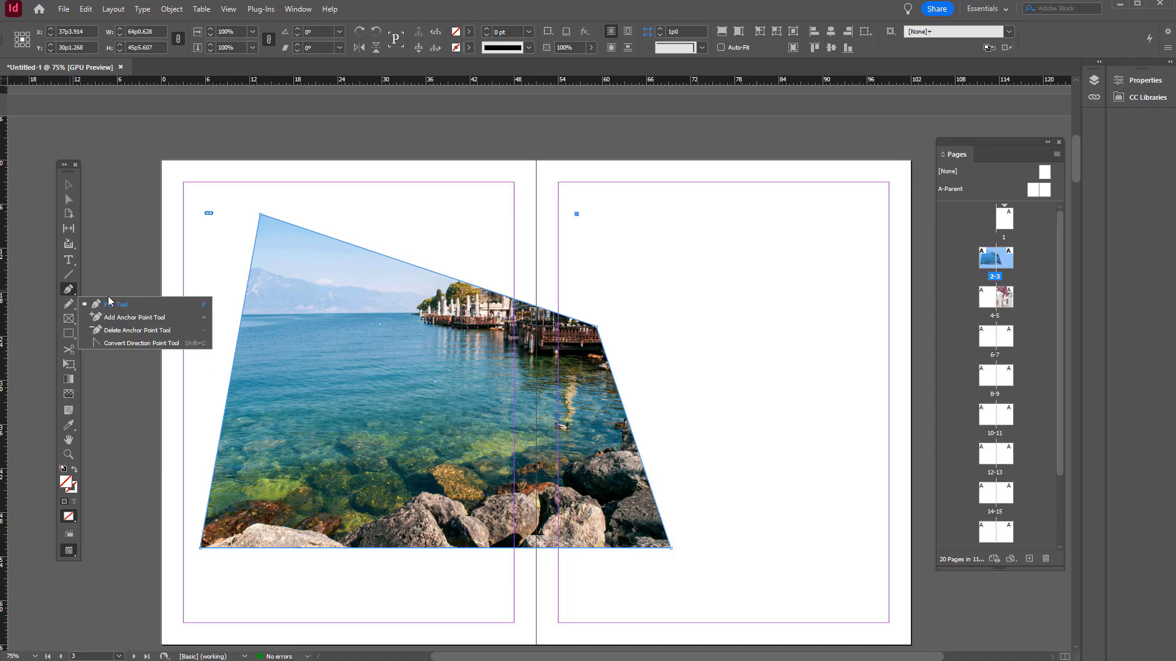
{"action": "left_click", "coordinate": [135, 318]}
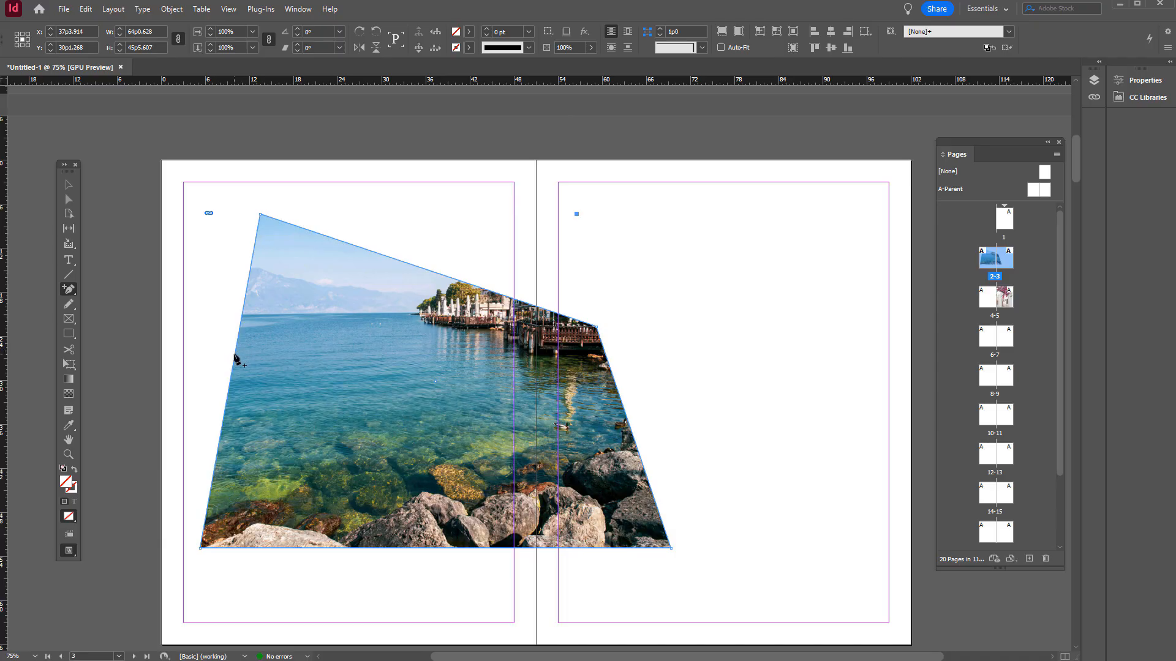
{"action": "left_click", "coordinate": [236, 359]}
- Pull the frame's bottom-left corner inward and move the added left-edge anchor point to about X 9p11, Y 25p8
{"action": "key", "text": "a"}
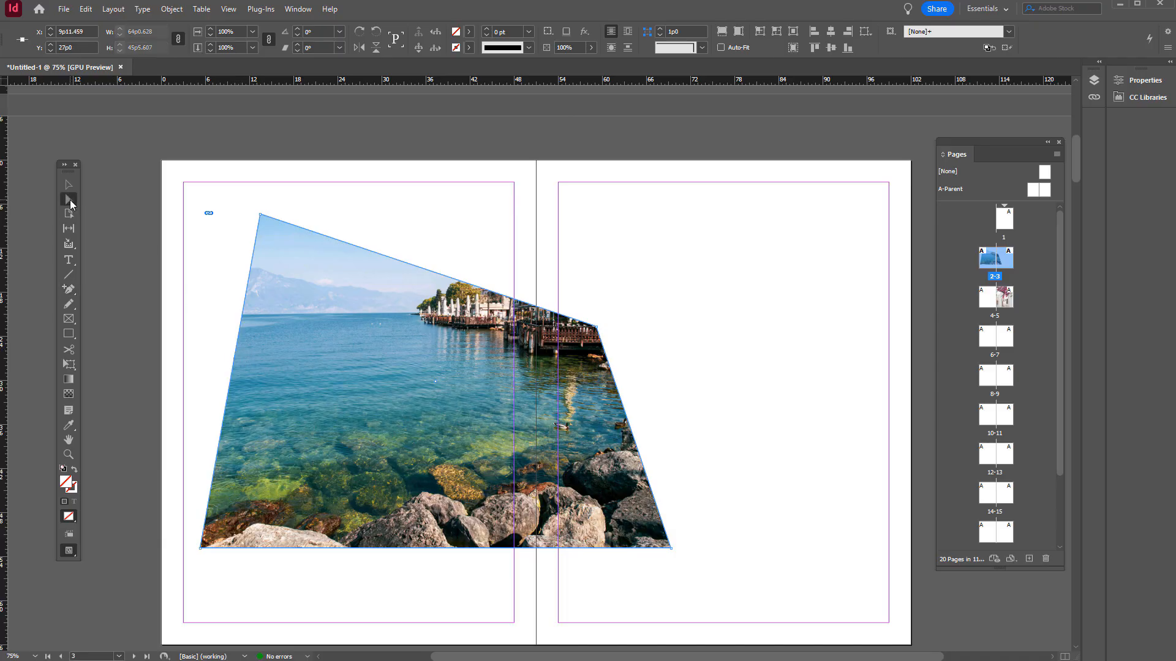
{"action": "left_click", "coordinate": [236, 361]}
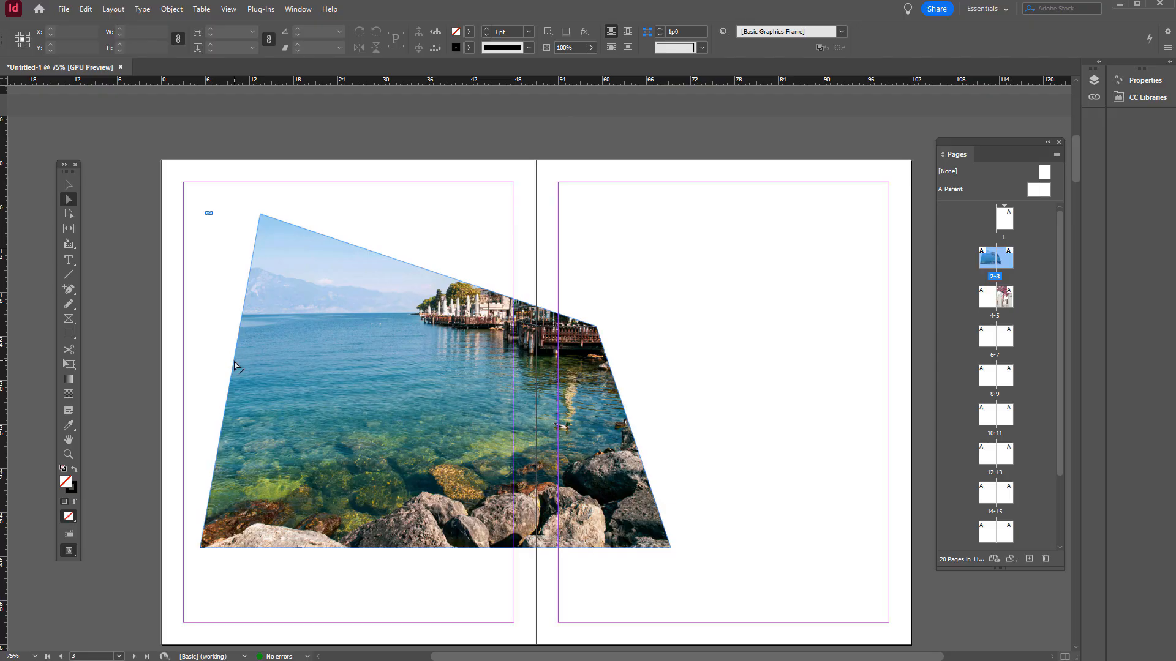
{"action": "left_click_drag", "start_coordinate": [234, 365], "coordinate": [257, 355]}
{"action": "left_click_drag", "start_coordinate": [175, 539], "coordinate": [221, 510]}
{"action": "left_click_drag", "start_coordinate": [256, 354], "coordinate": [233, 349]}
- Go to the blank spread containing page 7 and open the Place dialog showing the image folder
{"action": "scroll", "coordinate": [648, 403], "scroll_direction": "up", "scroll_amount": 1}
{"action": "scroll", "coordinate": [643, 413], "scroll_direction": "down", "scroll_amount": 15}
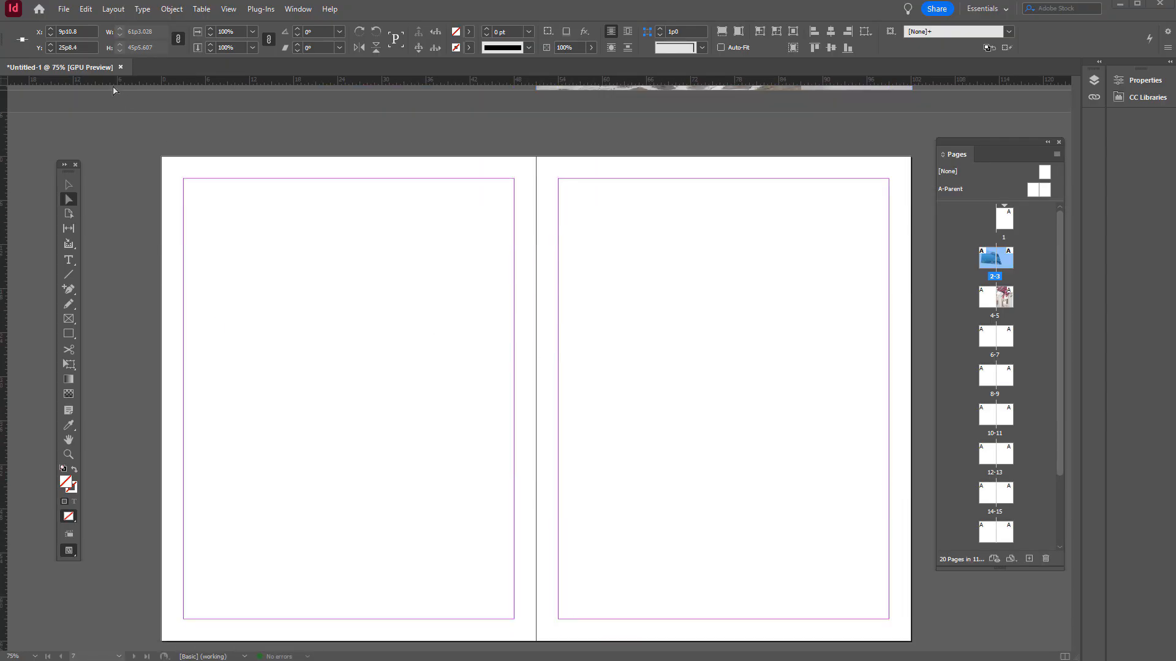
{"action": "left_click", "coordinate": [63, 8]}
{"action": "left_click", "coordinate": [86, 168]}
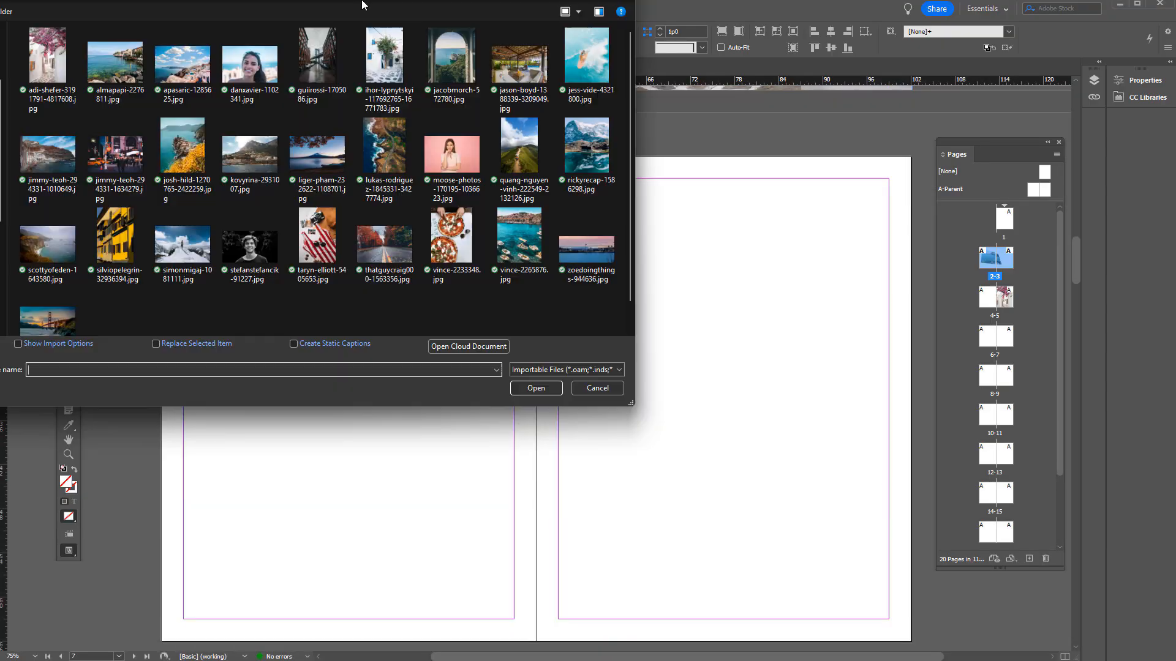
- Try selecting five separate photos in the image folder, and a whole block of neighbouring photos
{"action": "left_click", "coordinate": [196, 97]}
{"action": "left_click", "coordinate": [309, 75], "text": "ctrl"}
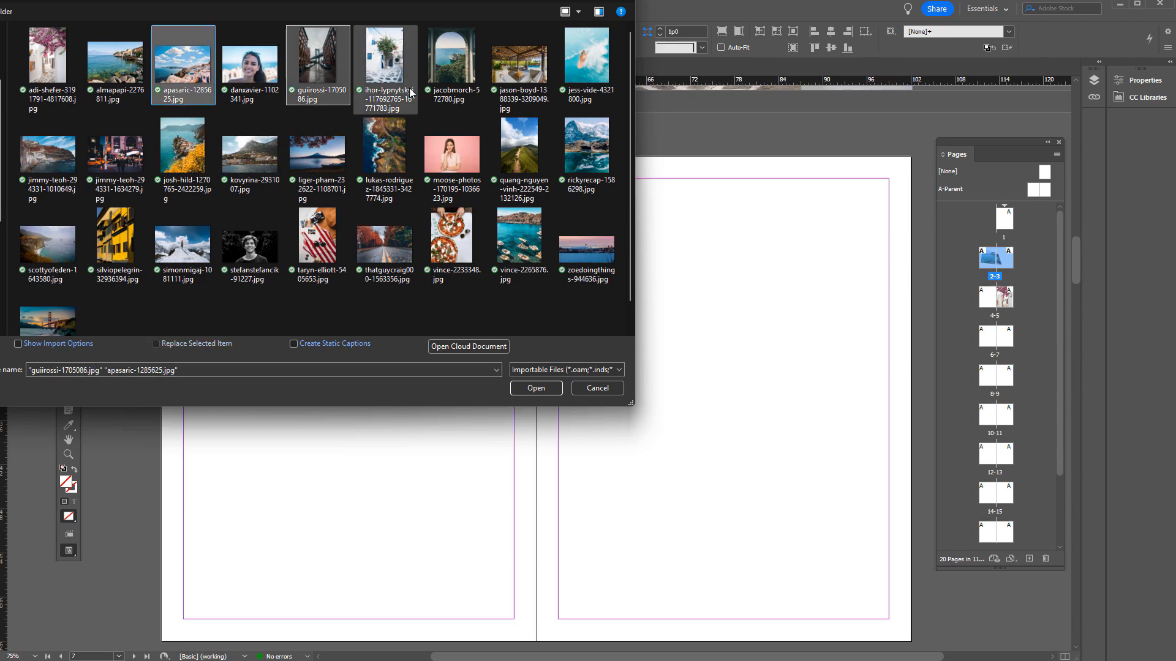
{"action": "left_click", "coordinate": [452, 64], "text": "ctrl"}
{"action": "left_click", "coordinate": [386, 153], "text": "ctrl"}
{"action": "left_click", "coordinate": [249, 156], "text": "ctrl"}
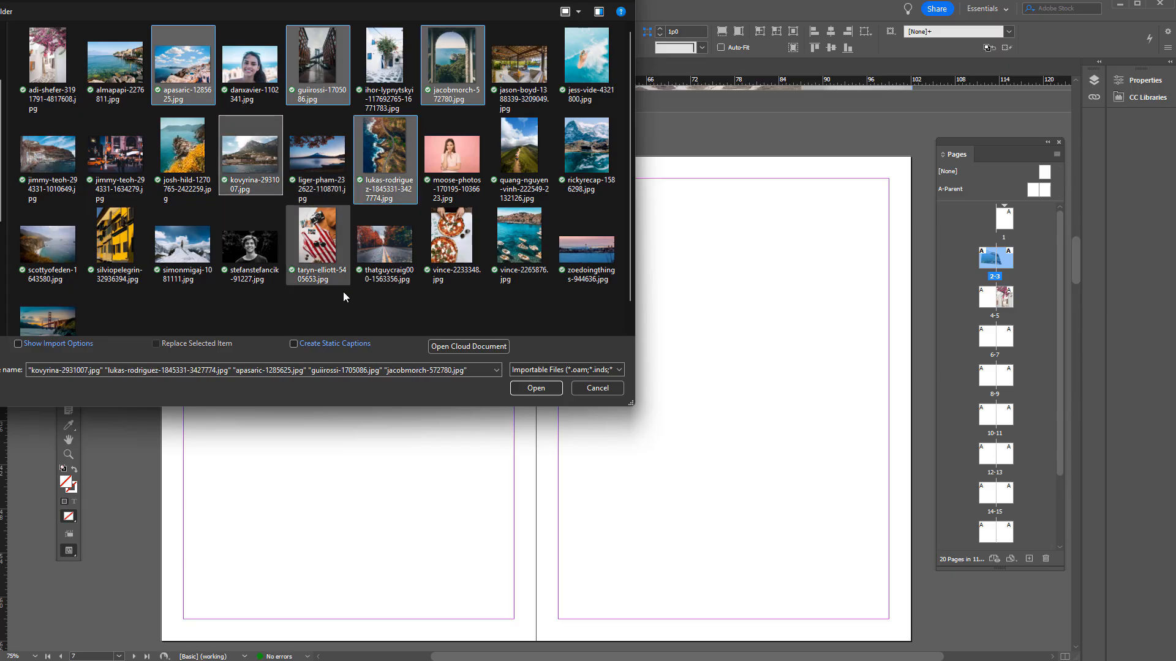
{"action": "left_click_drag", "start_coordinate": [481, 315], "coordinate": [132, 70]}
- Load the eight neighbouring photos from almapapi-2276811.jpg to jess-vide-4321800.jpg for placing
{"action": "left_click", "coordinate": [262, 313]}
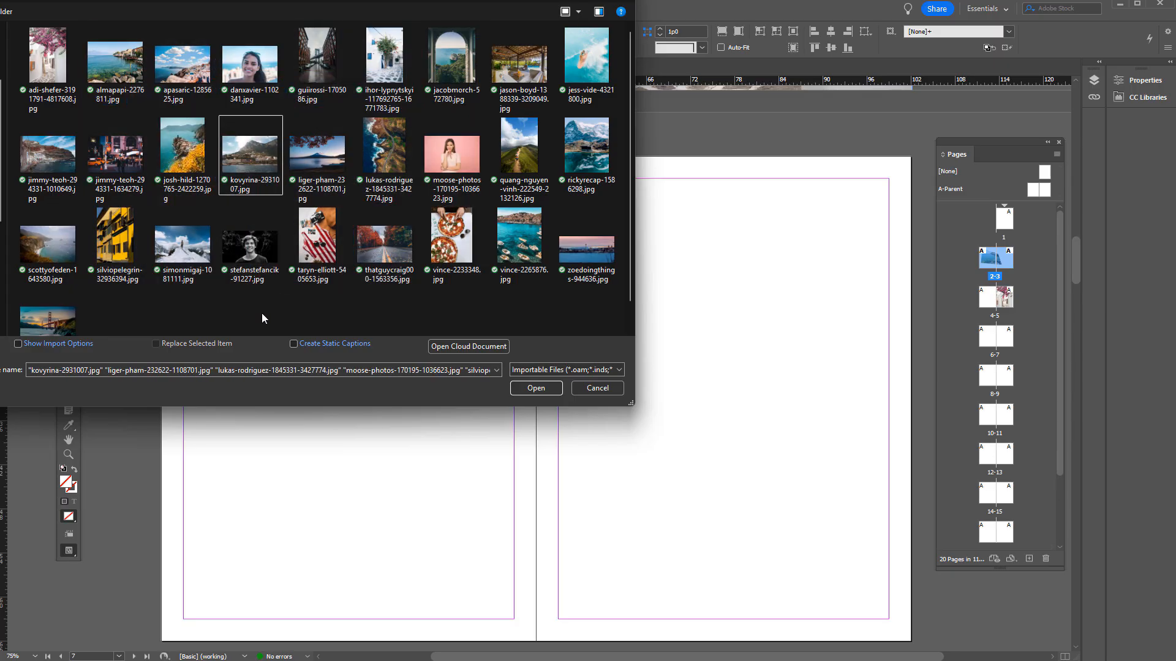
{"action": "left_click", "coordinate": [54, 69], "text": "shift"}
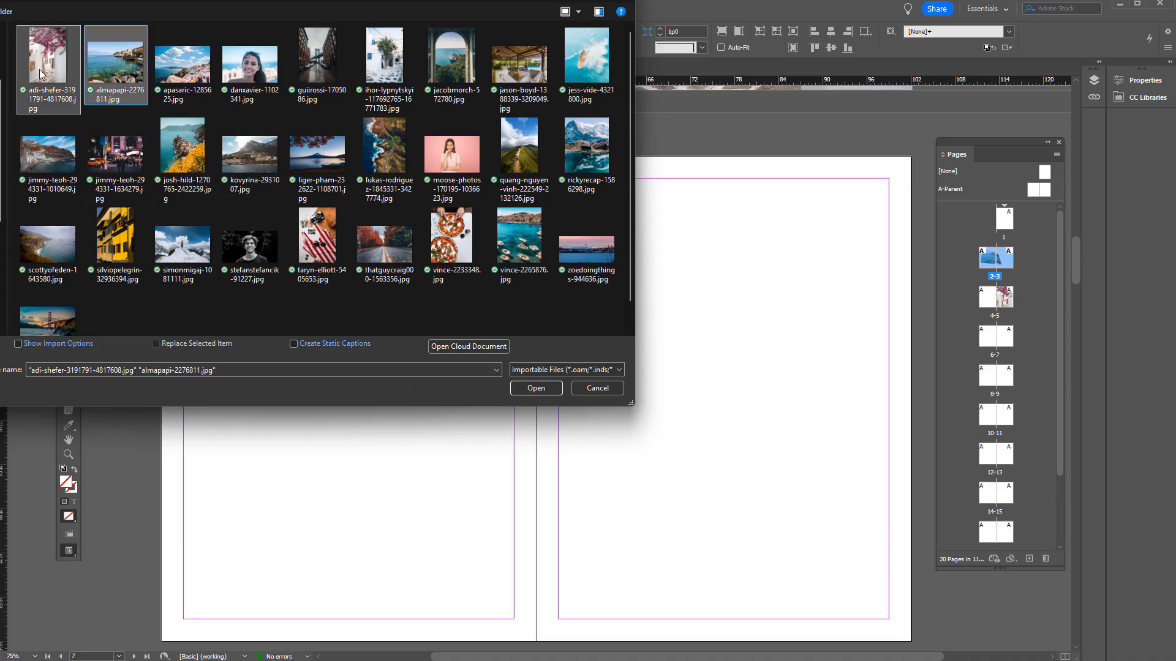
{"action": "left_click", "coordinate": [586, 76], "text": "shift"}
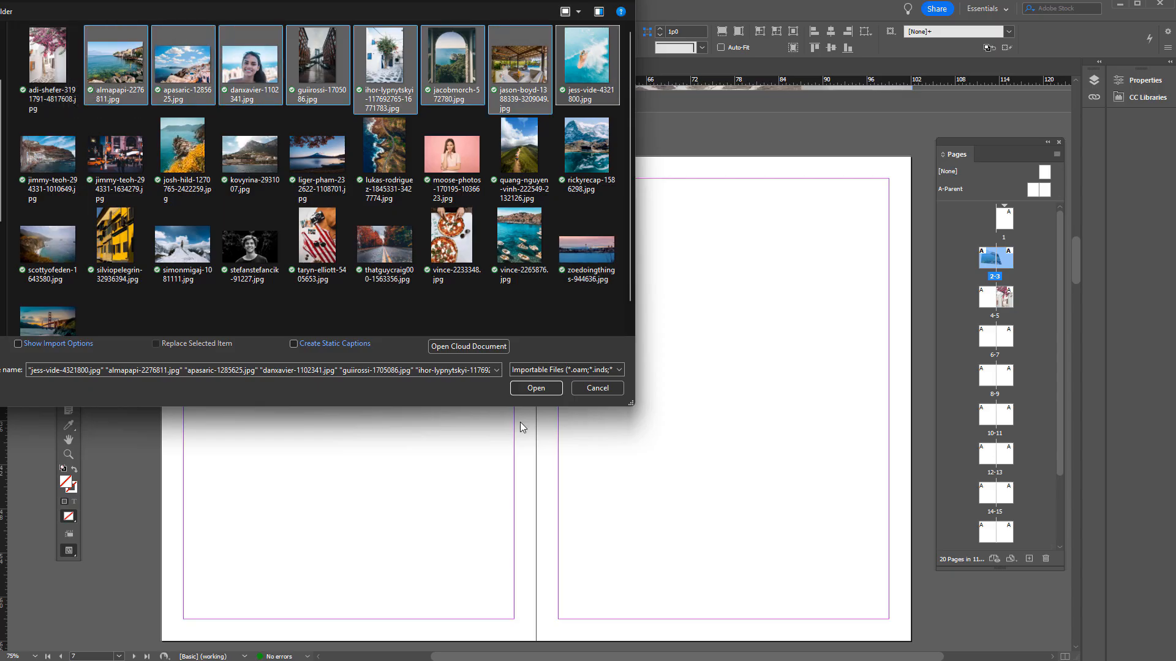
{"action": "left_click", "coordinate": [541, 390]}
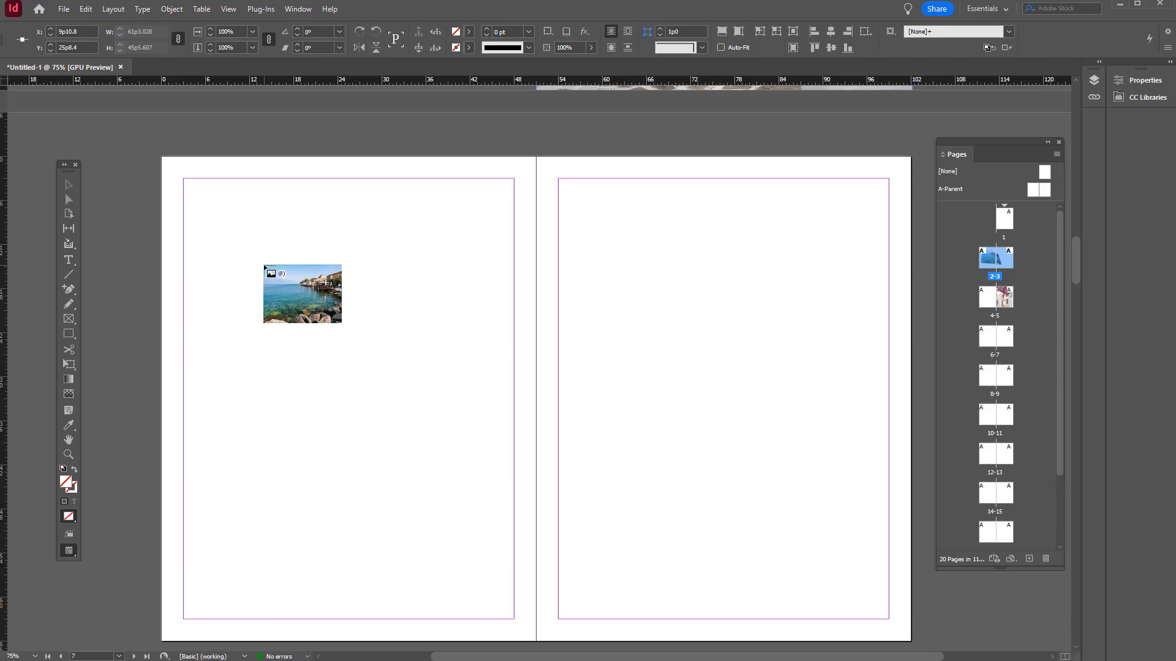
- Cycle through the loaded images to the smiling woman's portrait and place it about 25p wide in the upper-left area of page 6
{"action": "key", "text": "Right"}
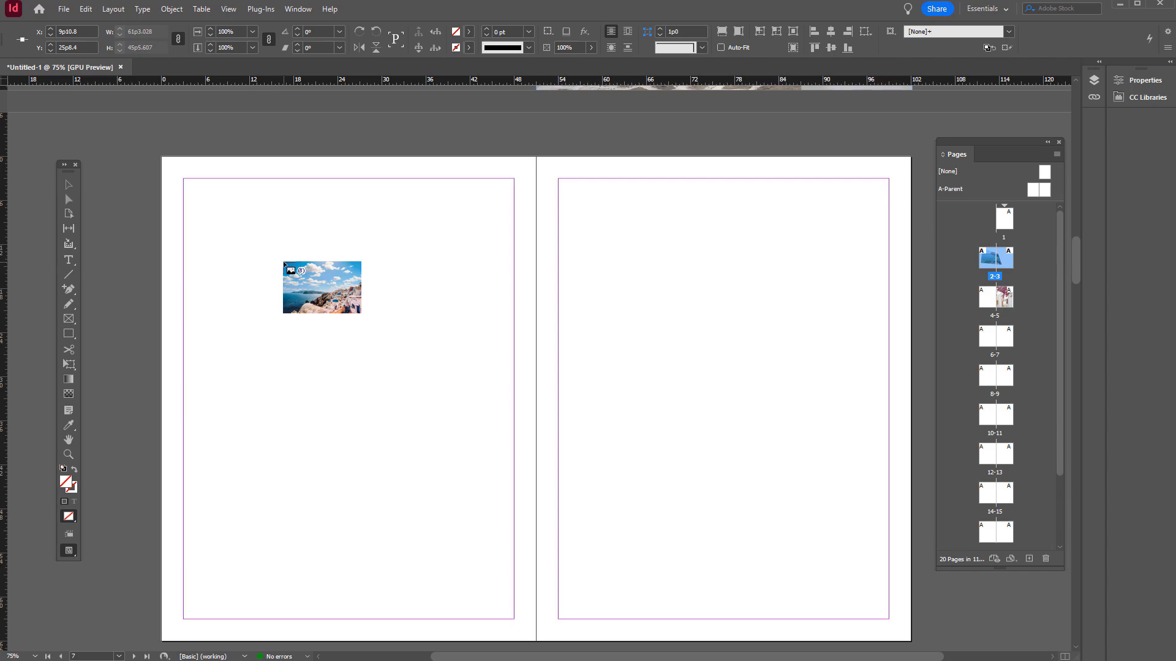
{"action": "key", "text": "Right"}
{"action": "key", "text": "Right"}
{"action": "key", "text": "Right"}
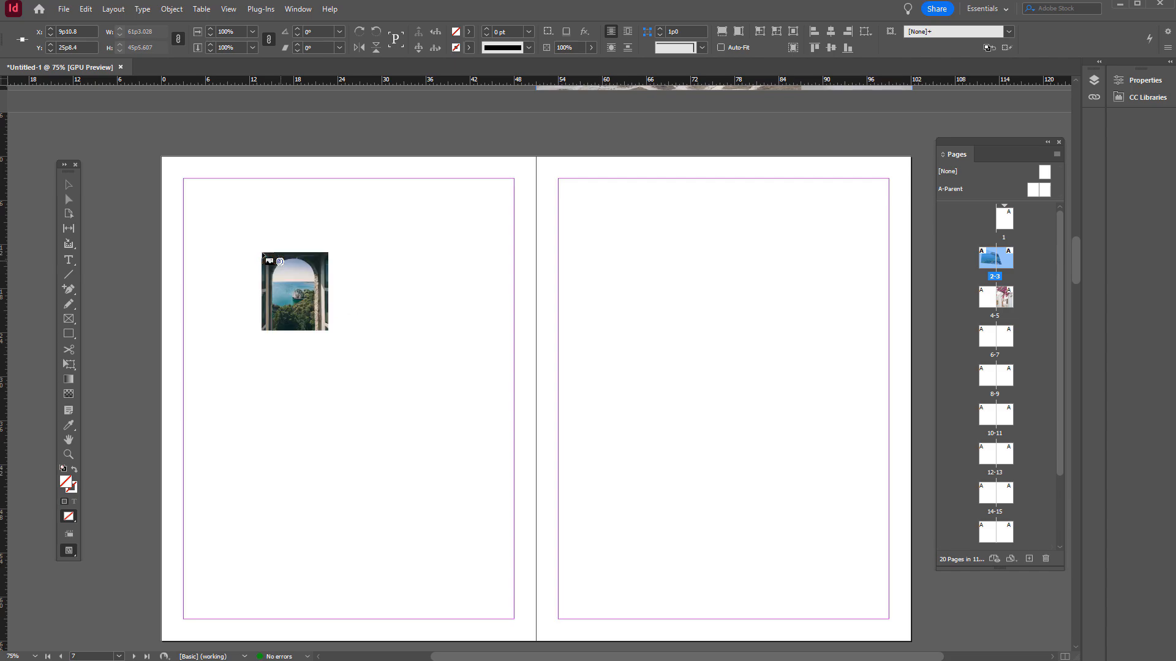
{"action": "key", "text": "Right"}
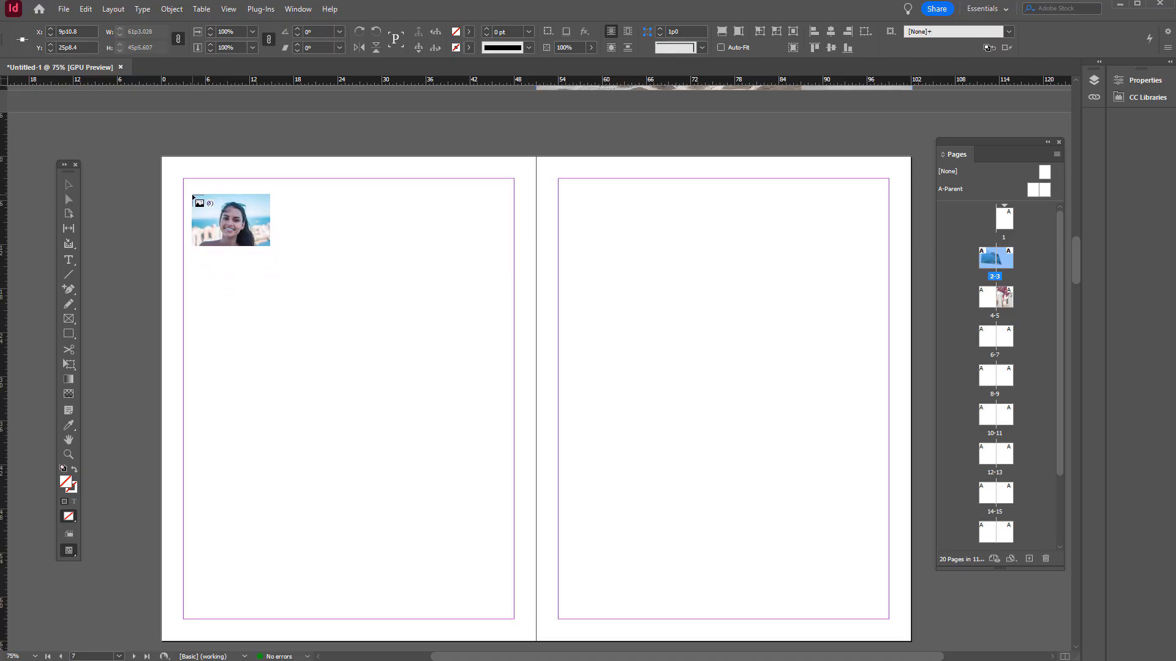
{"action": "left_click_drag", "start_coordinate": [192, 195], "coordinate": [379, 345]}
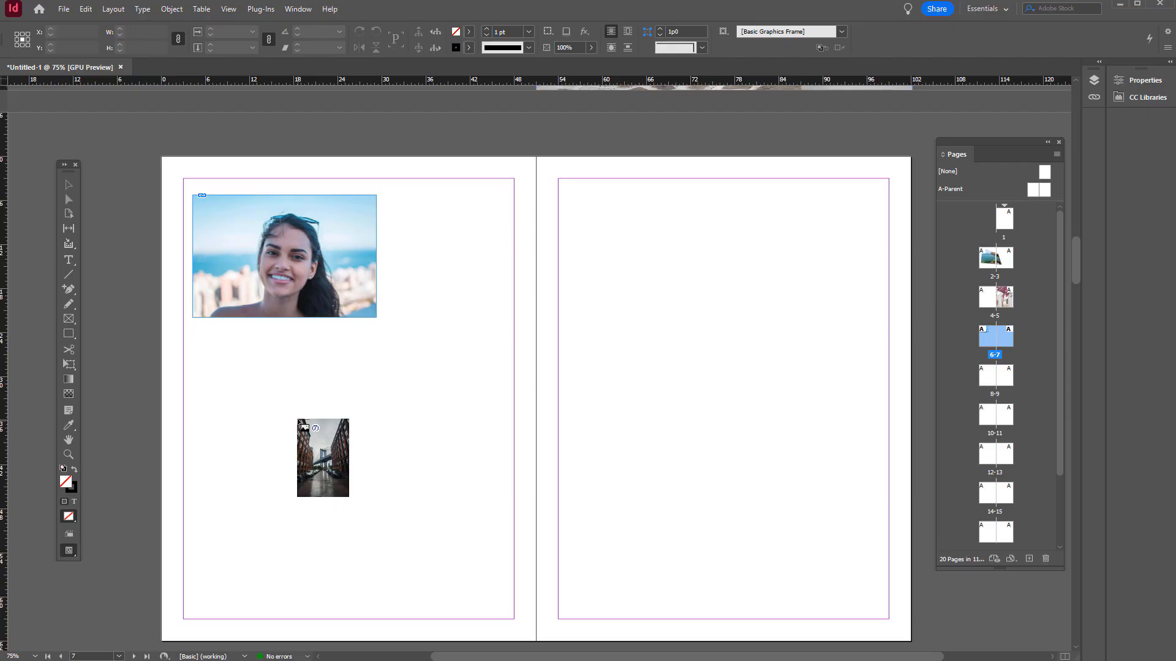
- Skip the bridge photo and place the arched window, patio and surfer images about 25p wide, forming a two-by-two arrangement with the portrait
{"action": "key", "text": "Right"}
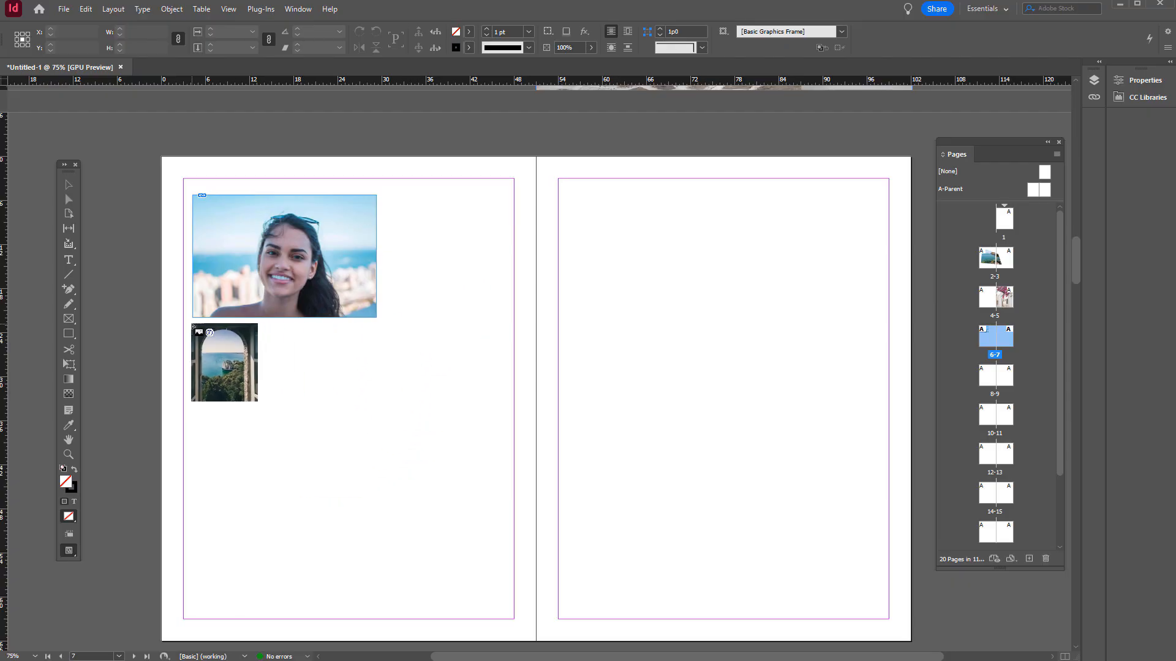
{"action": "mouse_move", "coordinate": [192, 325]}
{"action": "left_mouse_down"}
{"action": "mouse_move", "coordinate": [381, 466]}
{"action": "mouse_move", "coordinate": [378, 478]}
{"action": "left_mouse_up"}
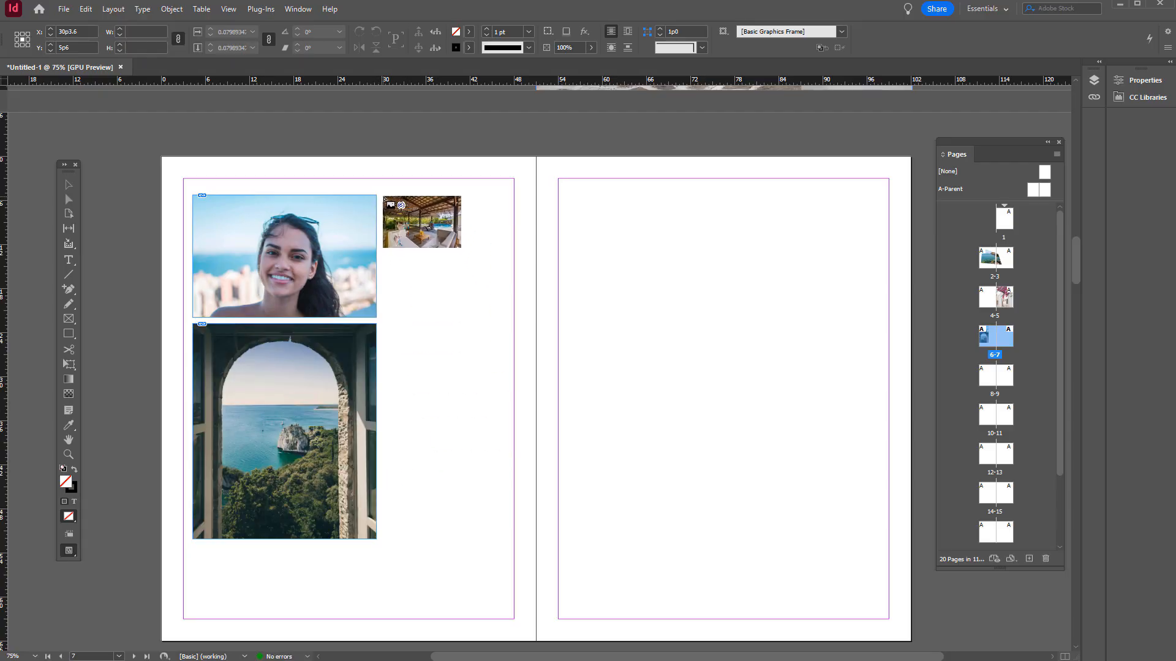
{"action": "left_click_drag", "start_coordinate": [383, 197], "coordinate": [474, 318]}
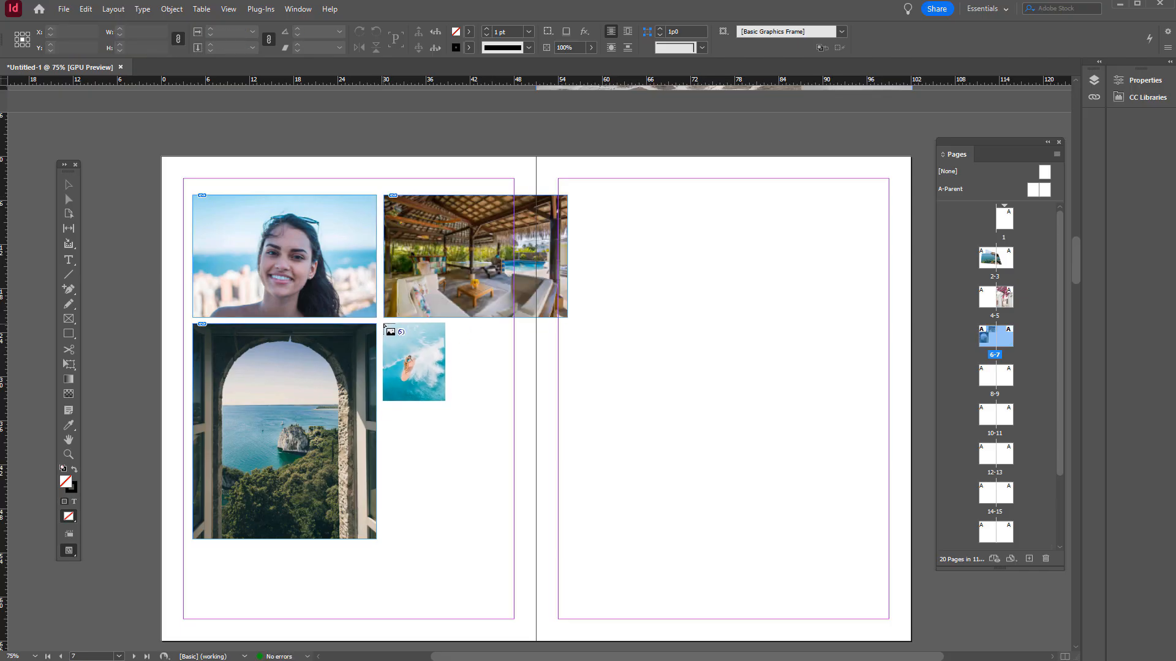
{"action": "left_click_drag", "start_coordinate": [385, 325], "coordinate": [568, 553]}
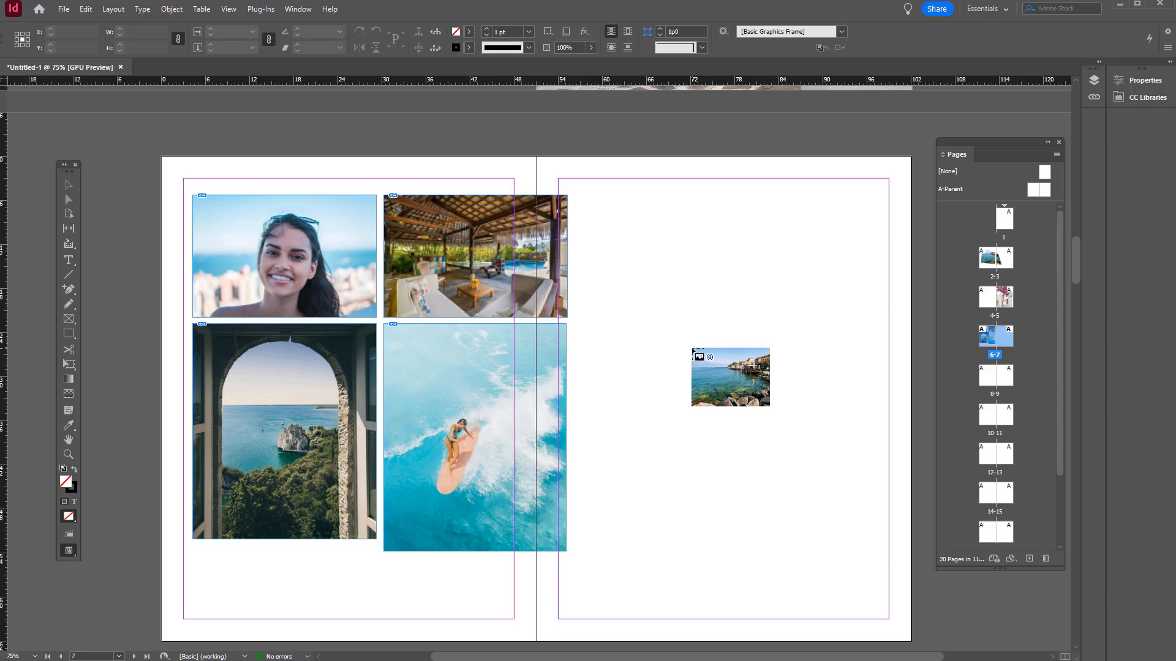
- Place the remaining four images together as a three-column grid on page 7, about 36p6 wide
{"action": "key", "text": "ctrl+shift"}
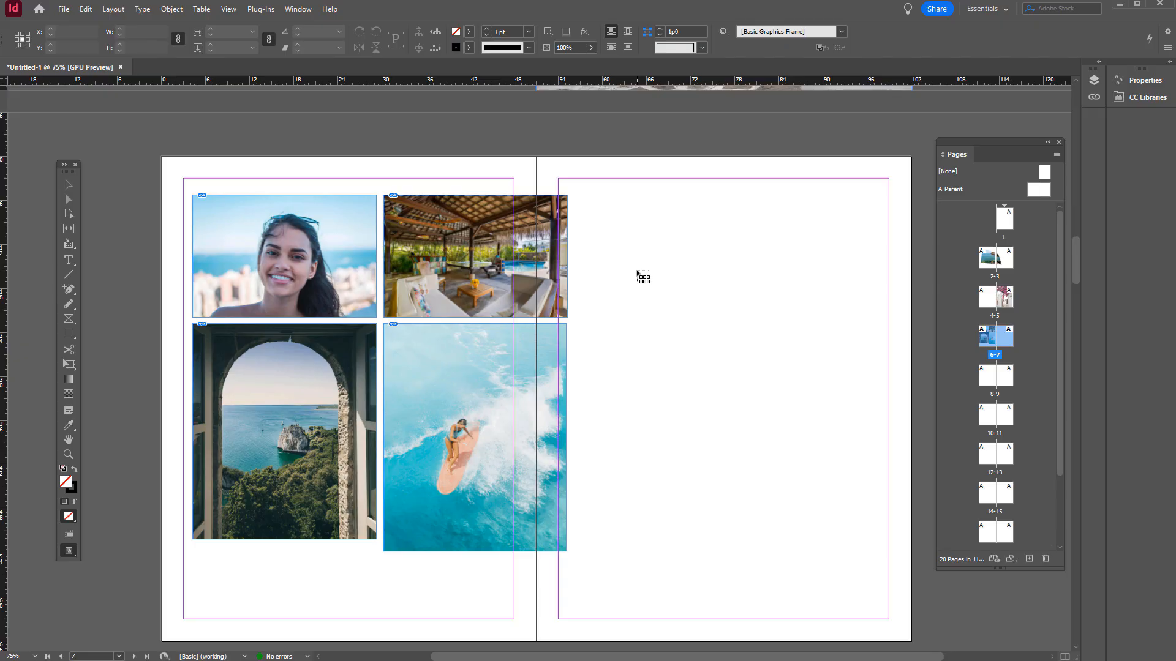
{"action": "left_click_drag", "start_coordinate": [597, 229], "coordinate": [864, 463]}
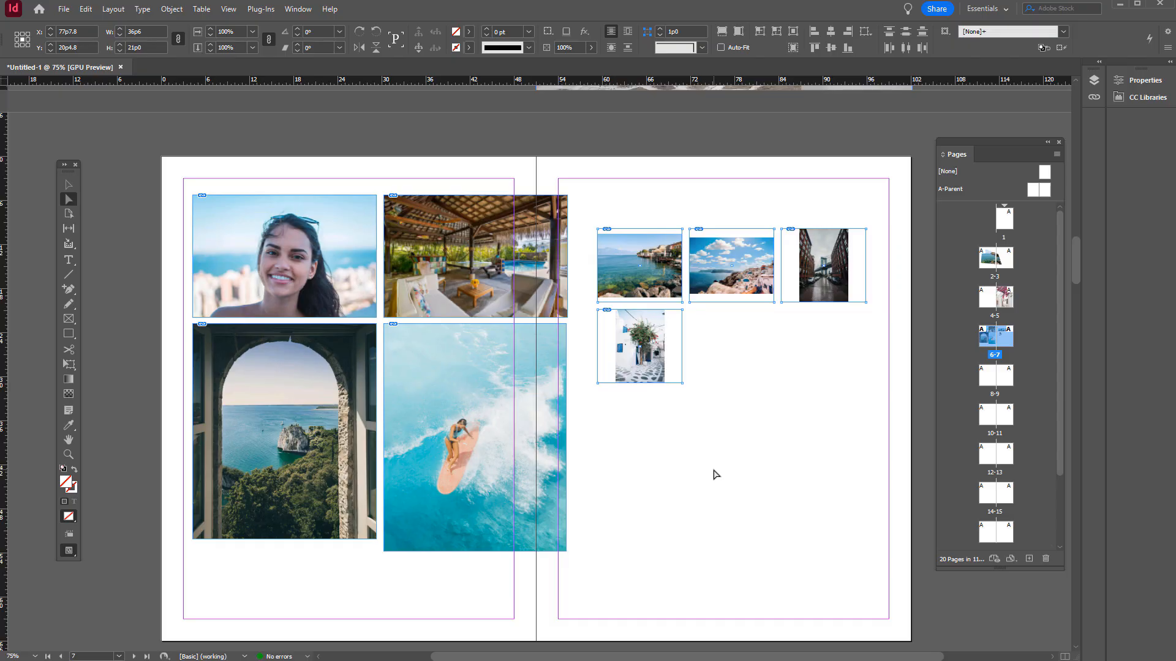
{"action": "left_click", "coordinate": [715, 474]}
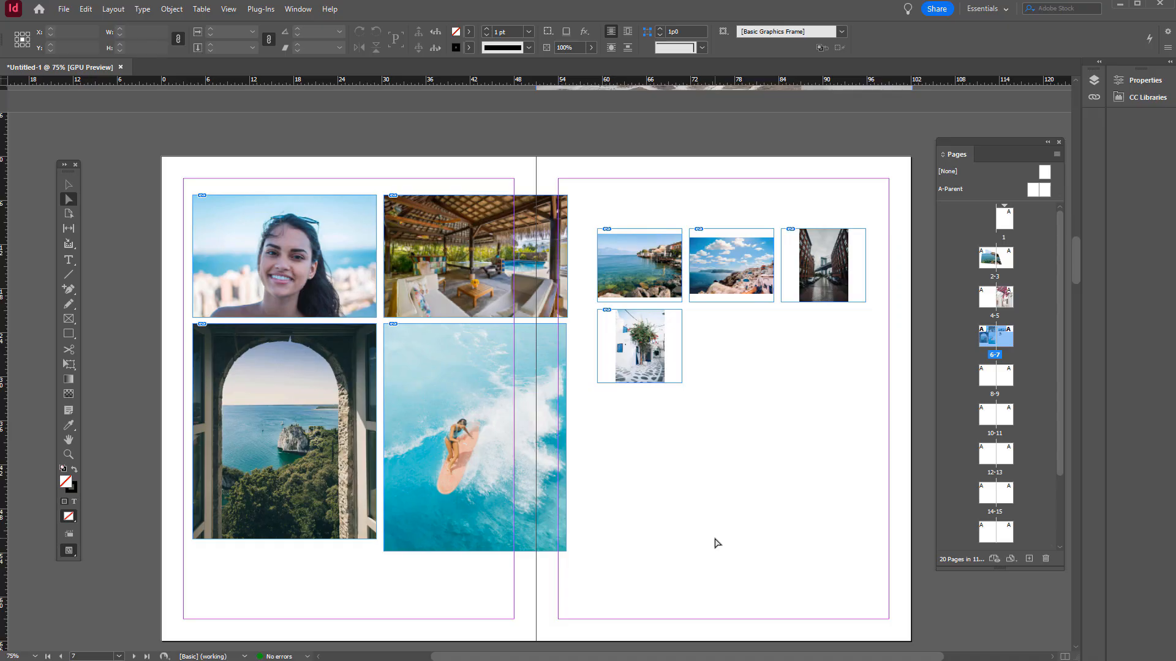
- Group the four large photos that start on page 6
{"action": "left_click_drag", "start_coordinate": [239, 168], "coordinate": [497, 453]}
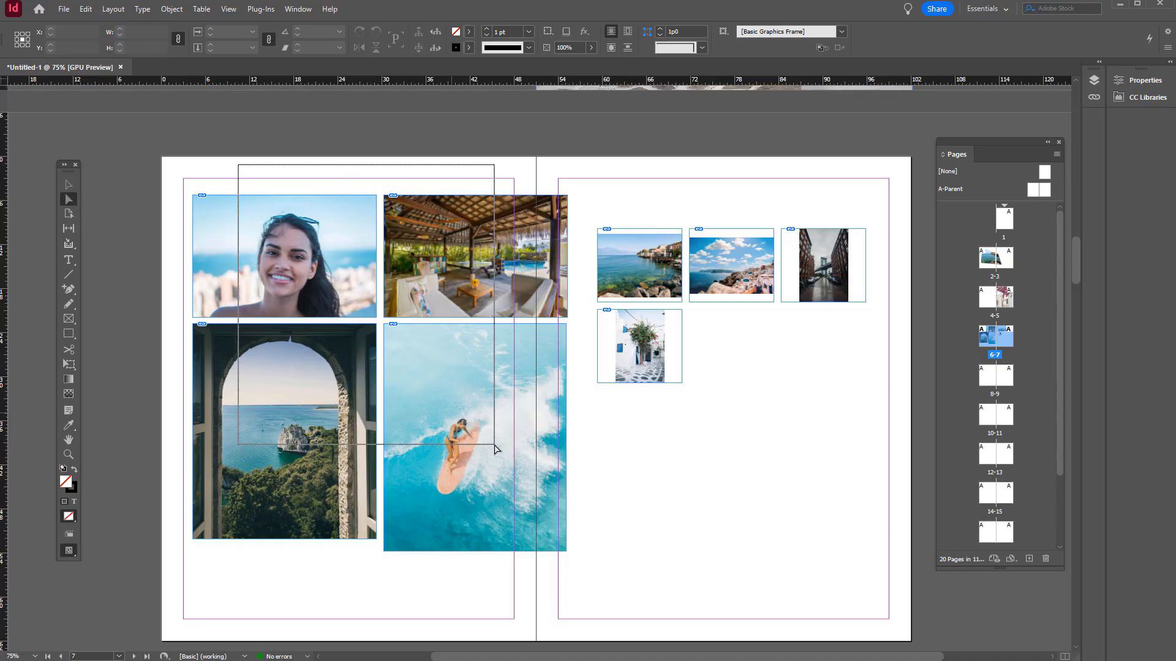
{"action": "left_click", "coordinate": [172, 8]}
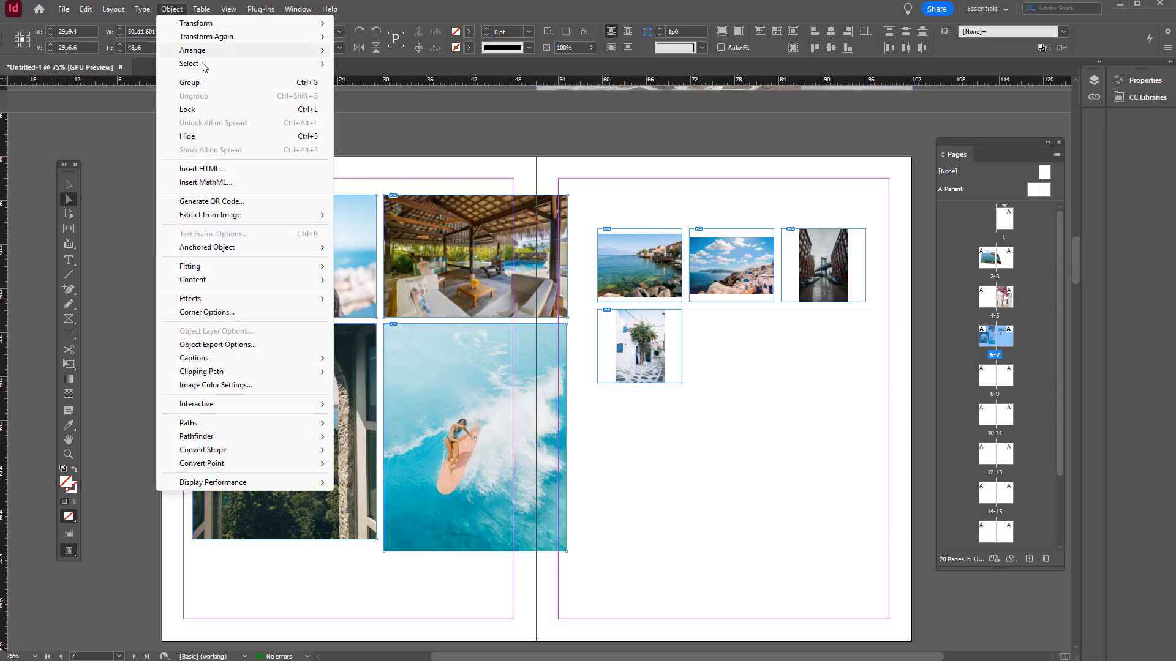
{"action": "left_click", "coordinate": [214, 83]}
{"action": "left_click", "coordinate": [630, 446]}
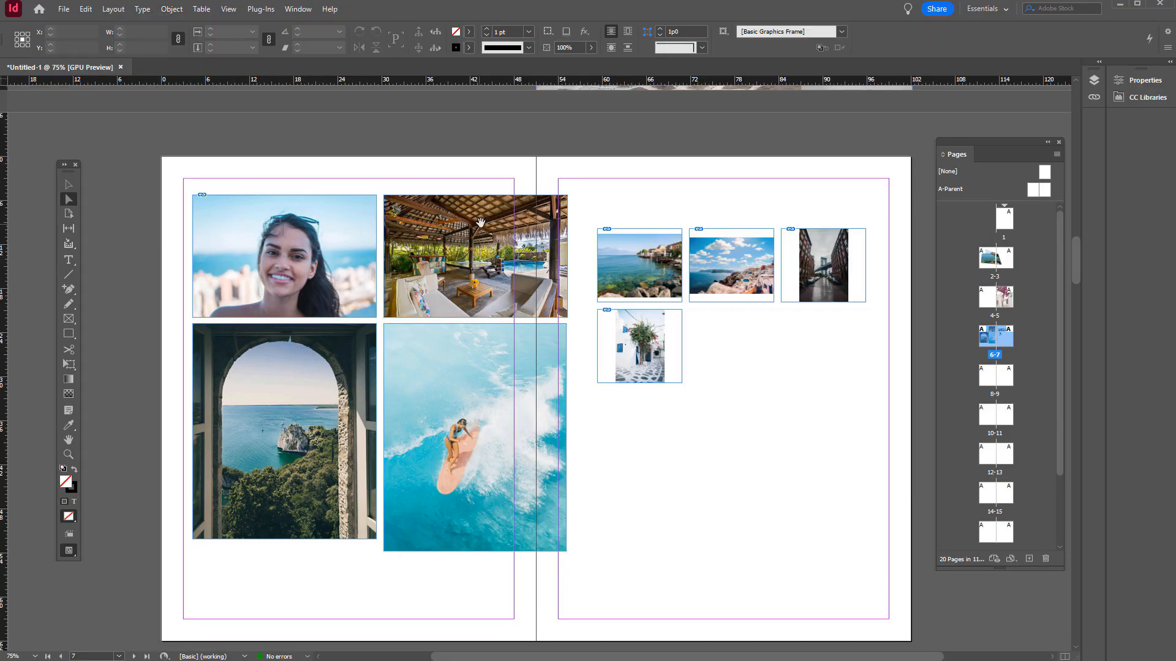
- Move the photo group up and to the left to about X 27p2, Y 28p2
{"action": "left_click", "coordinate": [69, 184]}
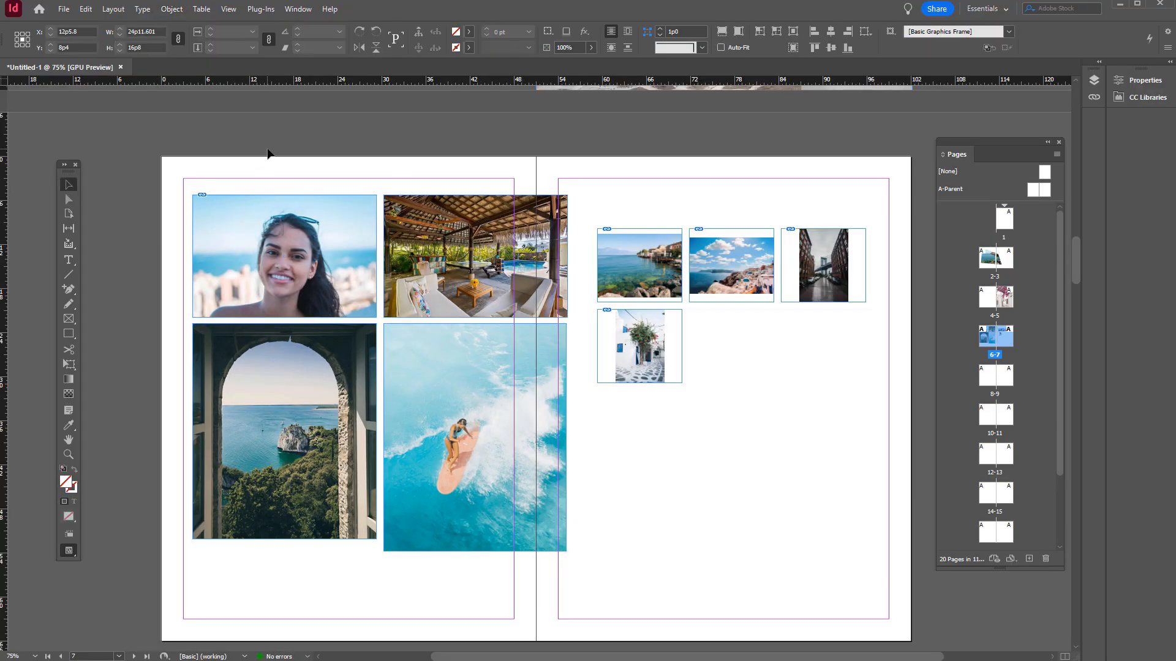
{"action": "mouse_move", "coordinate": [525, 216]}
{"action": "left_mouse_down"}
{"action": "mouse_move", "coordinate": [397, 317]}
{"action": "mouse_move", "coordinate": [435, 311]}
{"action": "mouse_move", "coordinate": [527, 219]}
{"action": "left_mouse_up"}
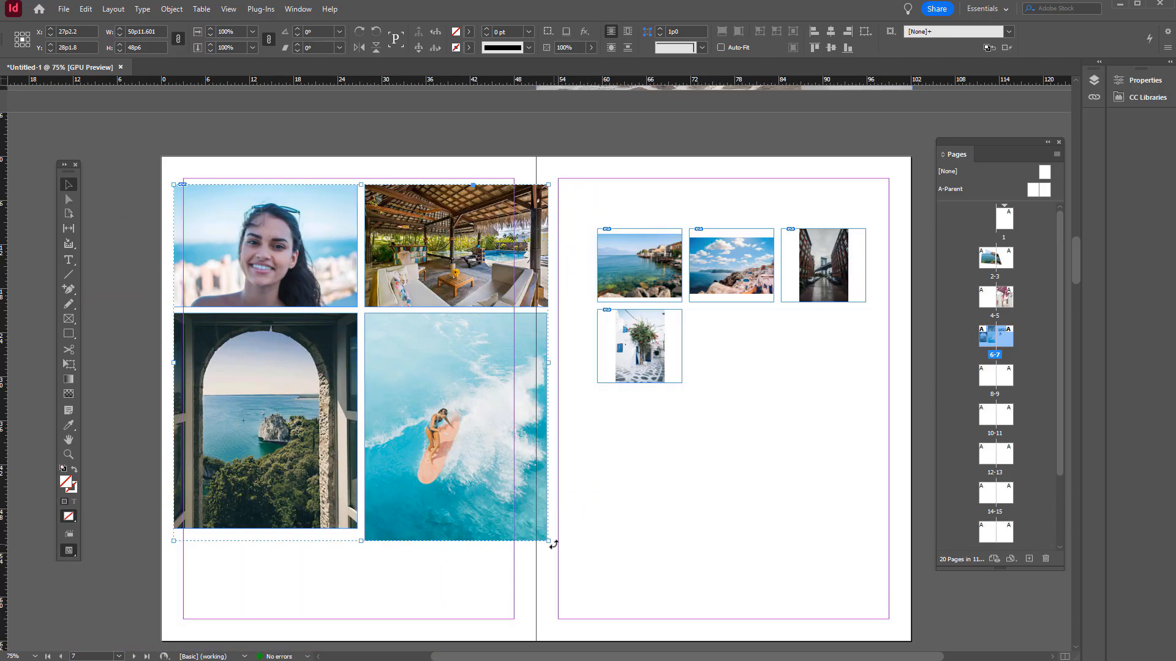
- Try shrinking only the group's frames to about 33p7 by 30p4 without scaling the images, and undo it
{"action": "left_click_drag", "start_coordinate": [547, 541], "coordinate": [420, 408]}
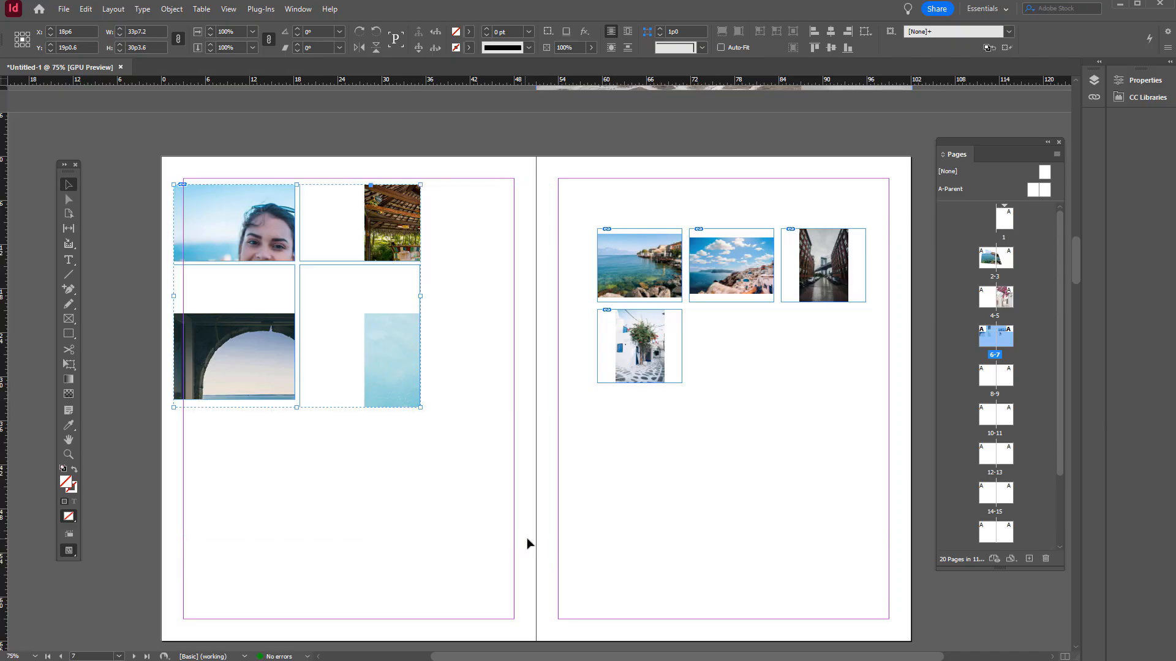
{"action": "key", "text": "ctrl+z"}
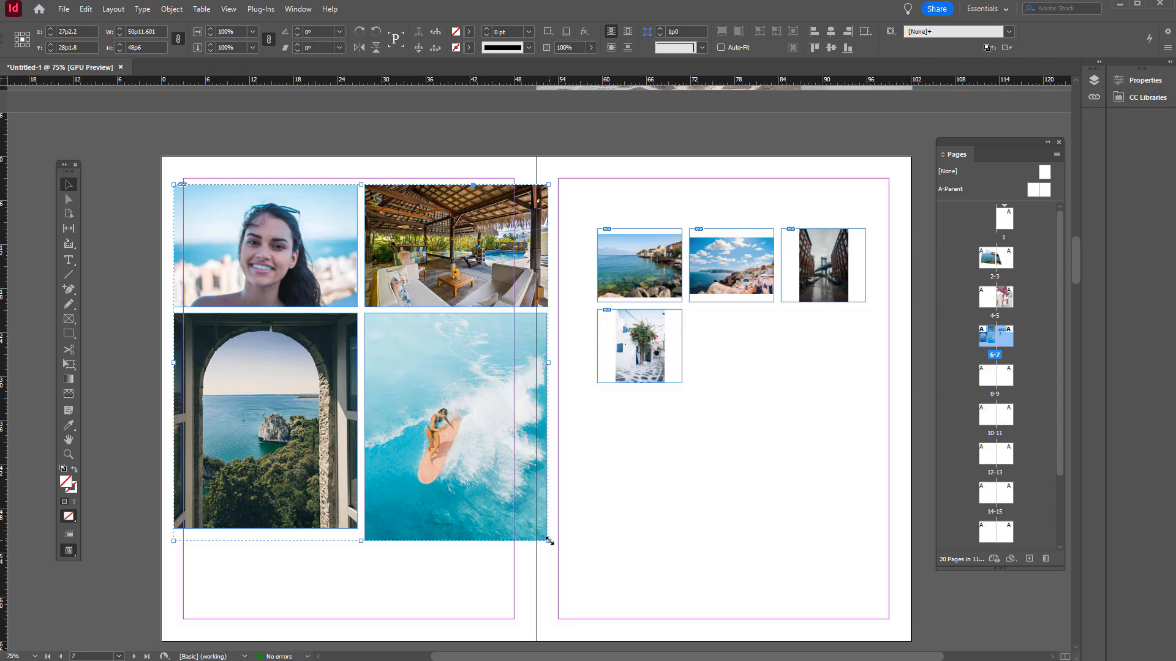
- Scale the group with its images to about 31p8 by 30p2 and move it to about X 28p5, Y 27p7 on page 6
{"action": "left_click_drag", "start_coordinate": [549, 541], "coordinate": [402, 383]}
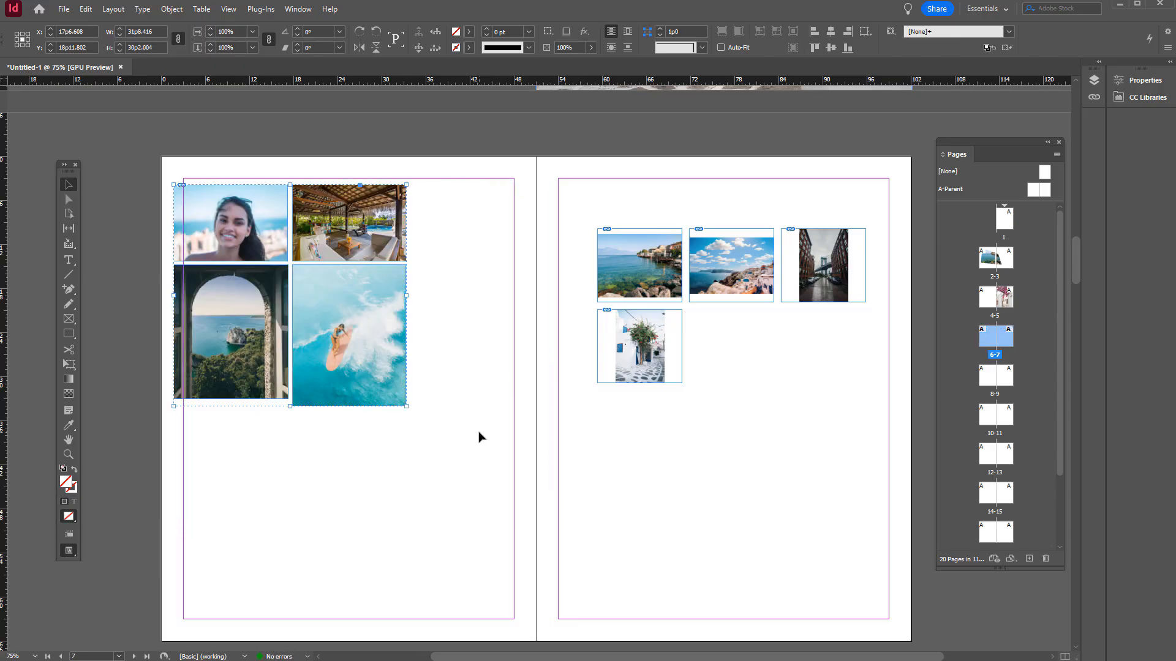
{"action": "left_click_drag", "start_coordinate": [329, 288], "coordinate": [409, 351]}
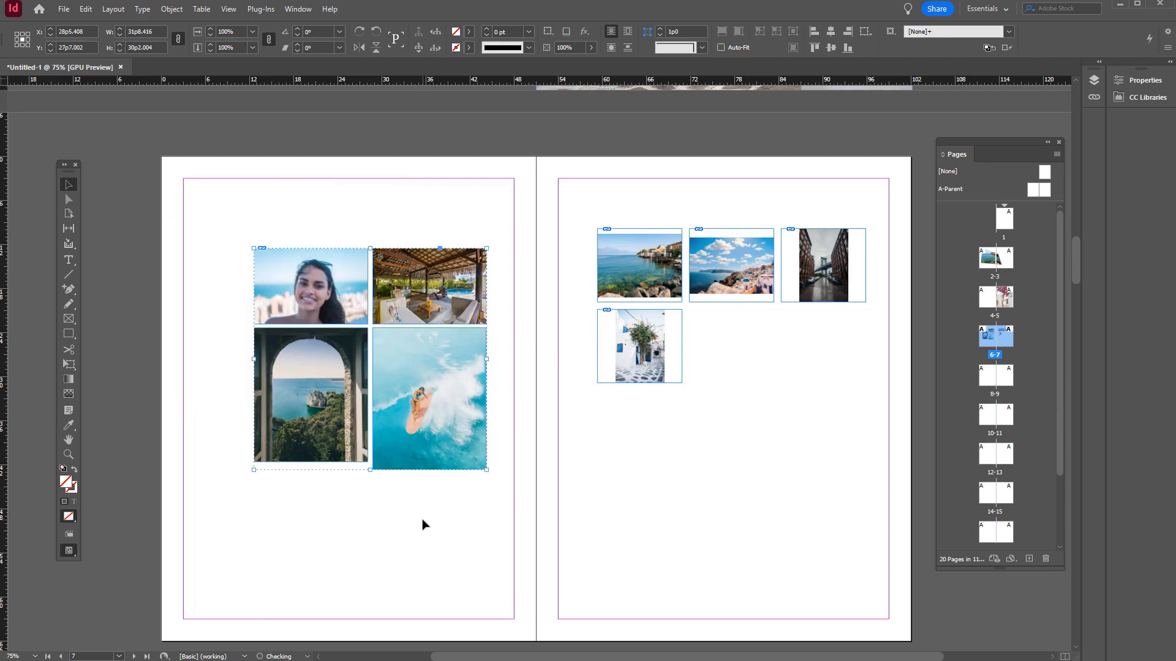
{"action": "left_click", "coordinate": [423, 523]}
- Ungroup the four photos on page 6
{"action": "left_click", "coordinate": [340, 292]}
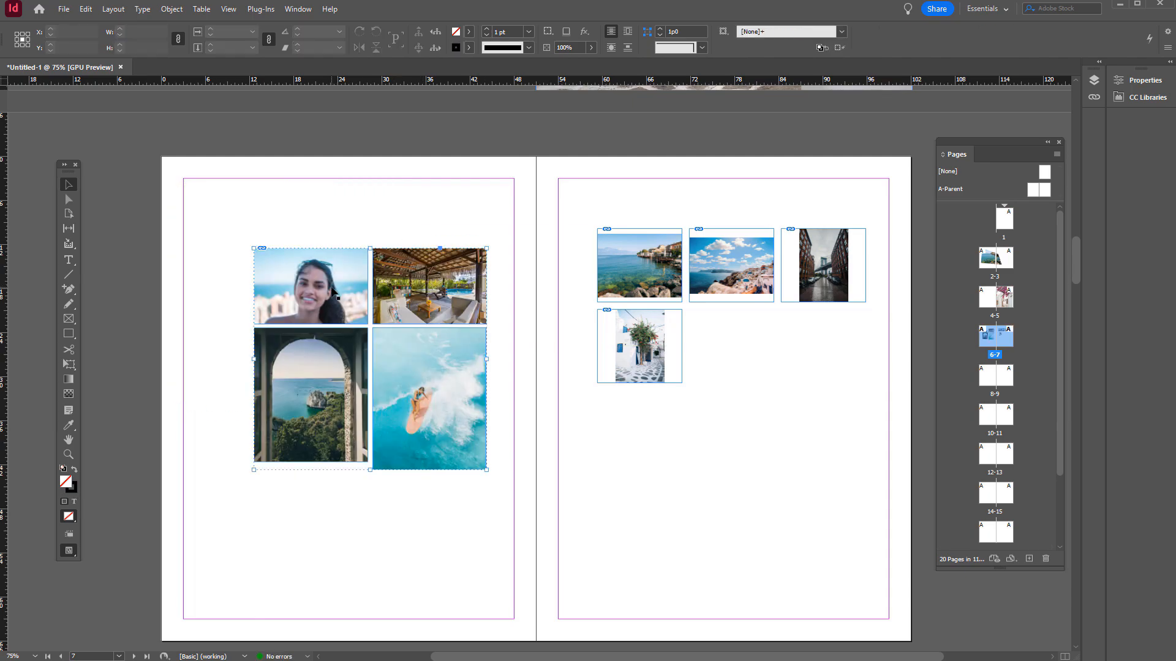
{"action": "left_click", "coordinate": [173, 9]}
{"action": "left_click", "coordinate": [194, 96]}
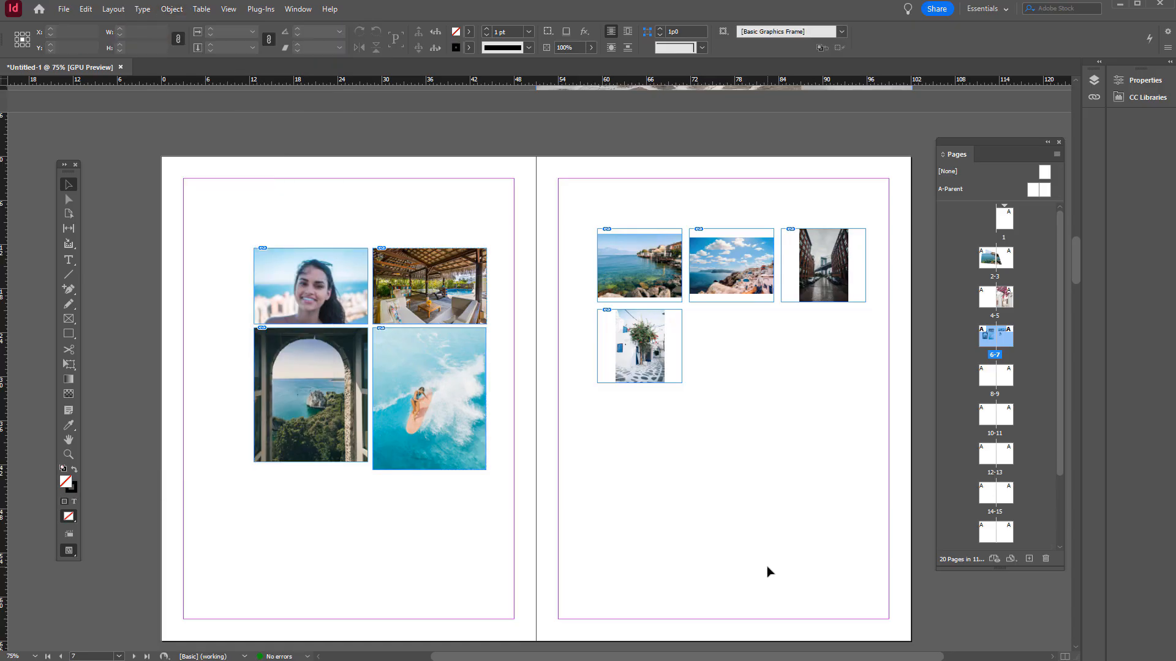